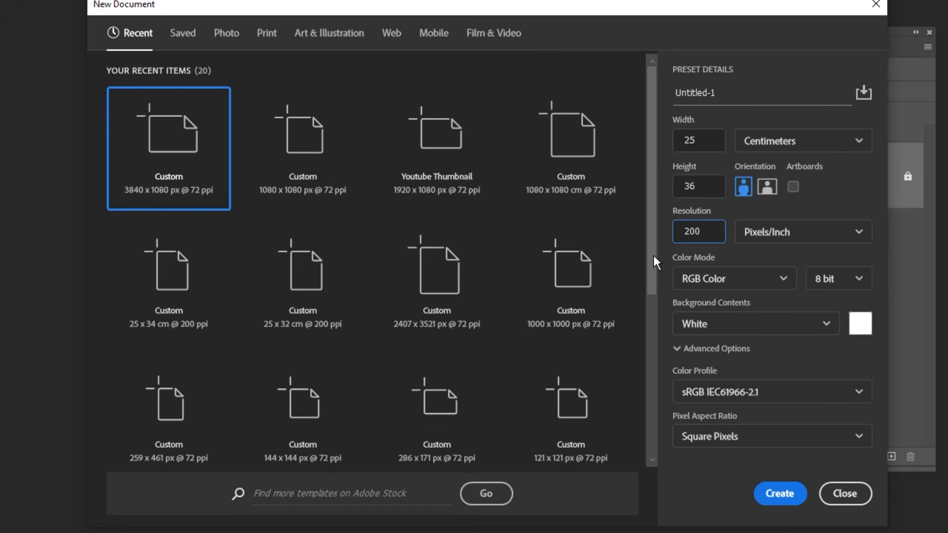
Create a white 25 x 36 cm RGB document at 200 pixels/inch and add a Gradient Fill layer above the background
click(780, 494)
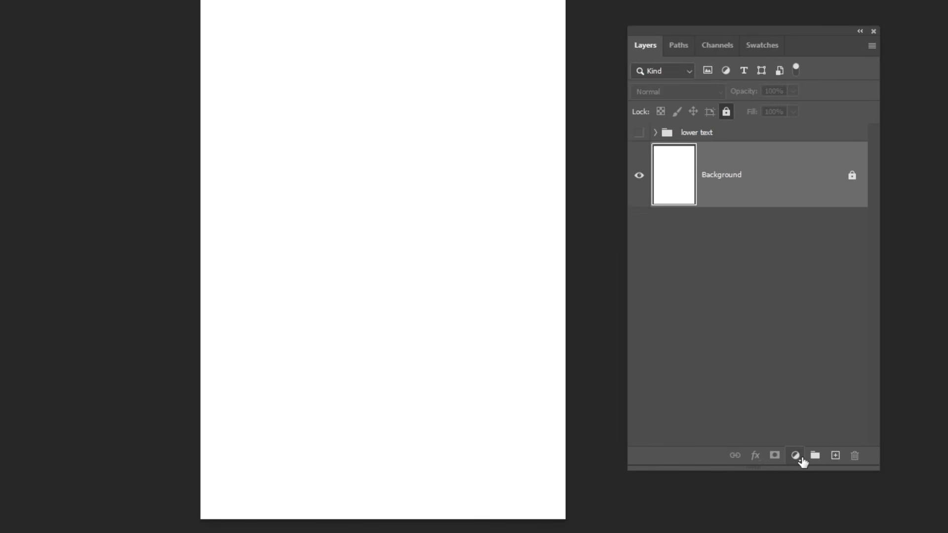
click(795, 455)
click(813, 435)
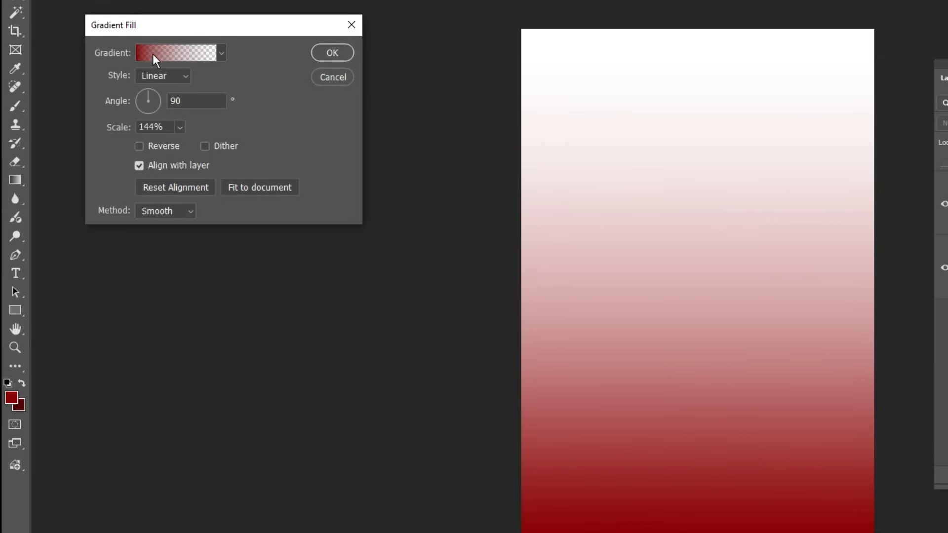
Set the gradient's start colour to 880002 and its end colour to 510002, with the end stop at 100% opacity
click(154, 57)
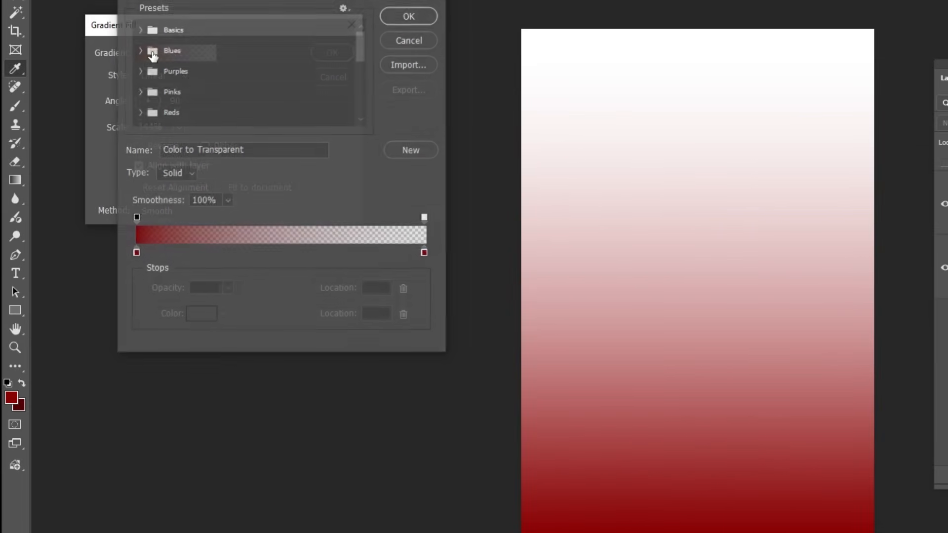
double_click(135, 254)
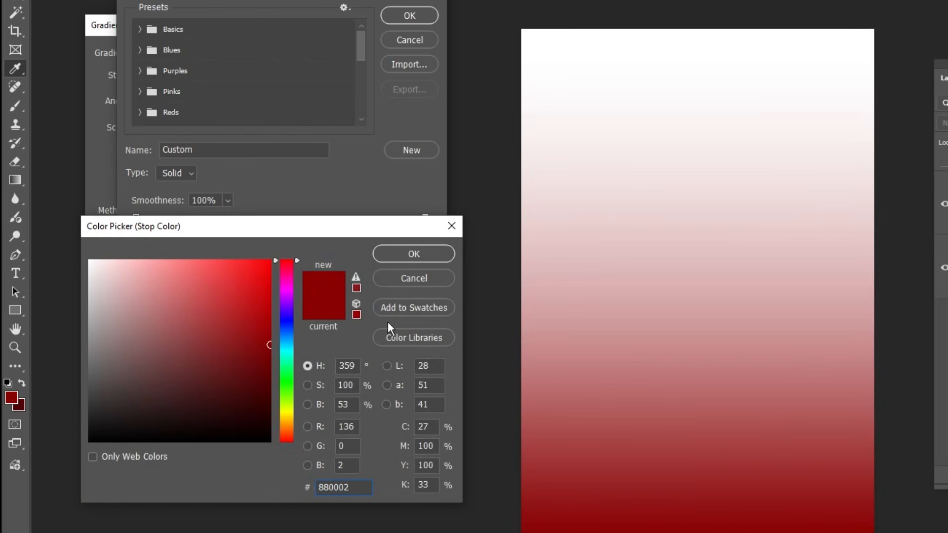
click(413, 255)
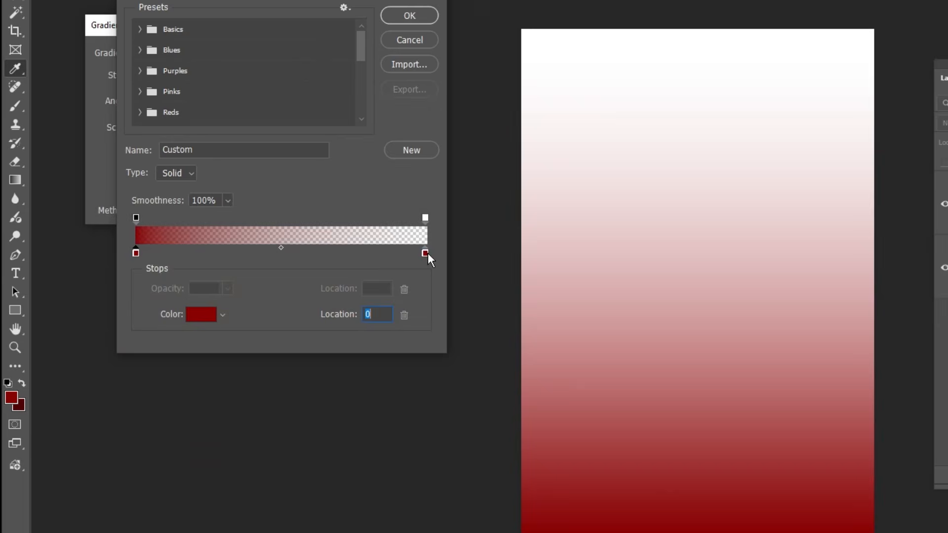
double_click(426, 254)
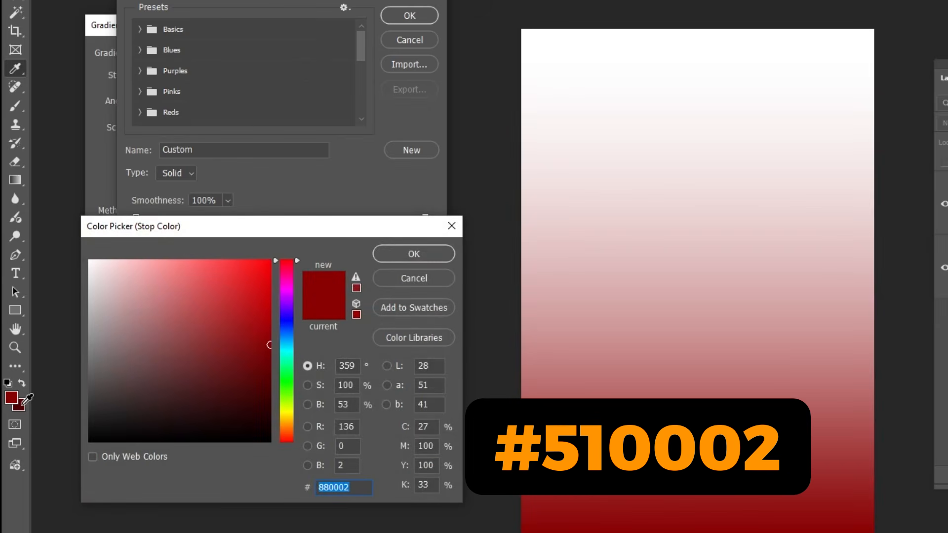
text(510002)
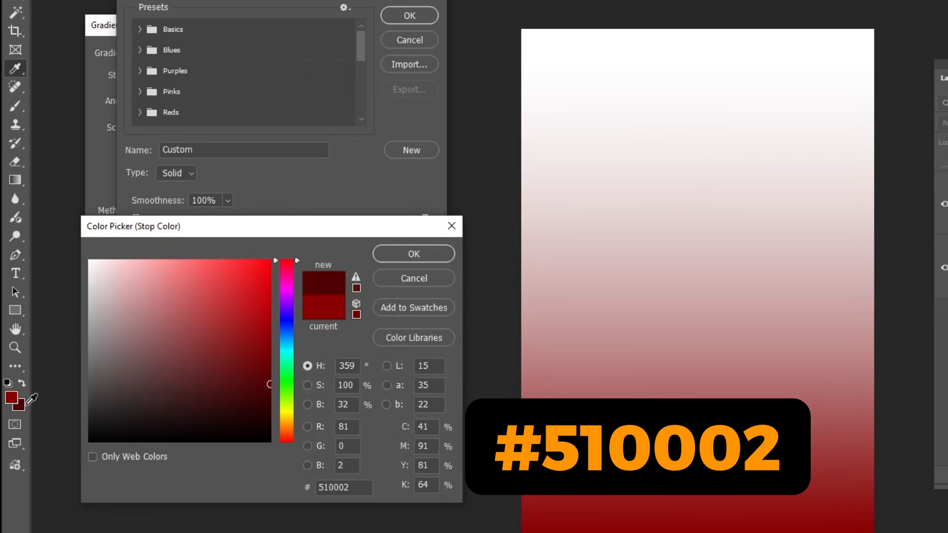
click(410, 255)
click(424, 218)
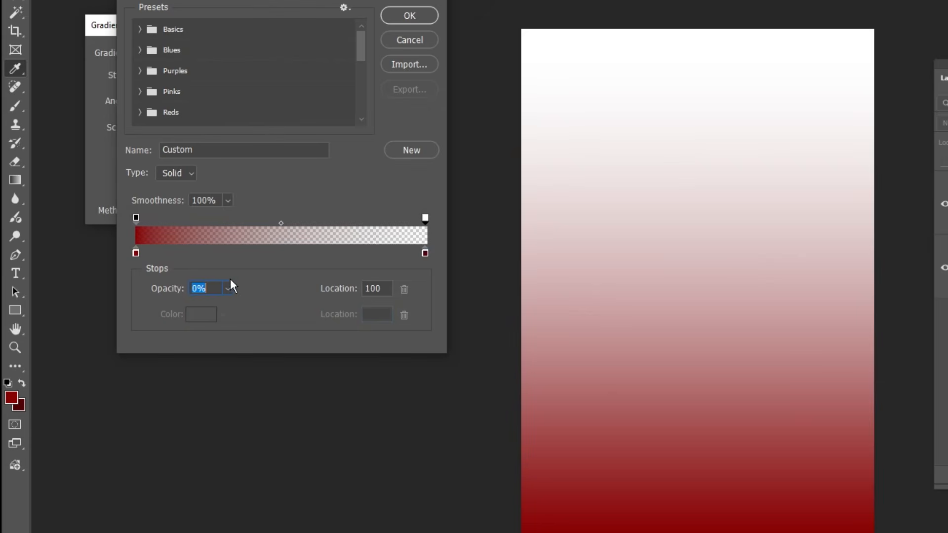
drag(233, 306, 311, 304)
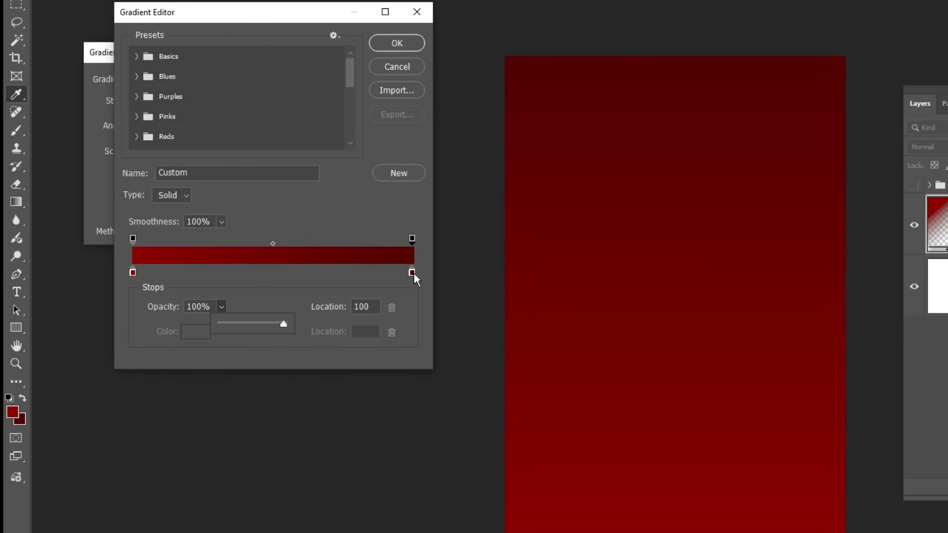
Swap the gradient's two colour stops so the darker red starts at location 0, and apply the gradient fill
drag(413, 274, 259, 273)
drag(134, 272, 417, 276)
drag(264, 272, 254, 271)
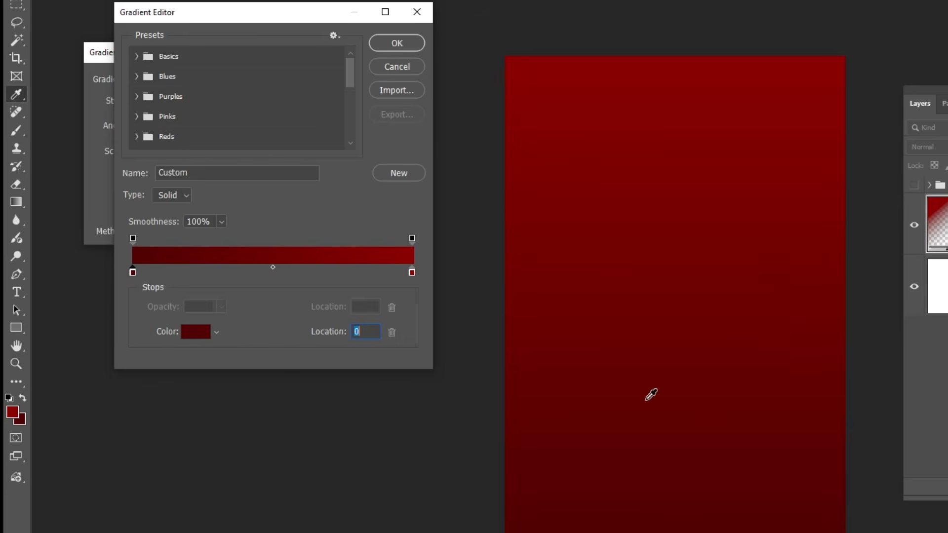
click(398, 43)
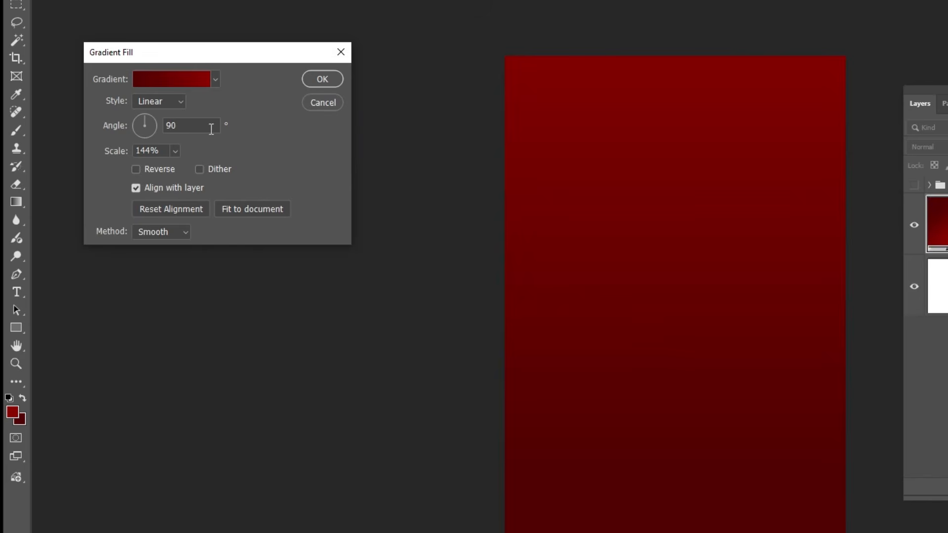
click(322, 79)
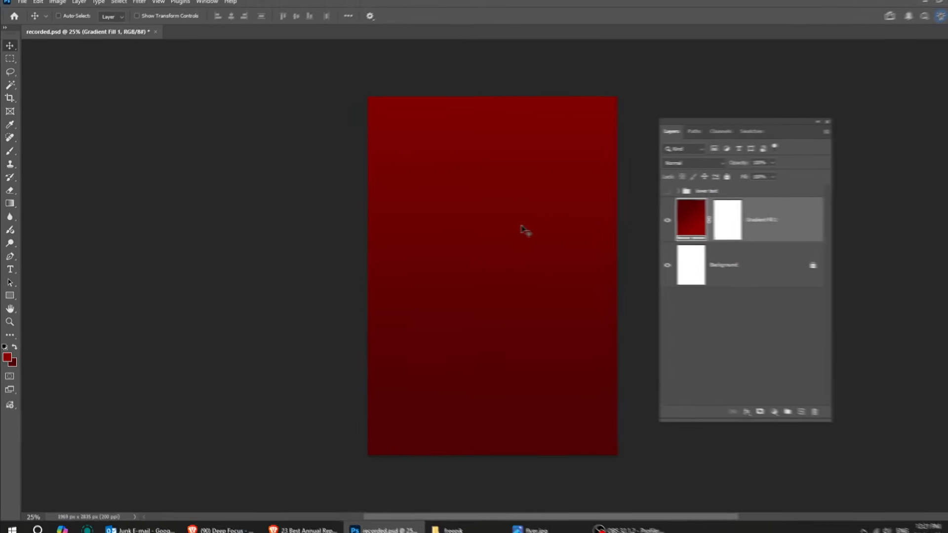
Place the photo of the man with the microphone, scale it down inside the canvas, and move it slightly up and left
click(457, 520)
drag(331, 149, 431, 346)
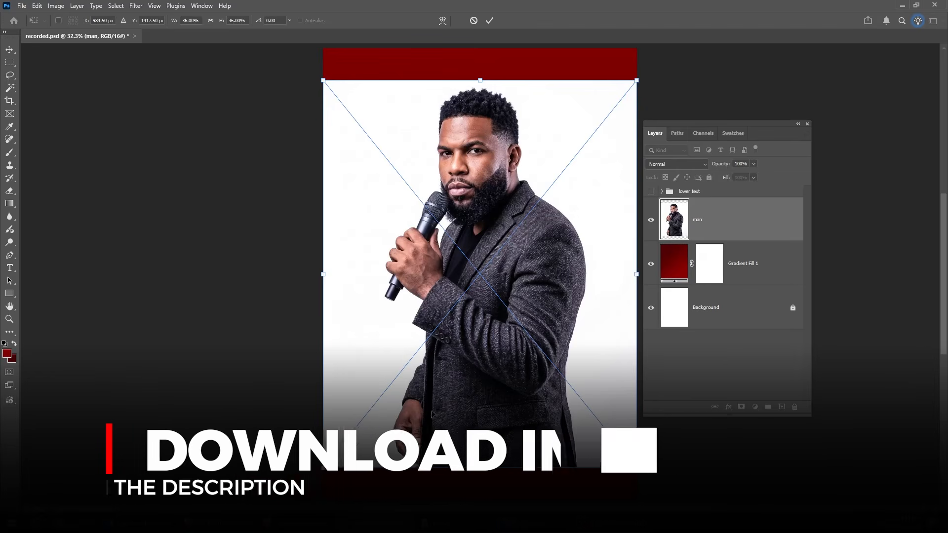
drag(323, 468, 371, 406)
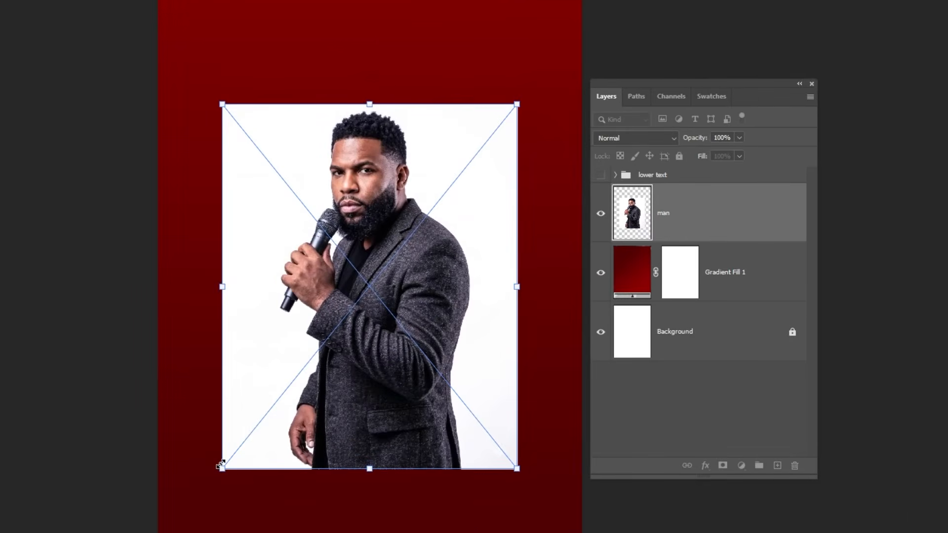
key(Return)
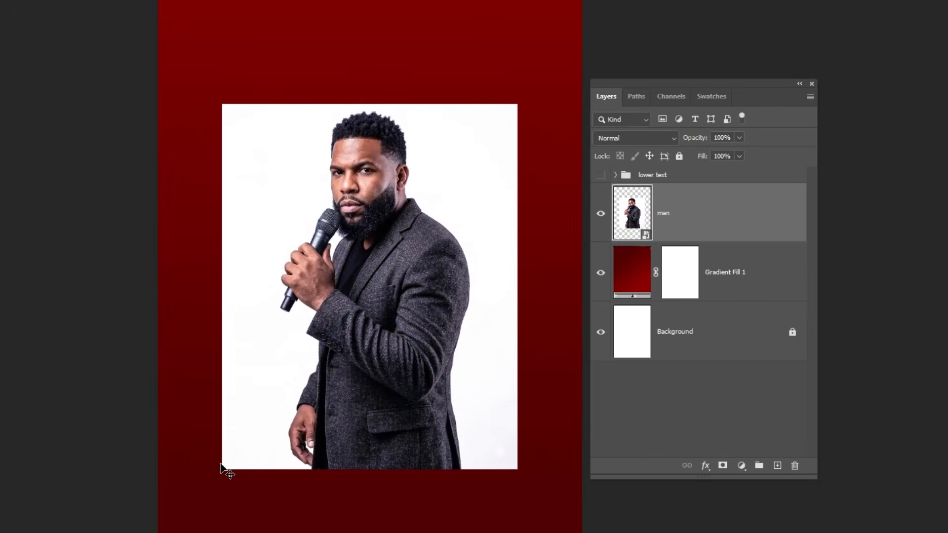
drag(373, 363, 350, 320)
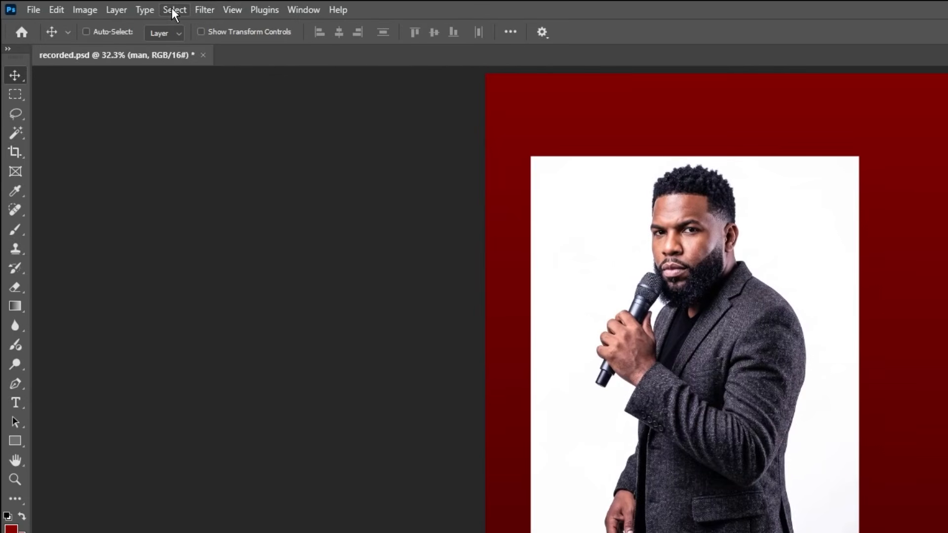
Select the subject of the man photo and mask out its white background
click(144, 2)
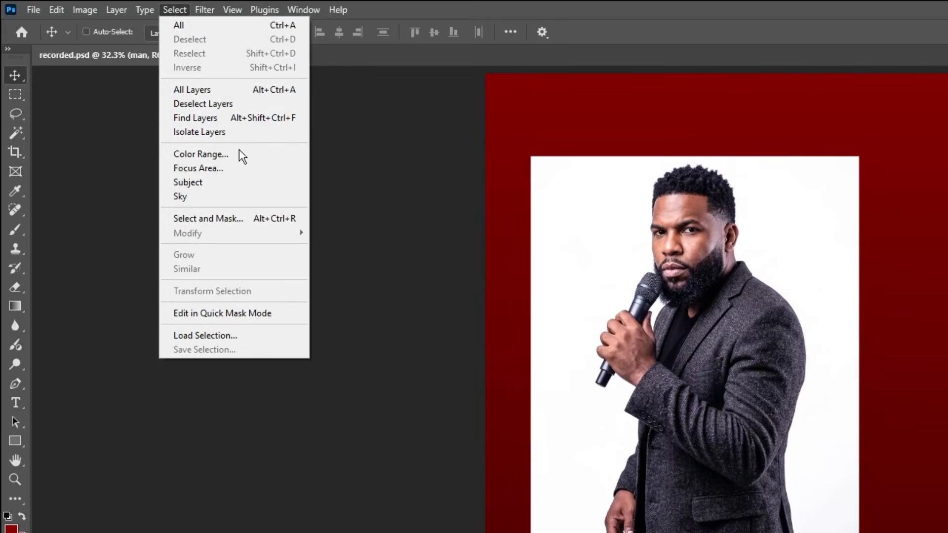
click(247, 186)
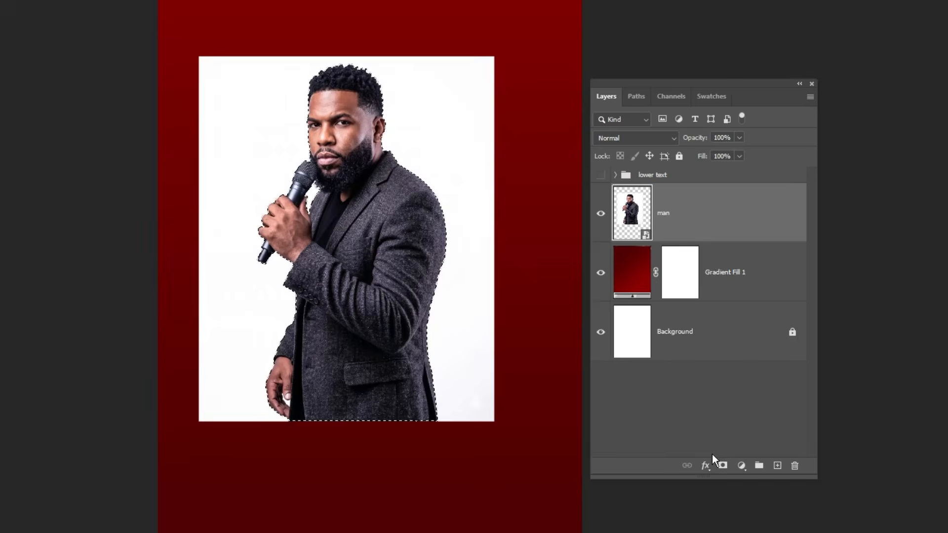
click(723, 465)
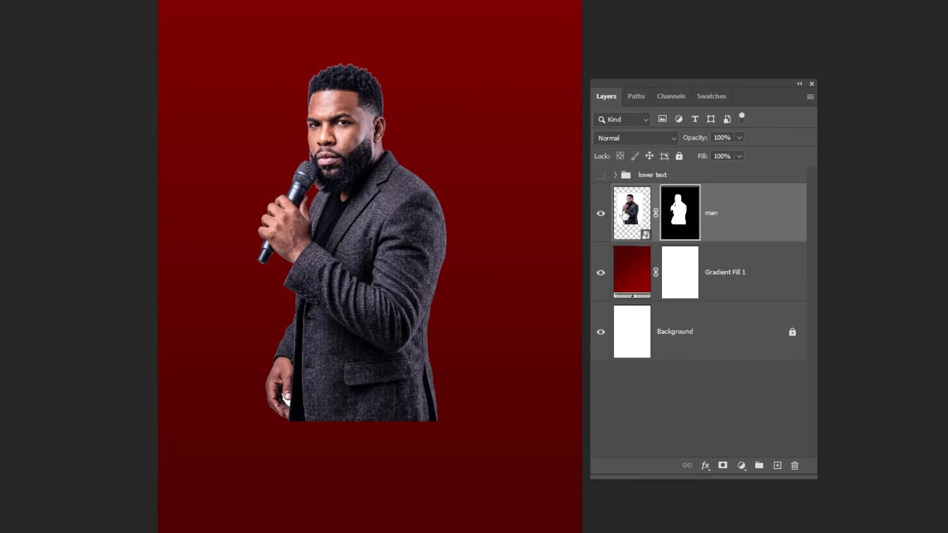
Tighten the edges of the man's layer mask with the Minimum filter at a 1 pixel radius, preserving squareness
click(374, 87)
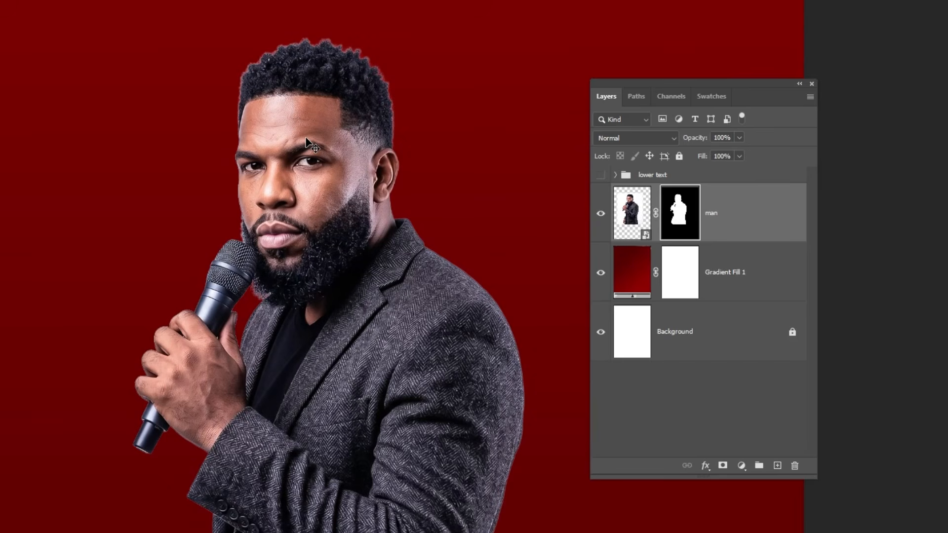
key(ctrl+0)
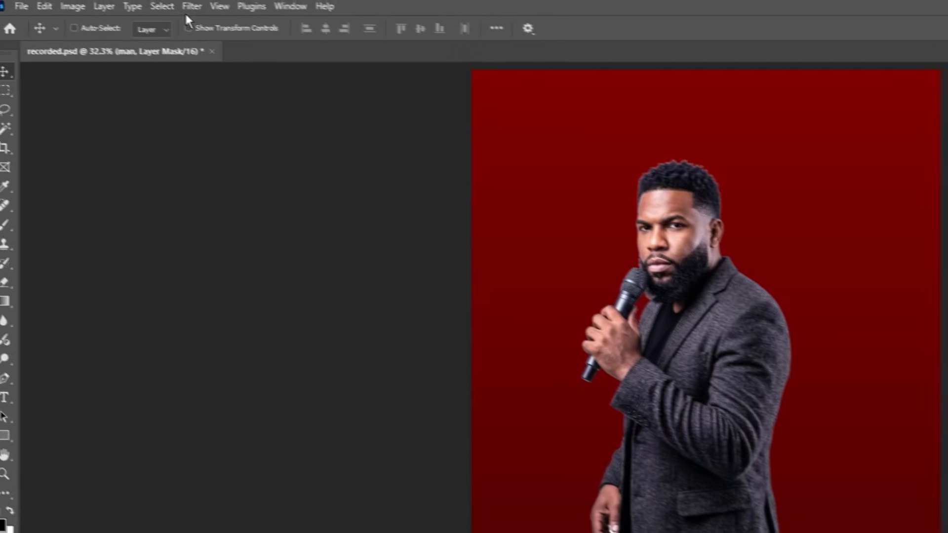
click(187, 7)
mouse_move(285, 367)
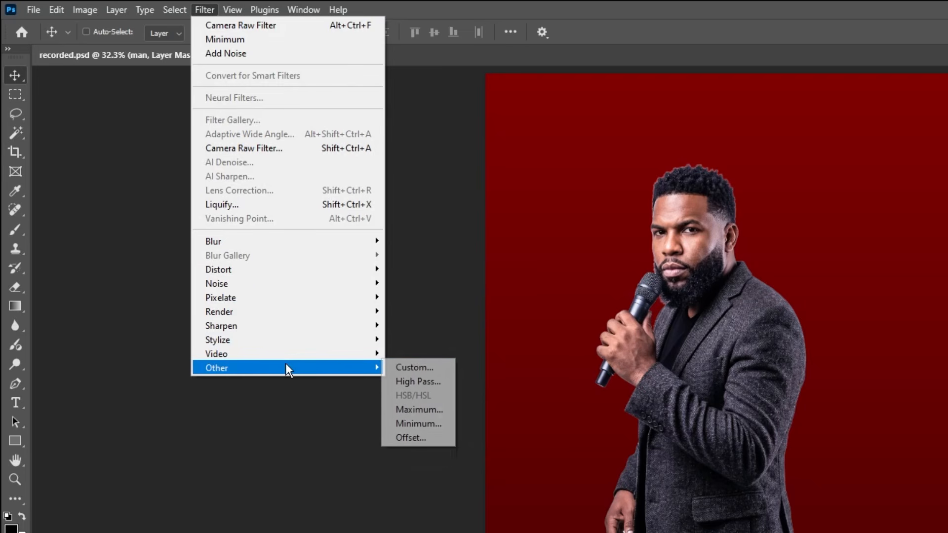
click(433, 423)
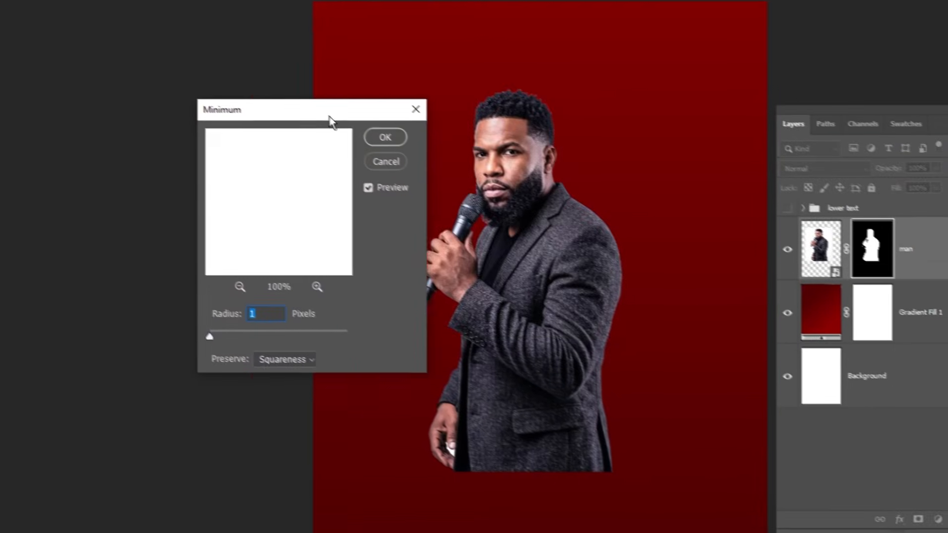
drag(331, 121, 354, 124)
click(326, 194)
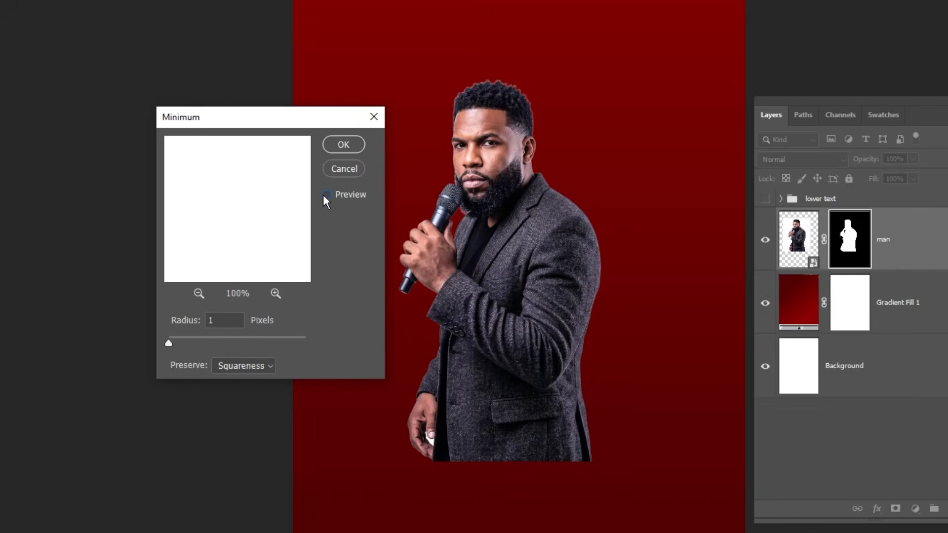
click(324, 194)
click(349, 143)
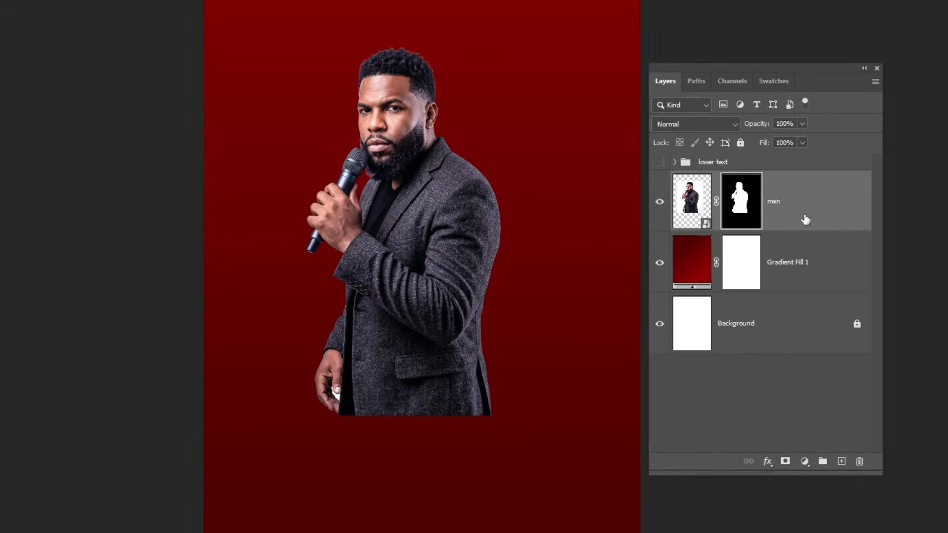
Convert the masked man layer to a smart object and shift the man slightly left
right_click(798, 209)
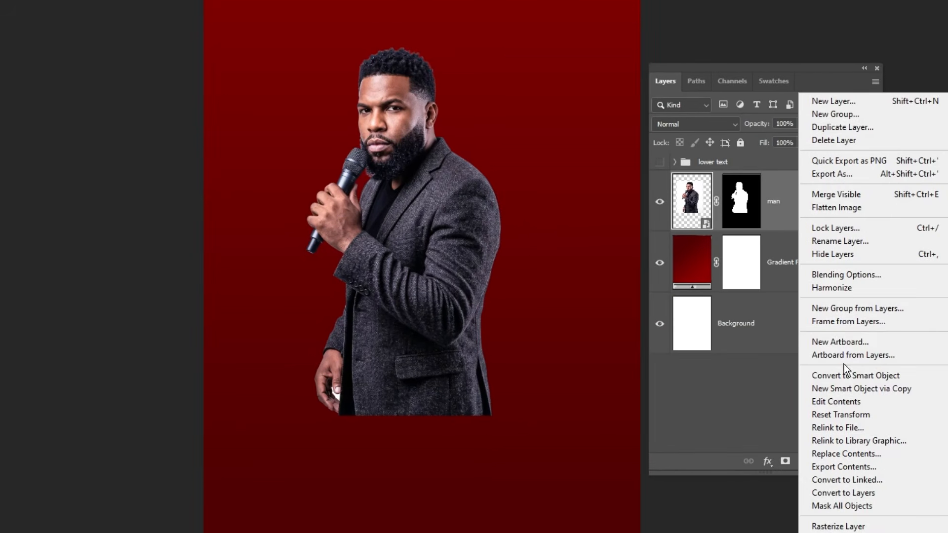
click(848, 377)
drag(447, 237, 424, 236)
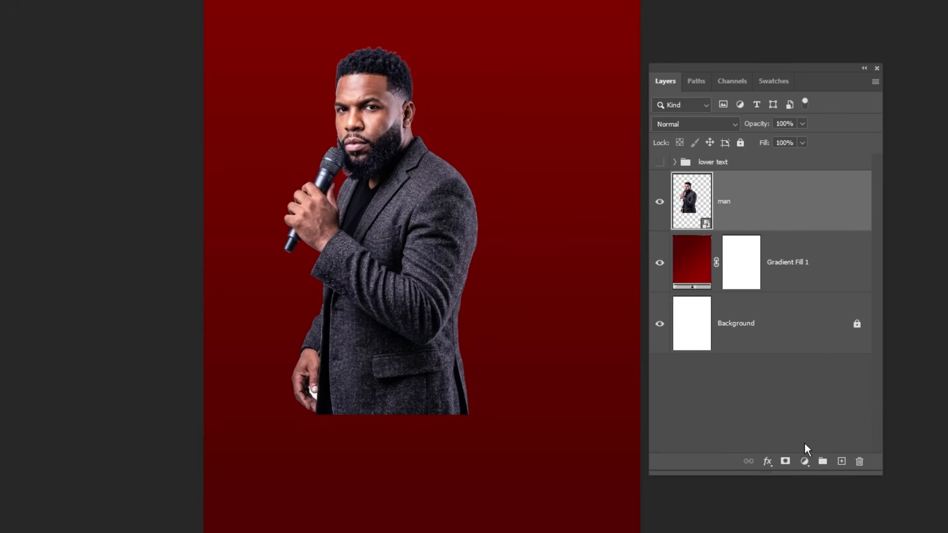
Add a layer mask to the man layer and set up a Soft Round brush at 190 px with 0% hardness
click(785, 462)
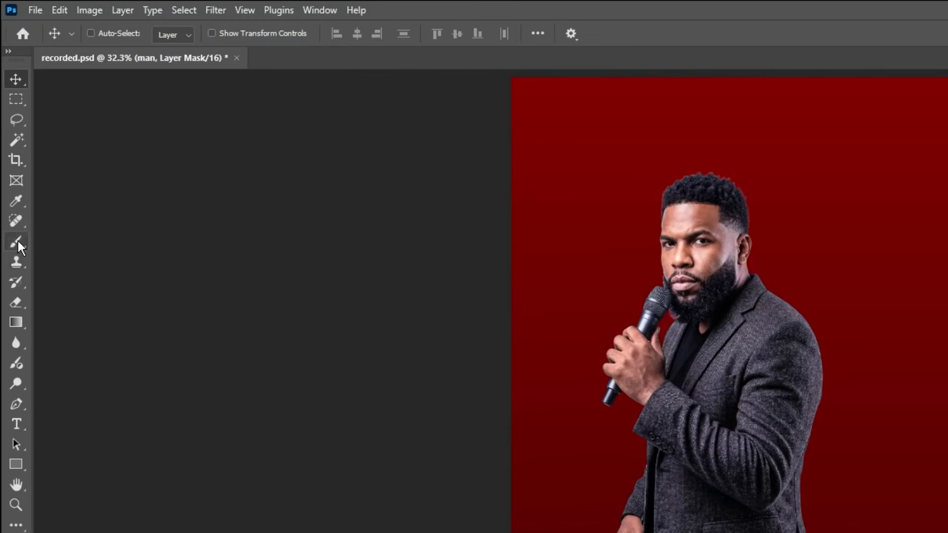
click(11, 151)
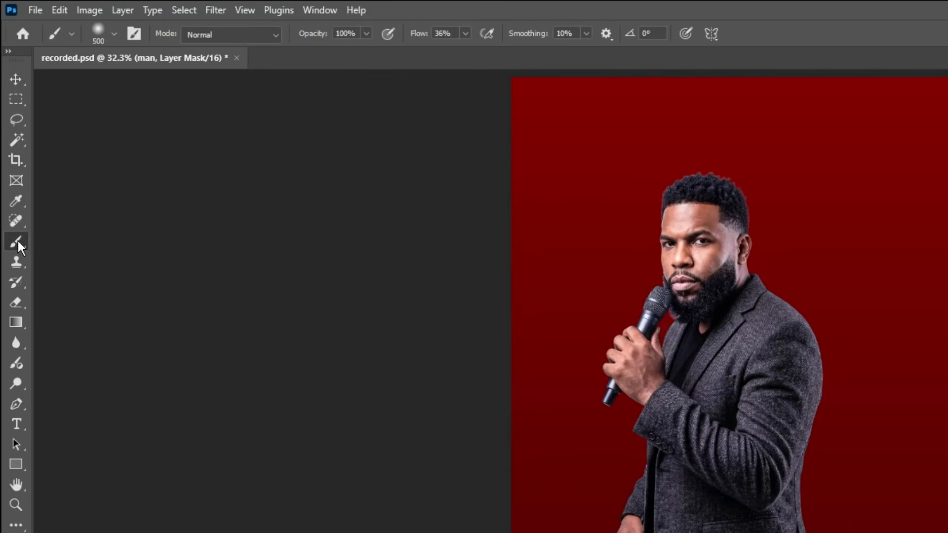
click(103, 35)
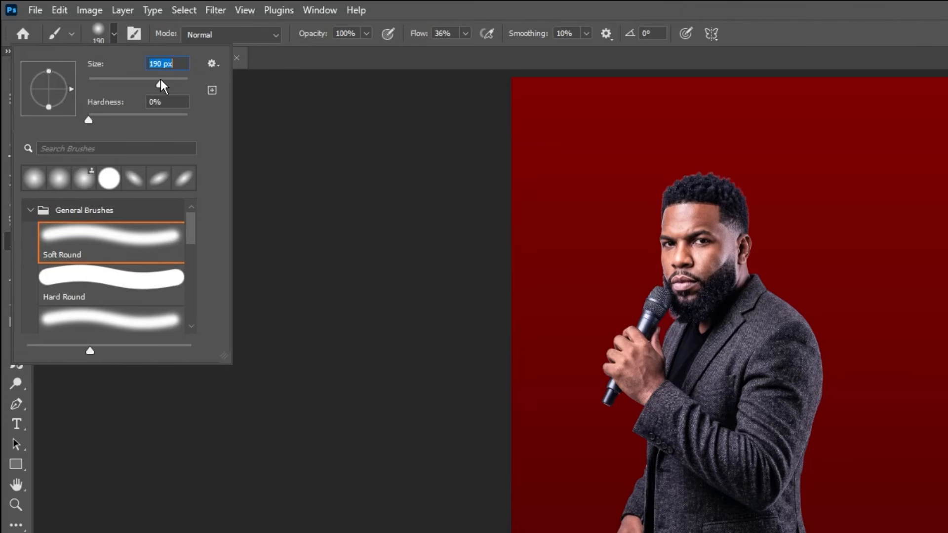
click(117, 33)
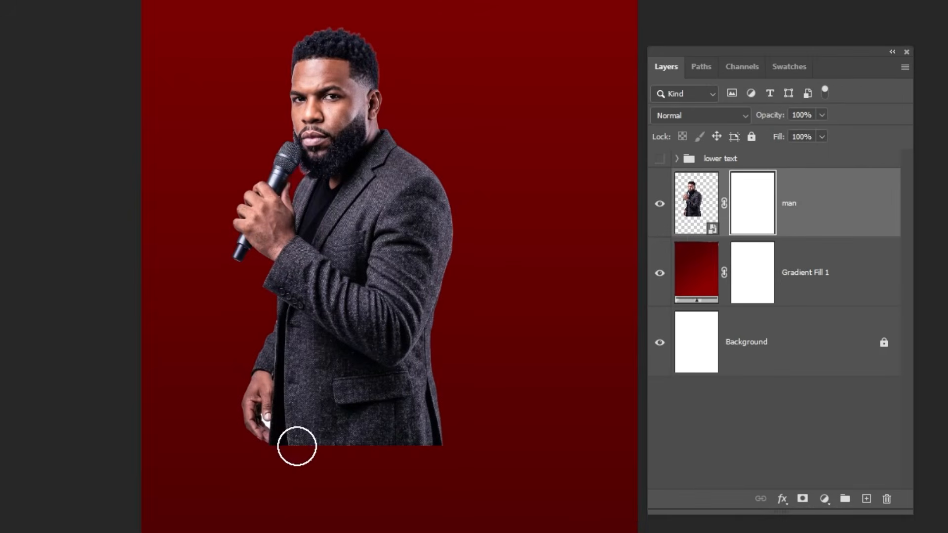
Enlarge the brush and paint black on the mask to fade out the lower part of the man's body
key(bracketright)
key(bracketright)
key(bracketright)
key(bracketright)
key(bracketright)
key(bracketright)
key(bracketright)
key(bracketright)
drag(723, 439, 748, 443)
mouse_move(378, 427)
mouse_down()
mouse_move(439, 391)
mouse_move(439, 420)
mouse_move(222, 409)
mouse_move(225, 393)
mouse_move(370, 421)
mouse_move(435, 413)
mouse_move(333, 426)
mouse_move(290, 404)
mouse_move(388, 420)
mouse_up()
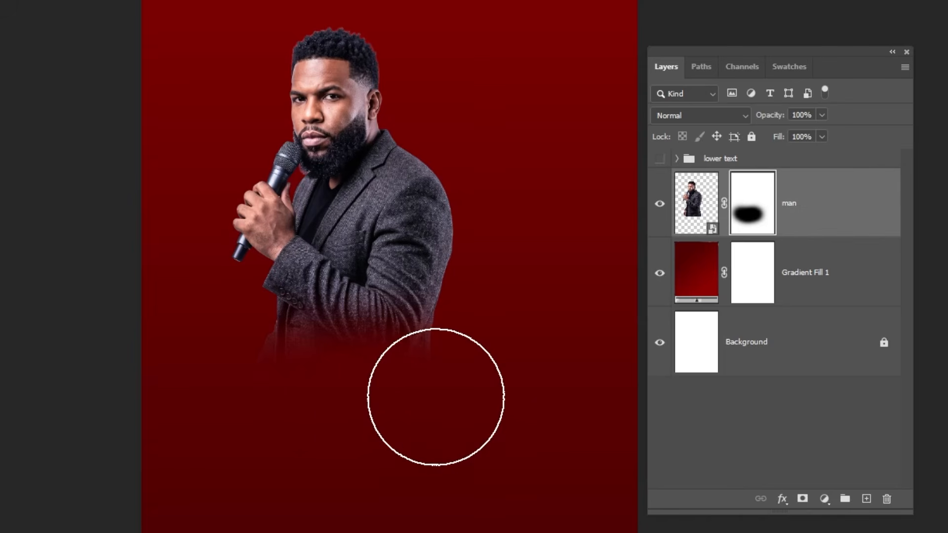
Nudge the man slightly left and scale him down a little with Free Transform
key(v)
drag(401, 299, 395, 299)
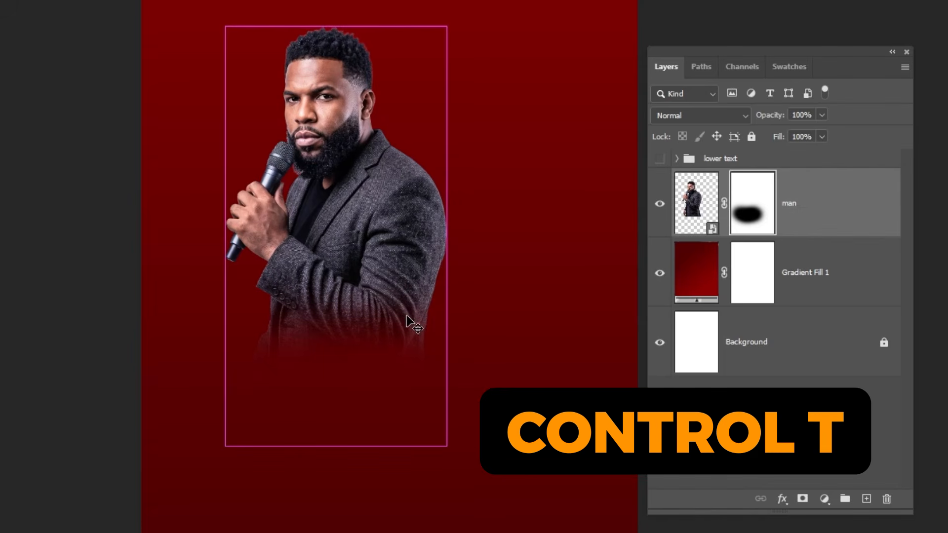
key(ctrl+t)
drag(446, 447, 440, 435)
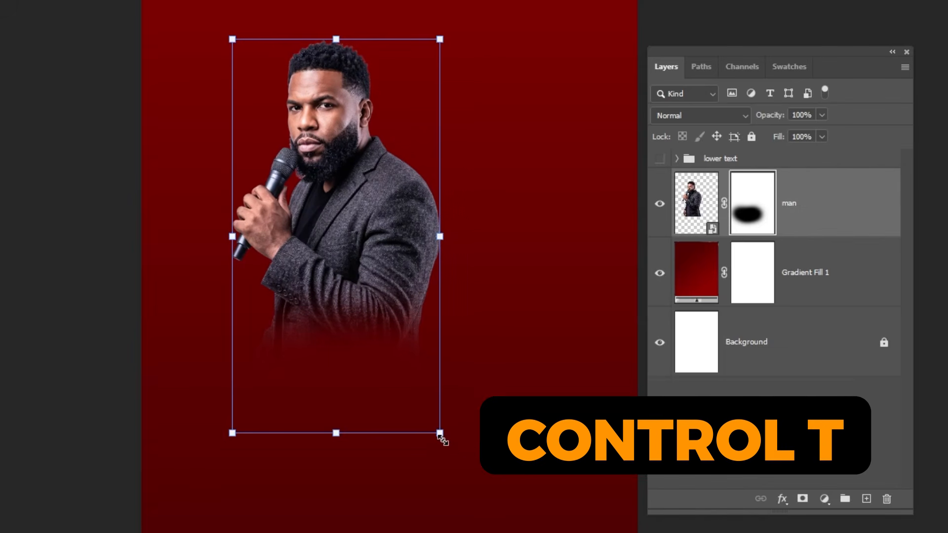
key(Return)
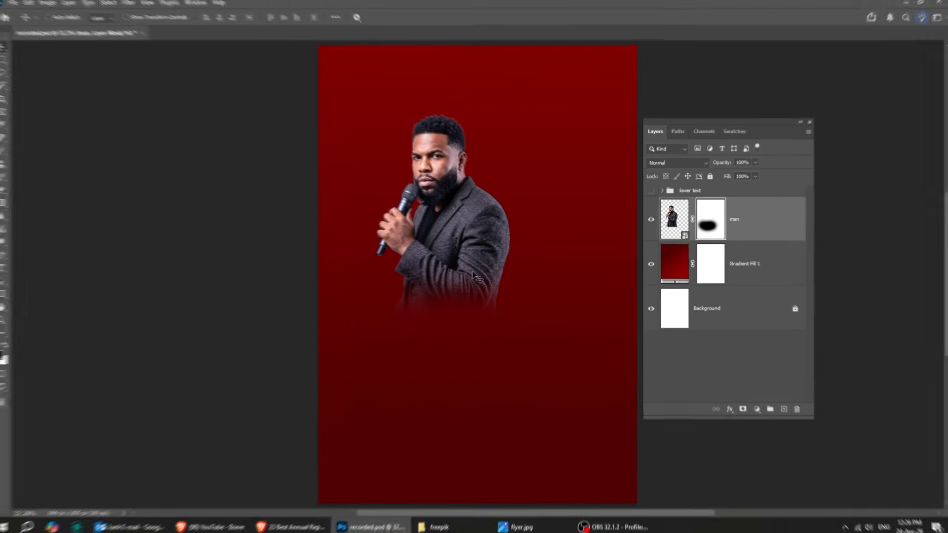
Switch to File Explorer, bring the woman image from the freepik folder into the flyer document, and scale it down over the man
click(462, 523)
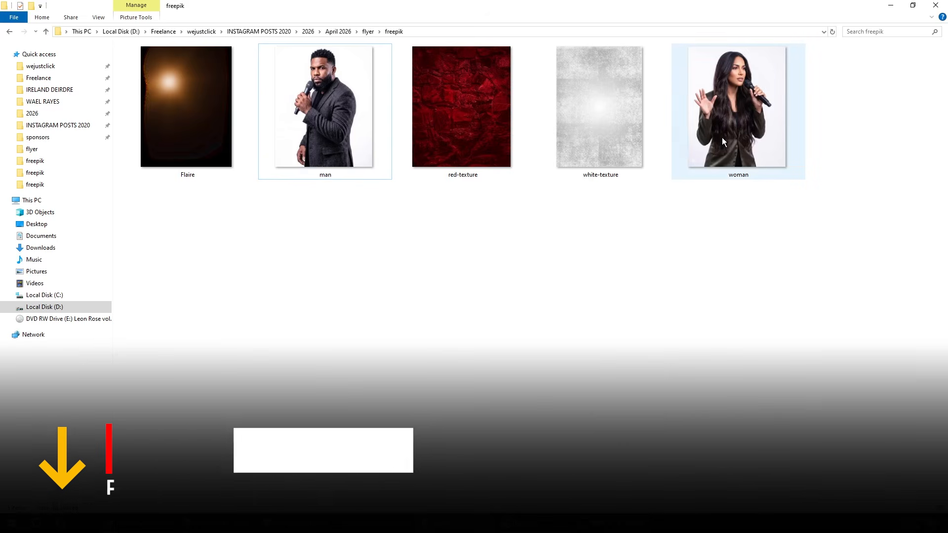
drag(722, 137, 494, 316)
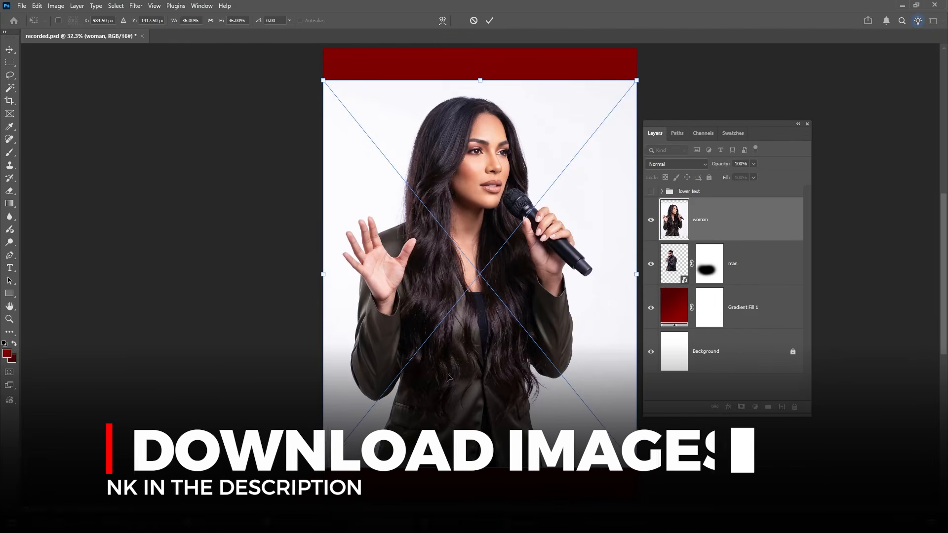
drag(323, 468, 413, 359)
key(Return)
Select the woman as the subject and mask out her white background
click(116, 6)
click(188, 122)
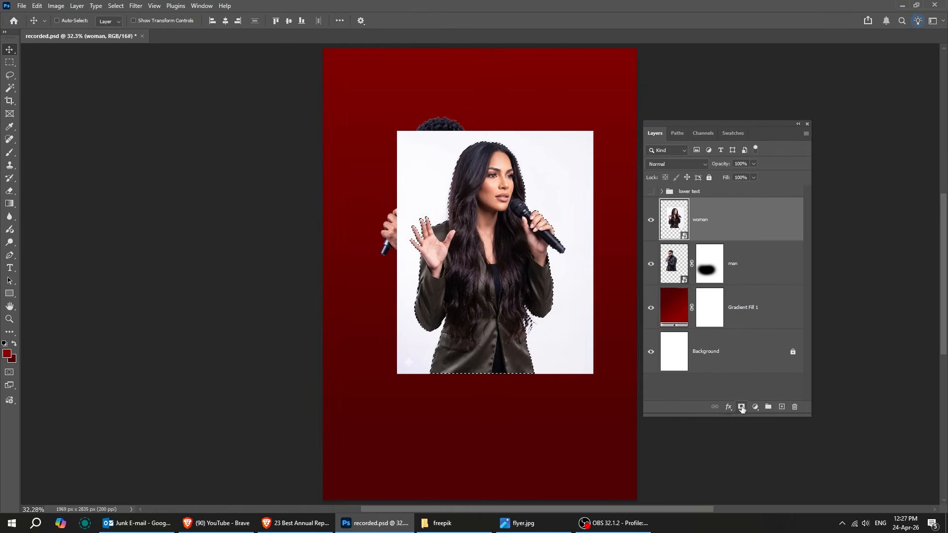
click(742, 406)
scroll(517, 178, up, 2)
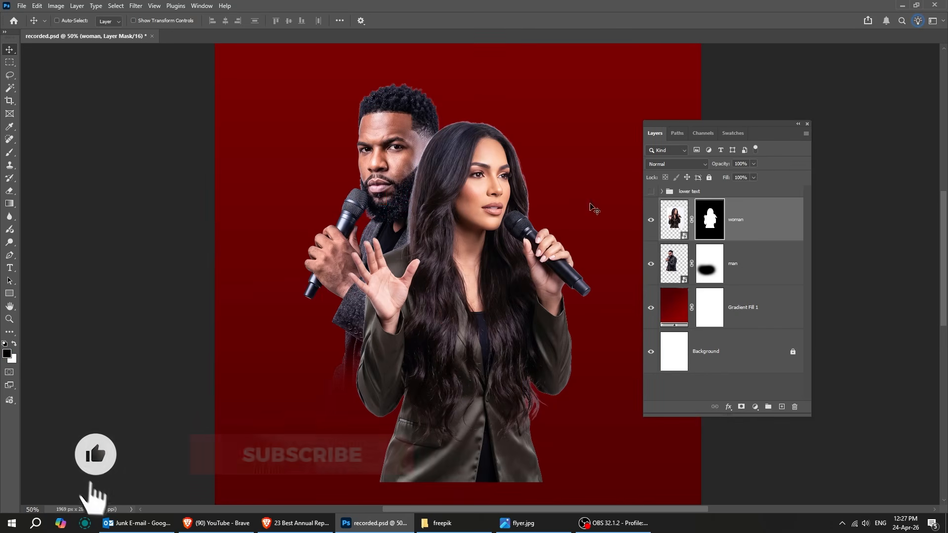
Apply the Minimum filter to the woman's layer mask to tighten its edges
click(136, 6)
mouse_move(188, 245)
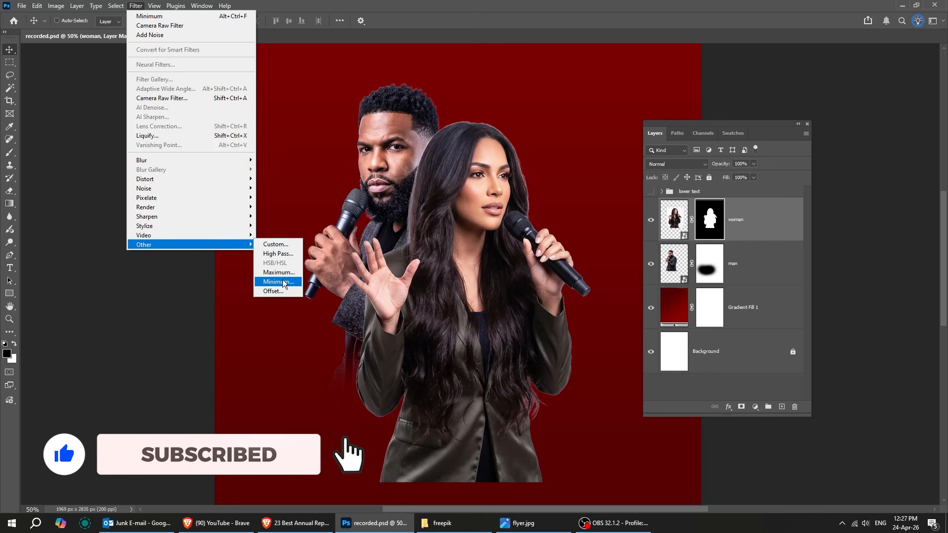
click(274, 282)
click(347, 189)
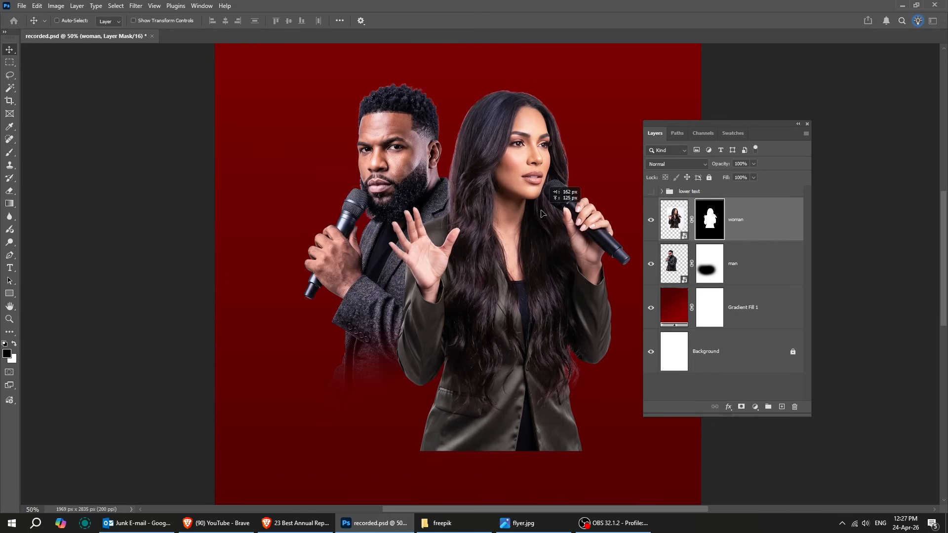
Place the woman beside the man, overlapping his arm, and scale her down slightly with Free Transform
key(ctrl+t)
key(Return)
drag(530, 223, 543, 216)
key(ctrl+t)
drag(682, 75, 679, 79)
key(Return)
drag(523, 278, 527, 275)
scroll(528, 278, down, 4)
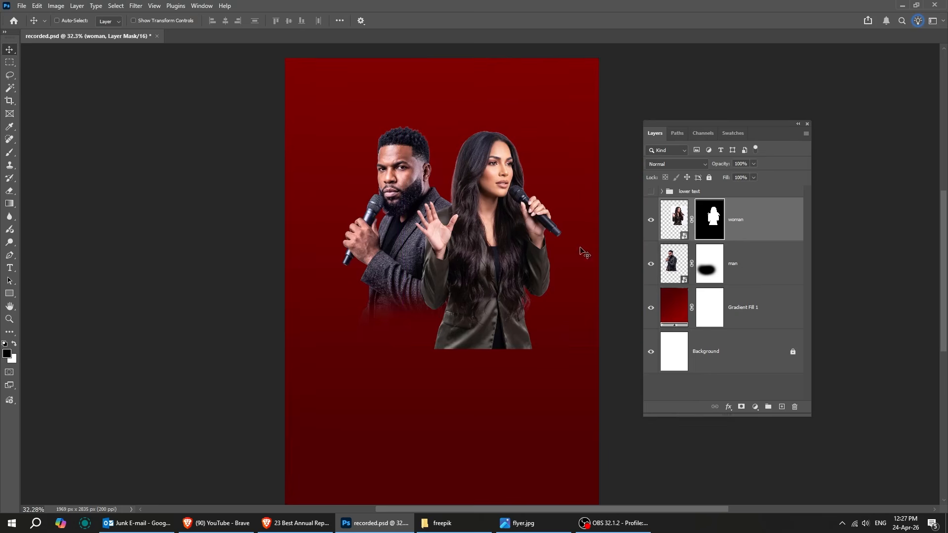
Convert the masked woman layer to a smart object and add a new layer mask to it
click(675, 219)
right_click(755, 231)
click(791, 345)
click(741, 407)
Paint black on the woman's mask with the soft brush to fade out her lower body
click(10, 153)
drag(485, 344, 507, 351)
key(v)
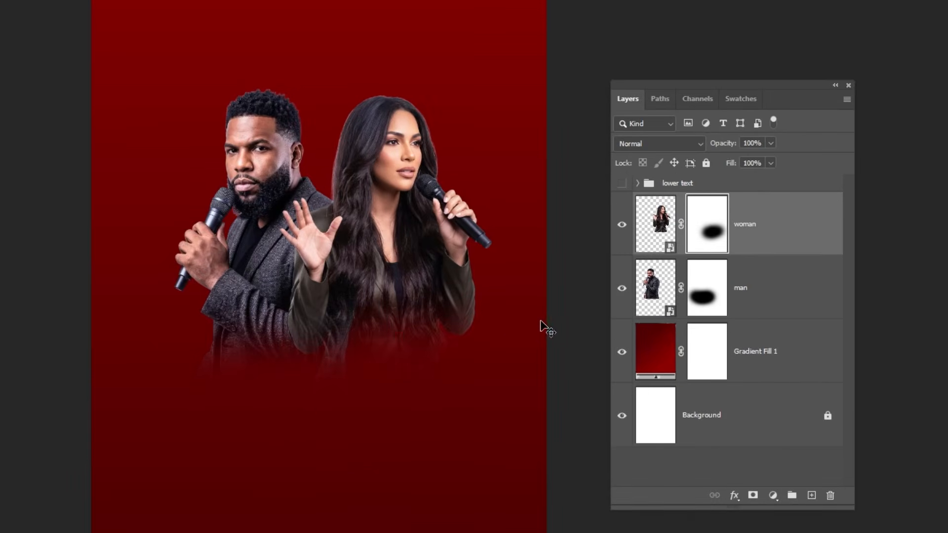
Add an empty layer directly above the man layer and set the background colour to very dark red 170102
click(758, 295)
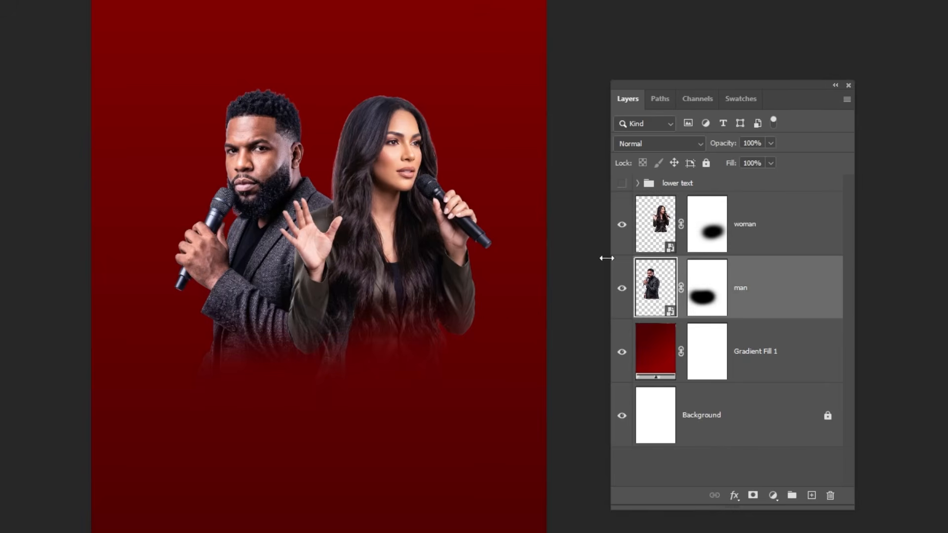
click(812, 496)
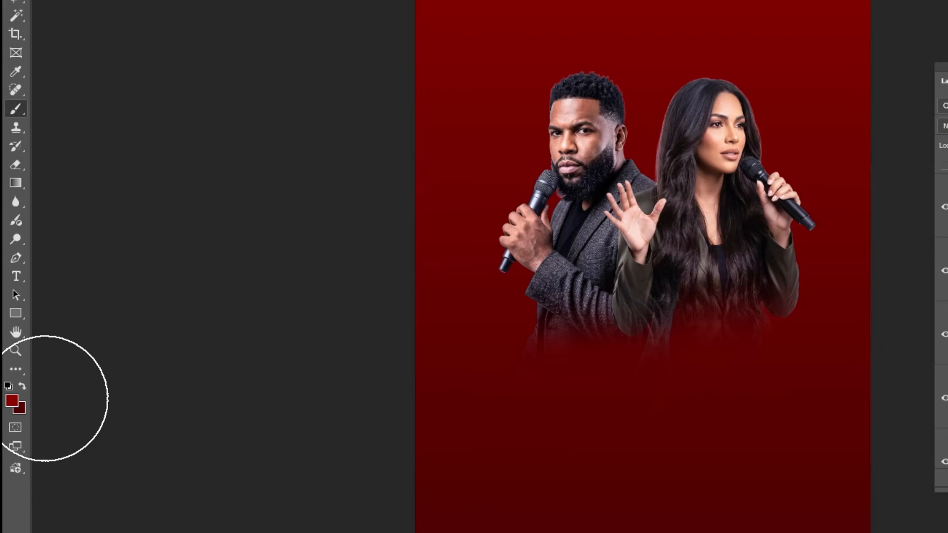
click(21, 408)
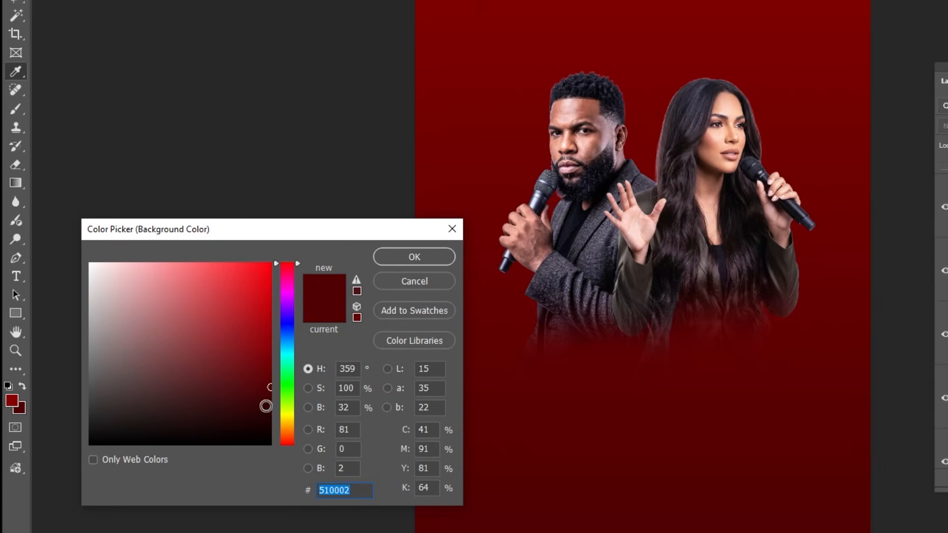
click(264, 429)
click(413, 261)
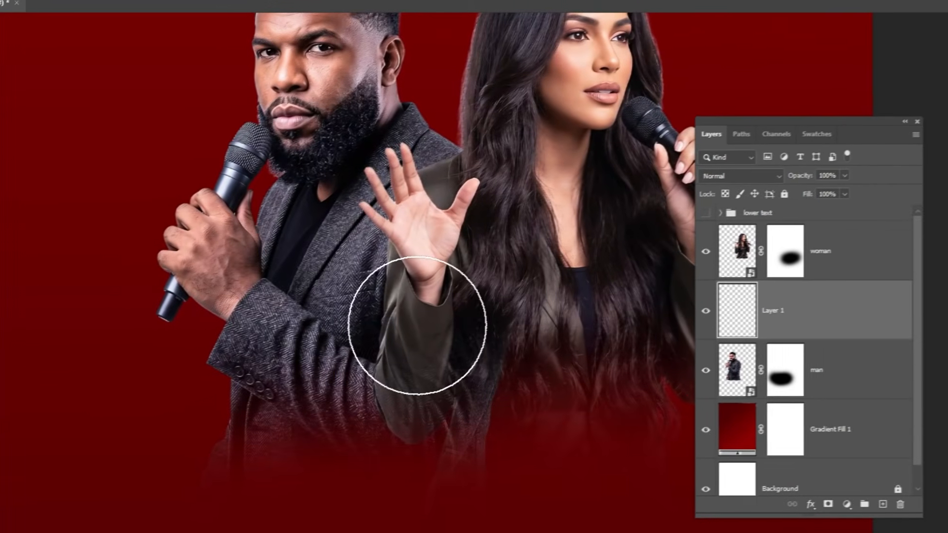
Shrink the brush and paint a dark shadow on the man's jacket behind the woman's raised arm and hand
key(bracketleft)
key(bracketleft)
key(bracketleft)
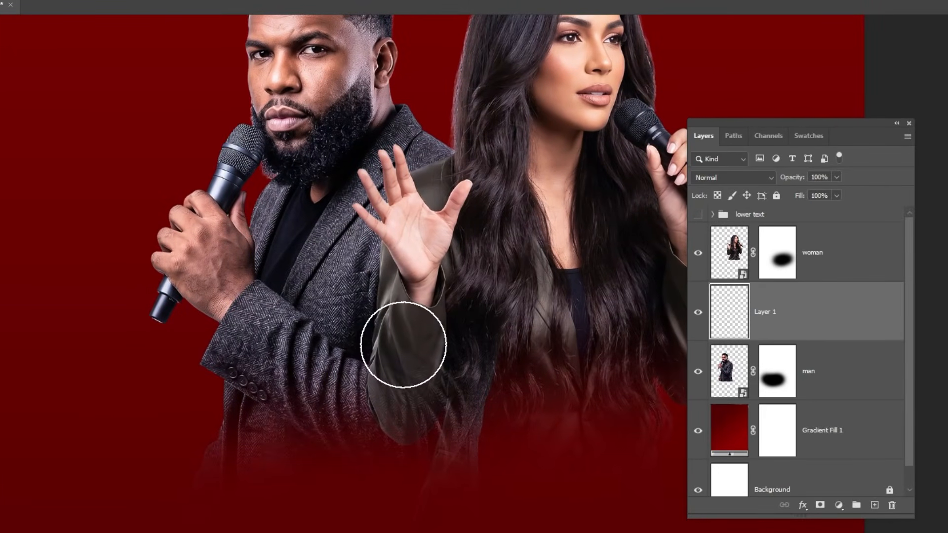
mouse_move(402, 323)
mouse_down()
mouse_move(405, 232)
mouse_move(431, 184)
mouse_move(452, 178)
mouse_move(408, 211)
mouse_up()
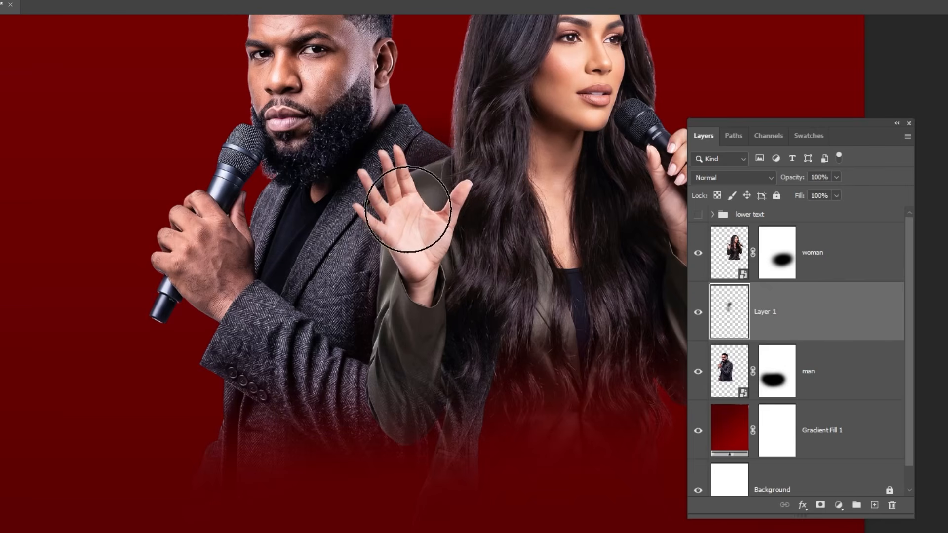
key(ctrl+0)
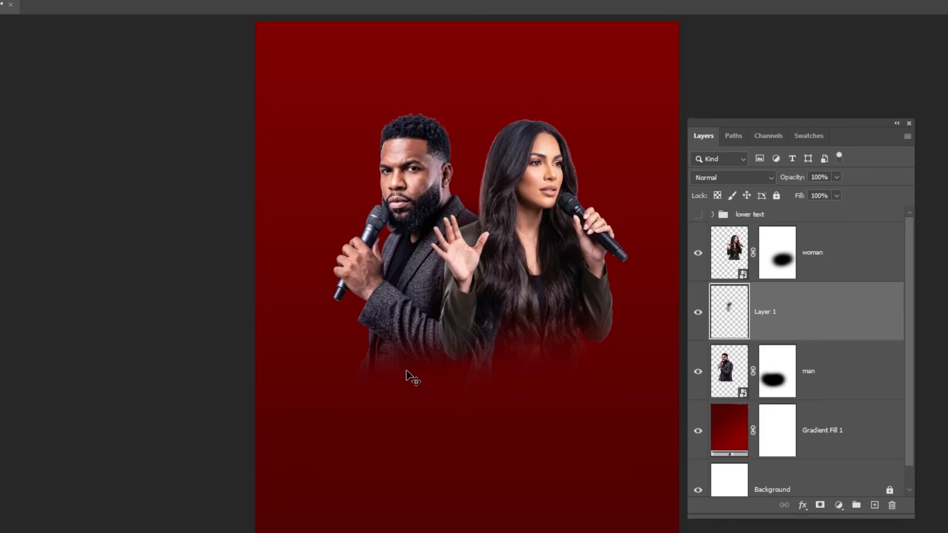
key(v)
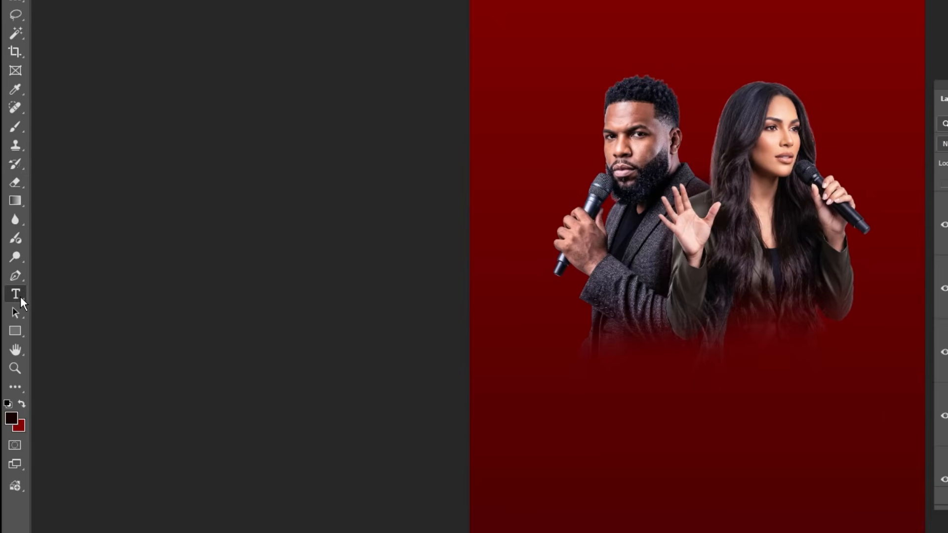
Activate the Type tool, set the text colour to white (ffffff), and display the character settings
click(15, 294)
click(330, 19)
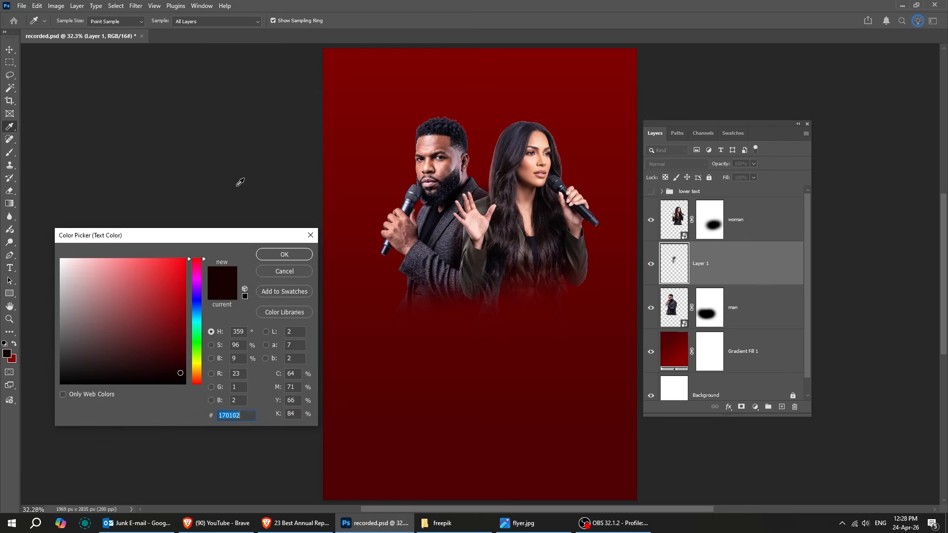
click(285, 254)
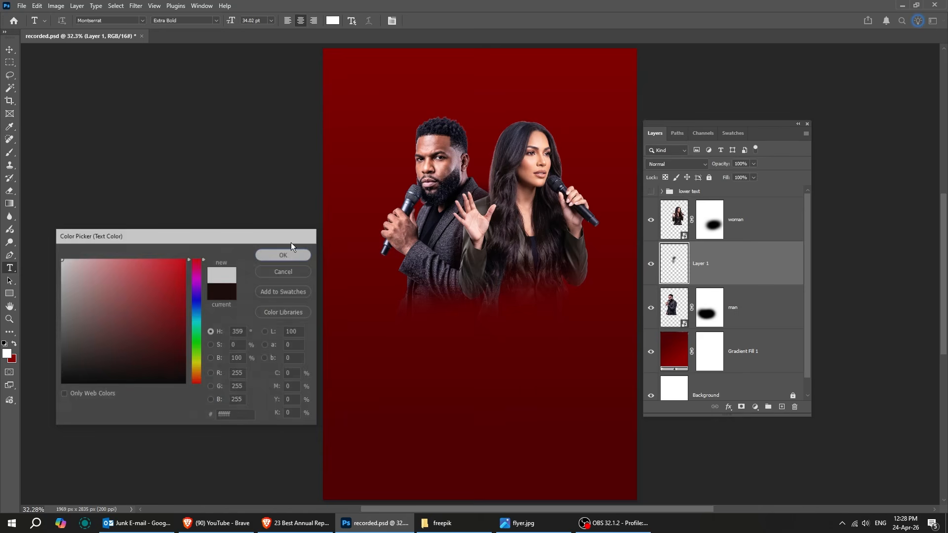
click(392, 20)
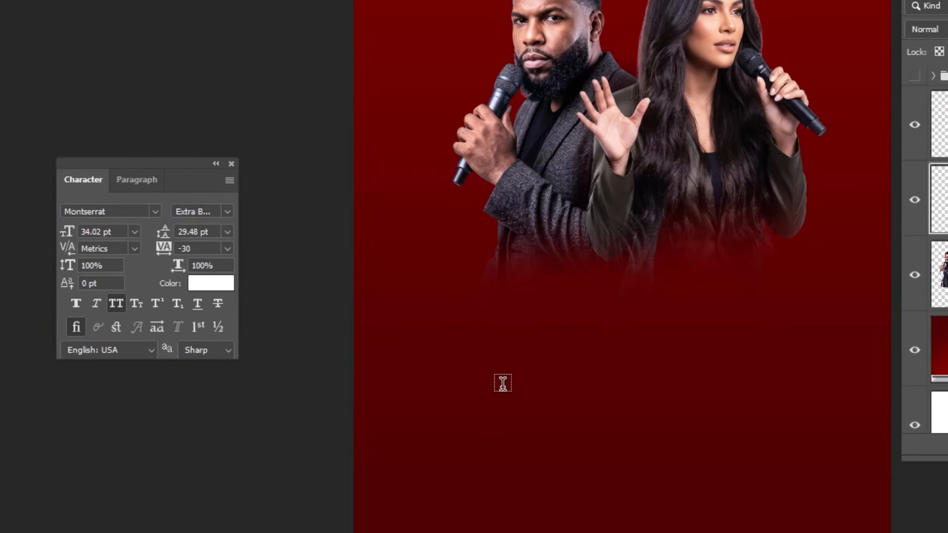
Add the two-line title "RISE & CONQUER" below the couple in Montserrat Extra Bold
click(498, 376)
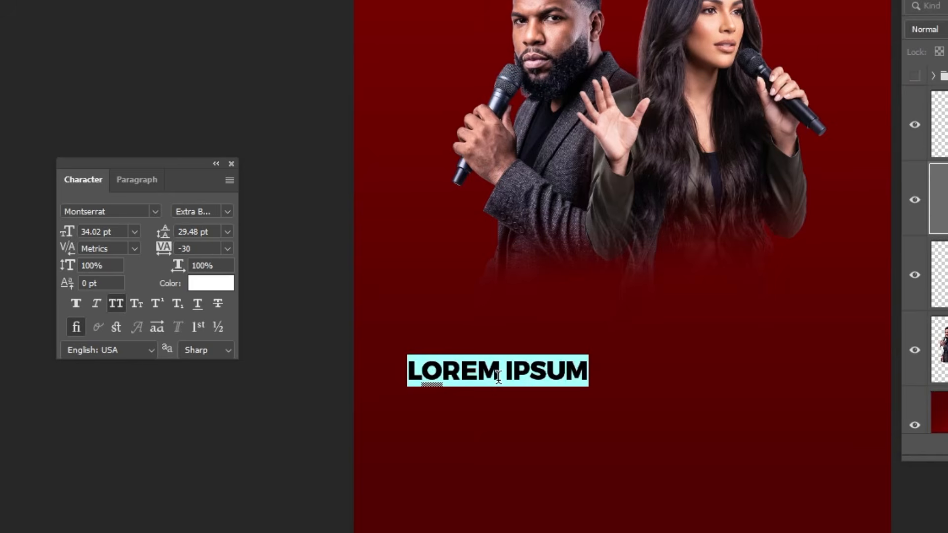
text(RISE &)
key(Return)
text(CON)
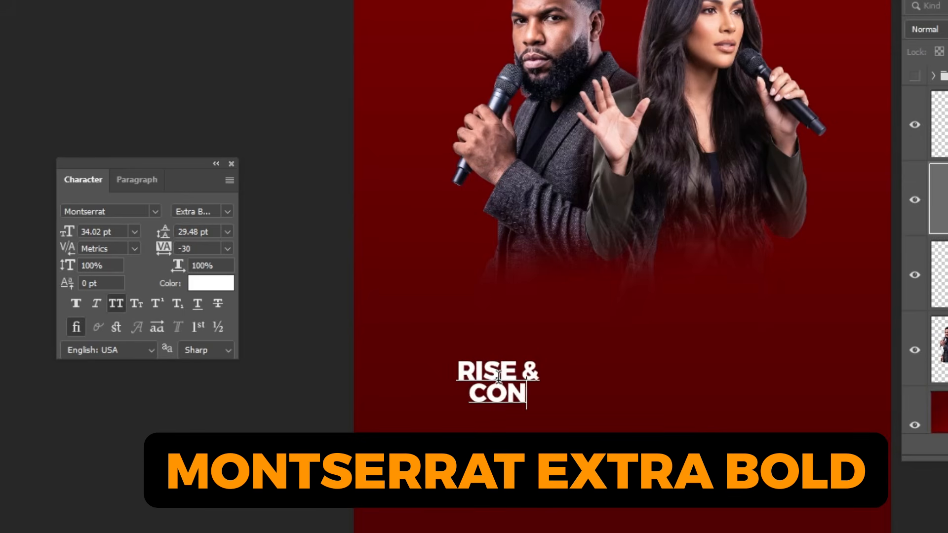
text(QUER)
key(ctrl+Return)
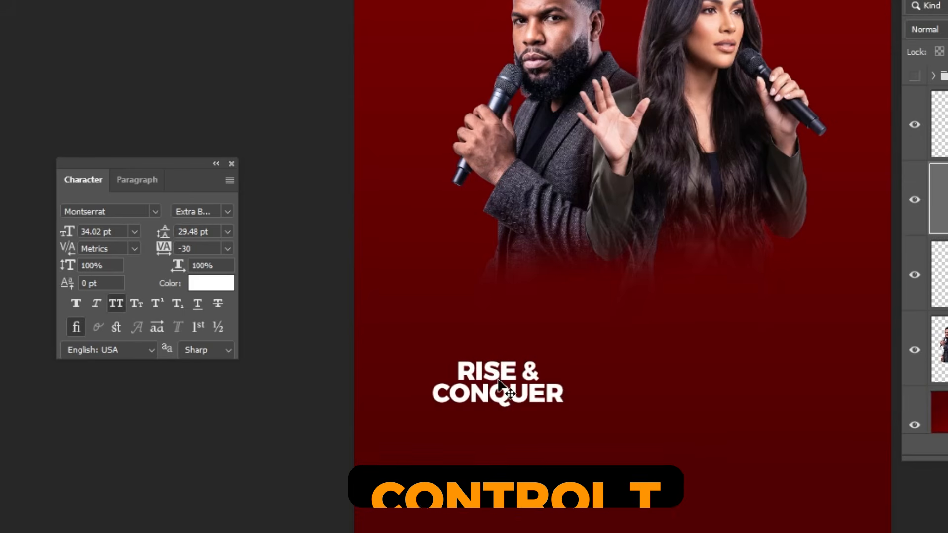
Enlarge the title with Free Transform to about 105 pt across the lower part of the couple
key(ctrl+t)
drag(566, 361, 818, 193)
key(Return)
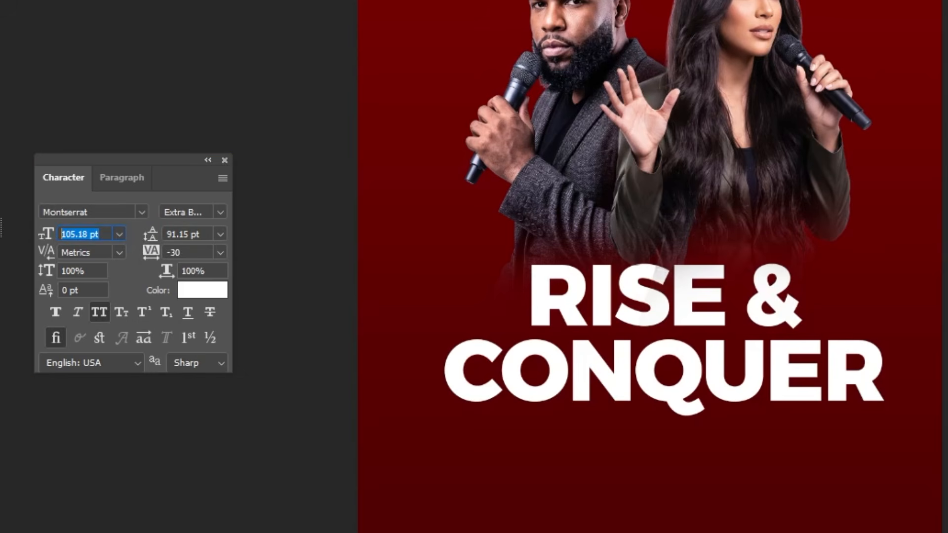
Set the title's font size to 132 pt and its leading to 100 pt
key(Return)
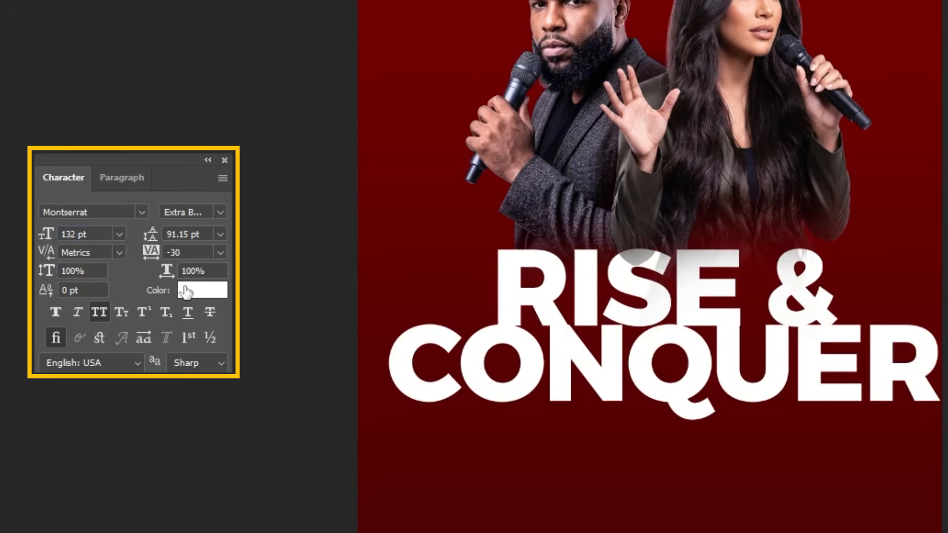
click(211, 241)
text(100)
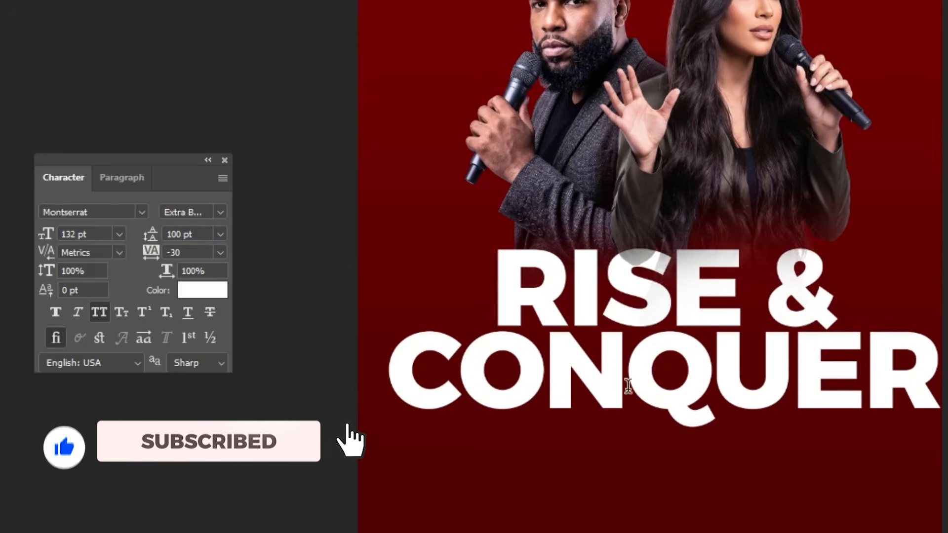
text(v)
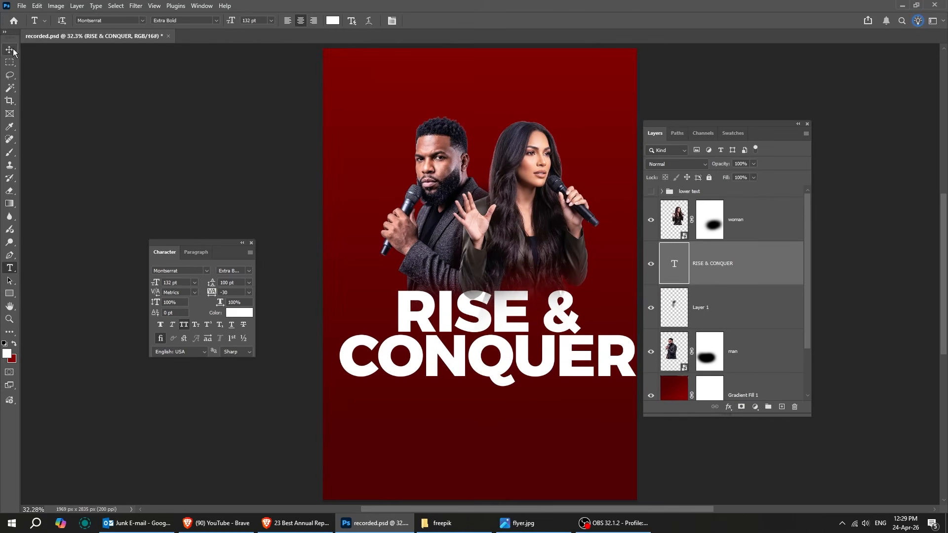
Scale the title down with Free Transform to about 1735 px wide so it fits inside the flyer
key(ctrl+t)
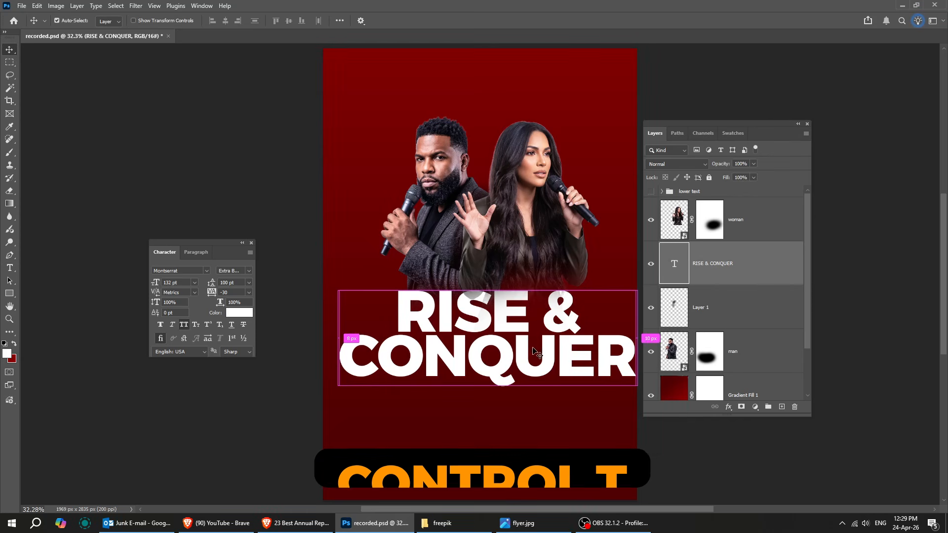
drag(632, 280, 629, 282)
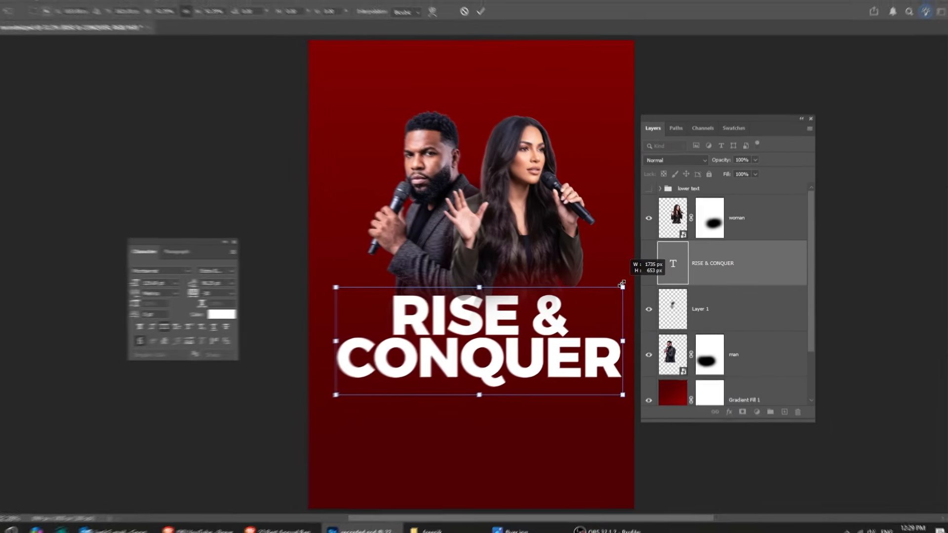
key(Return)
Move the title layer above the woman layer and shift the title up over the couple's faded lower bodies
drag(748, 57, 822, 40)
drag(832, 238, 825, 178)
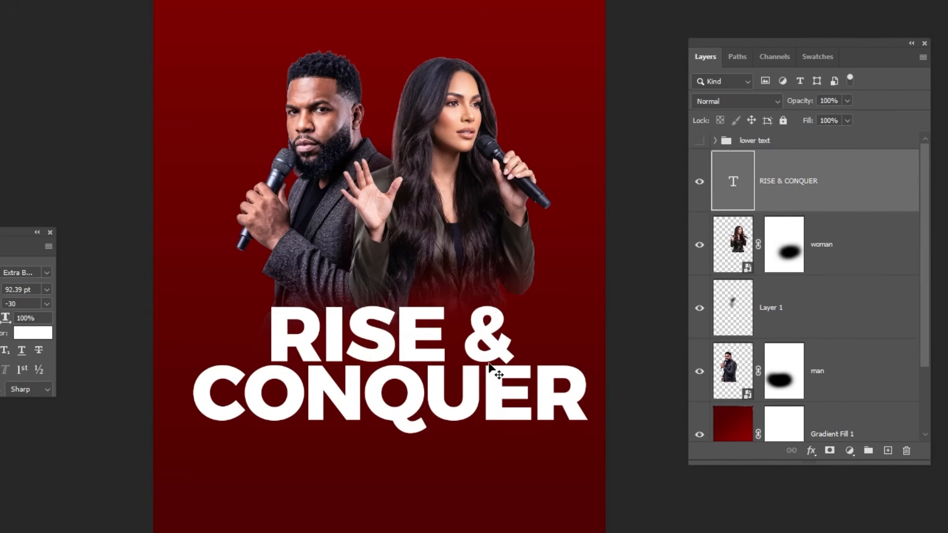
drag(437, 383, 433, 355)
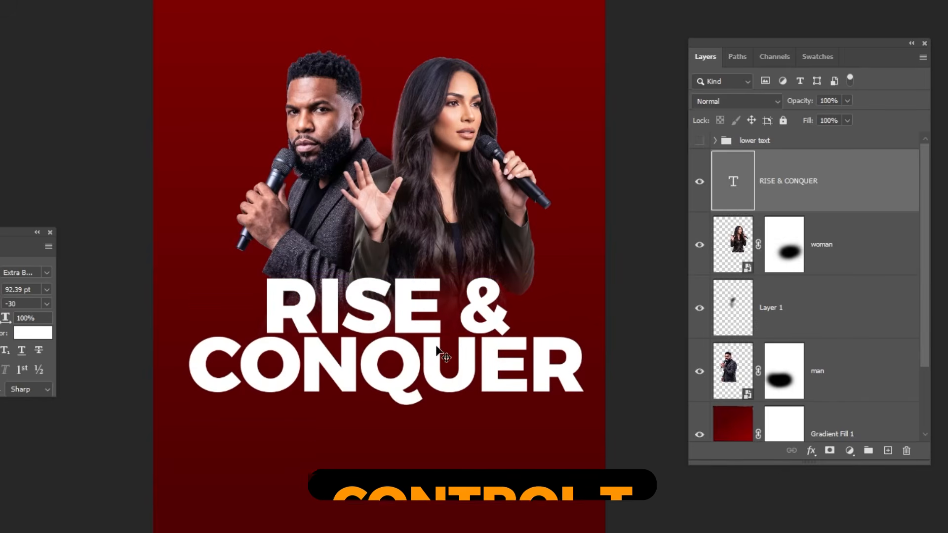
Skew the "RISE & CONQUER" title vertically so its lines slant upward to the right
key(ctrl+t)
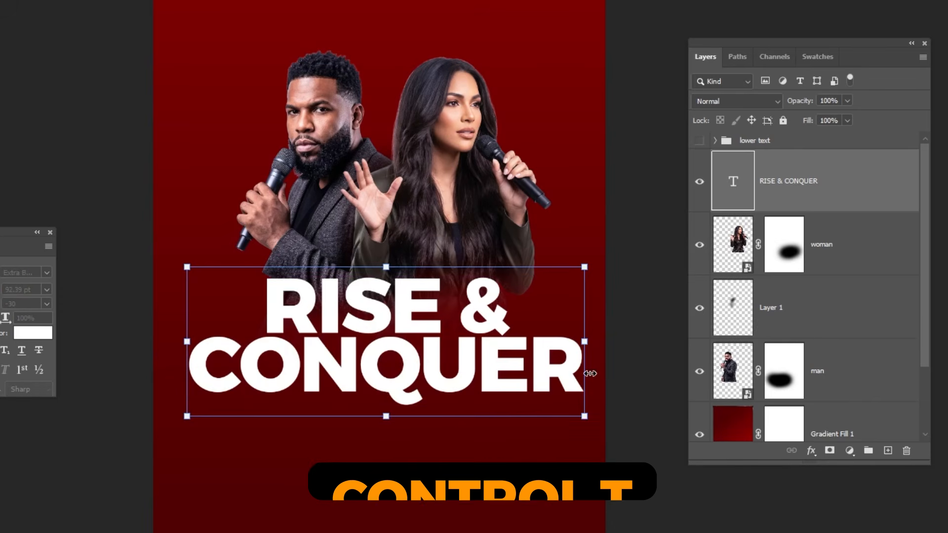
right_click(550, 369)
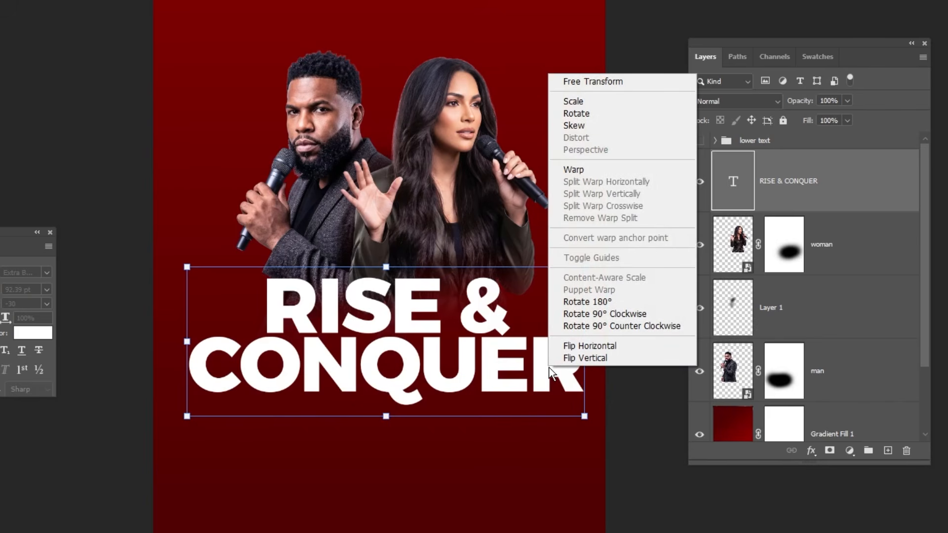
click(588, 126)
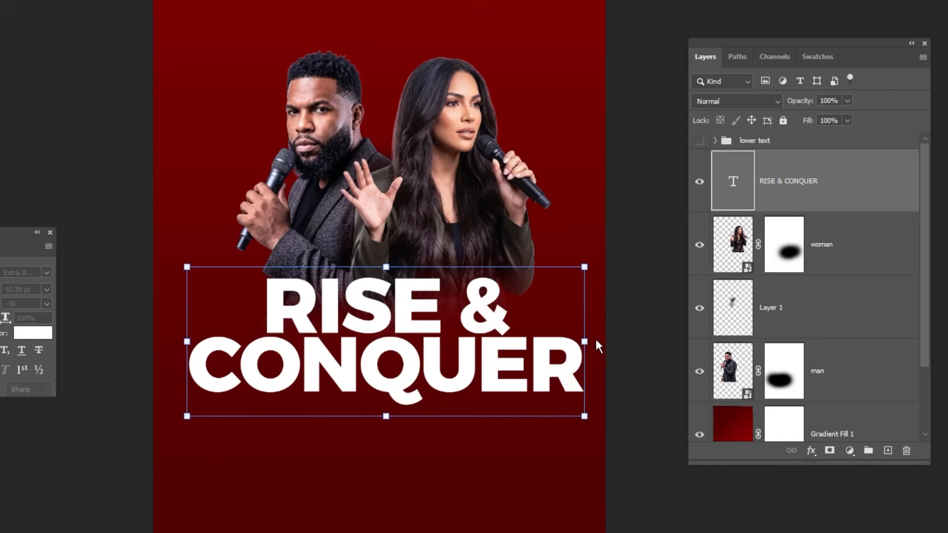
drag(587, 360, 588, 324)
key(Return)
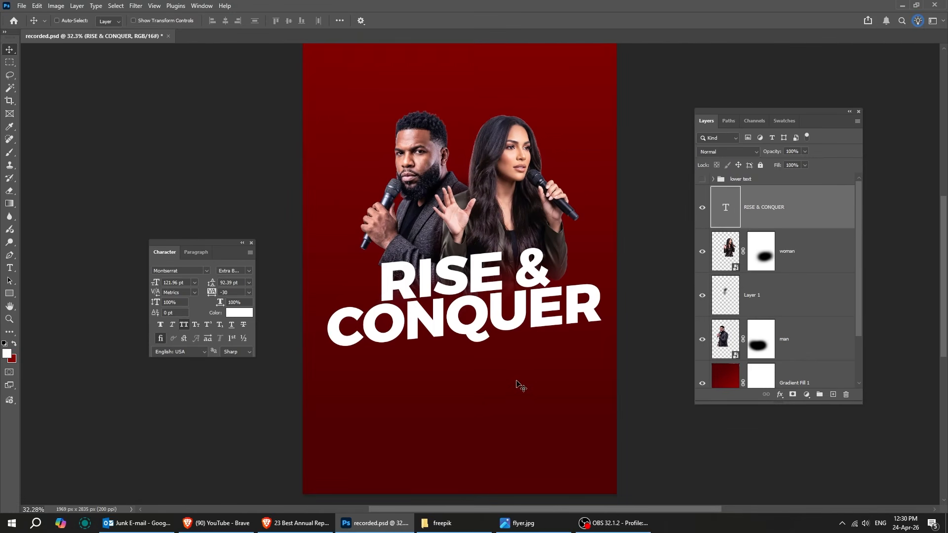
Place the white-texture image from the freepik folder above the "RISE & CONQUER" title at the flyer's full width
click(442, 523)
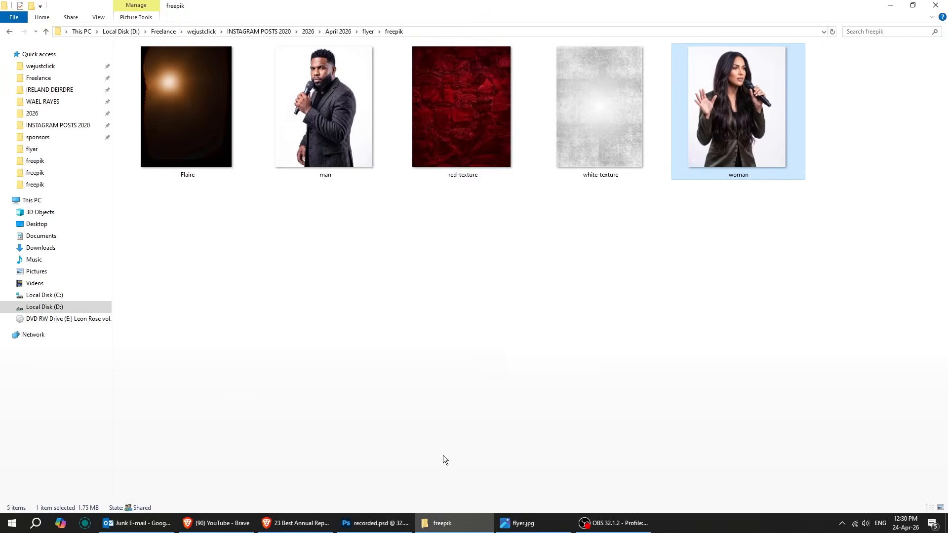
click(590, 142)
drag(588, 139, 381, 524)
drag(453, 351, 454, 353)
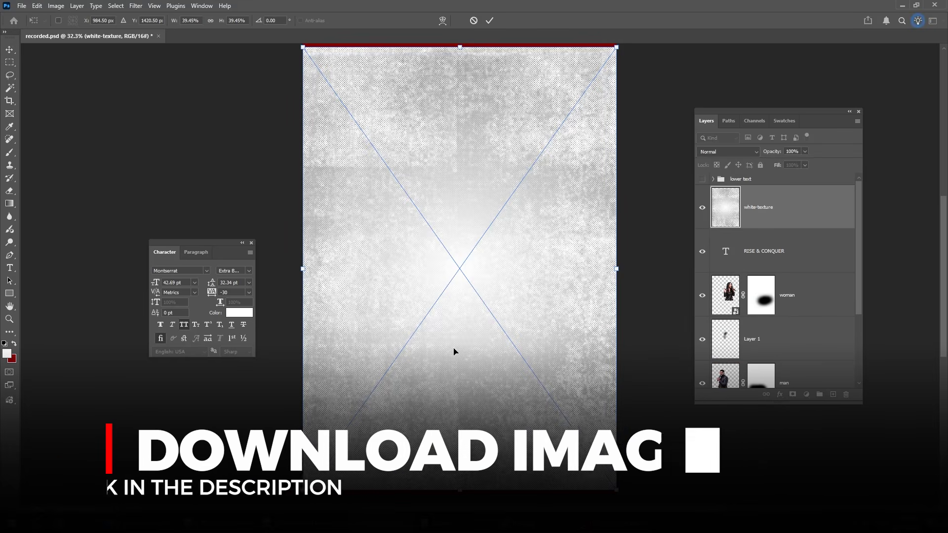
key(Return)
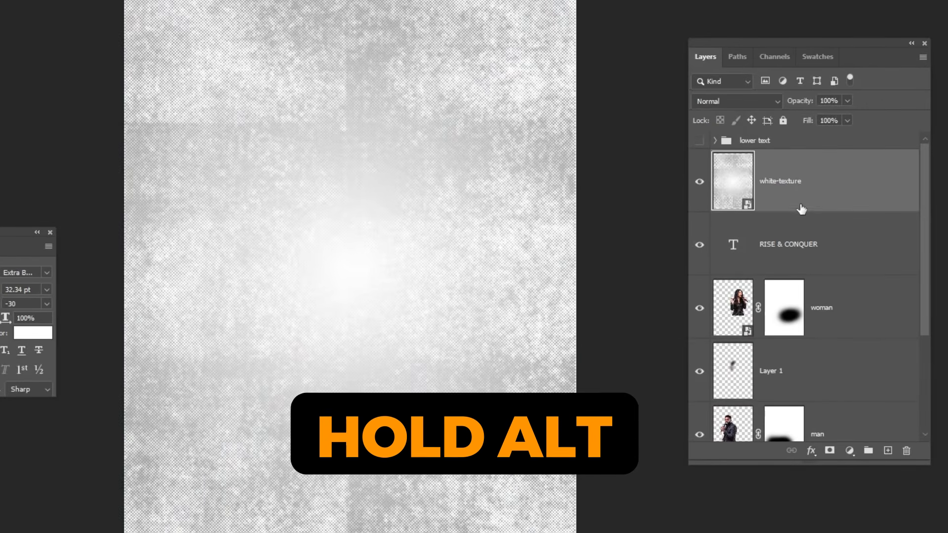
Clip the white-texture layer to the "RISE & CONQUER" title and toggle its visibility to compare the lettering
alt+click(804, 209)
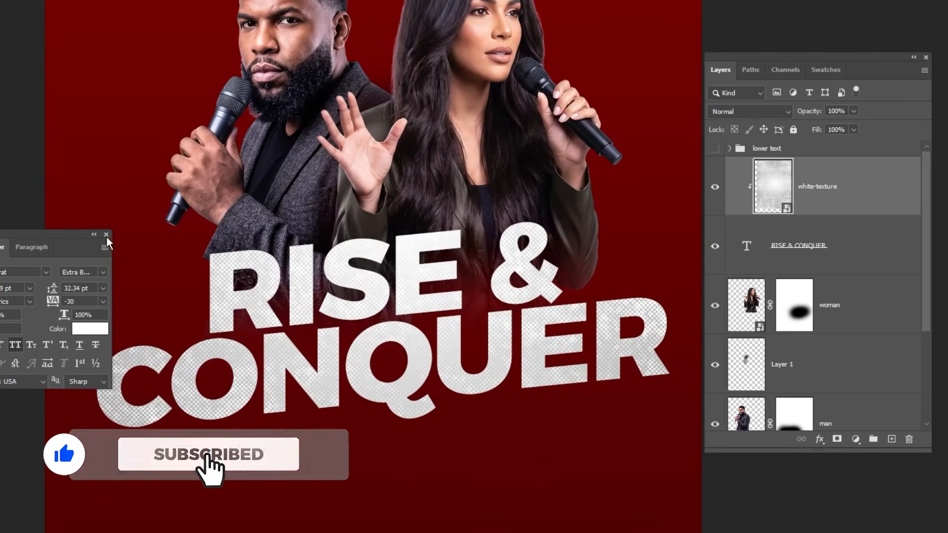
click(106, 236)
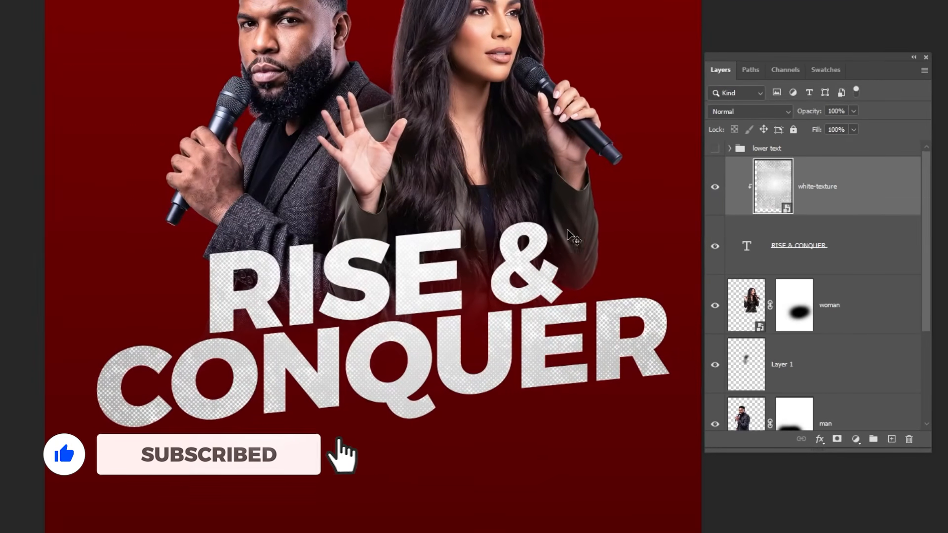
click(714, 188)
click(714, 189)
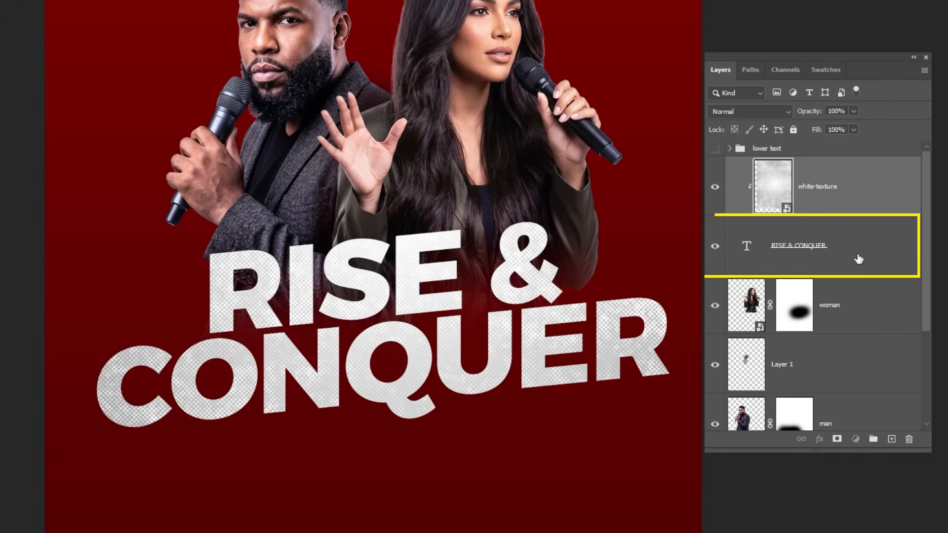
Add an Inner Glow to the title: Linear Dodge (Add), 30% opacity, solid white, Softer technique, Edge source, size 58 px
click(840, 258)
click(820, 439)
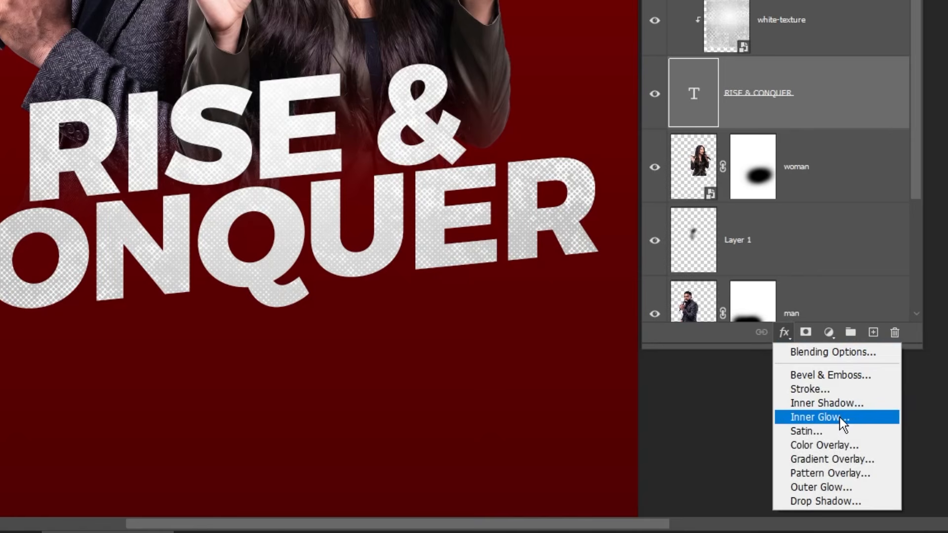
click(840, 417)
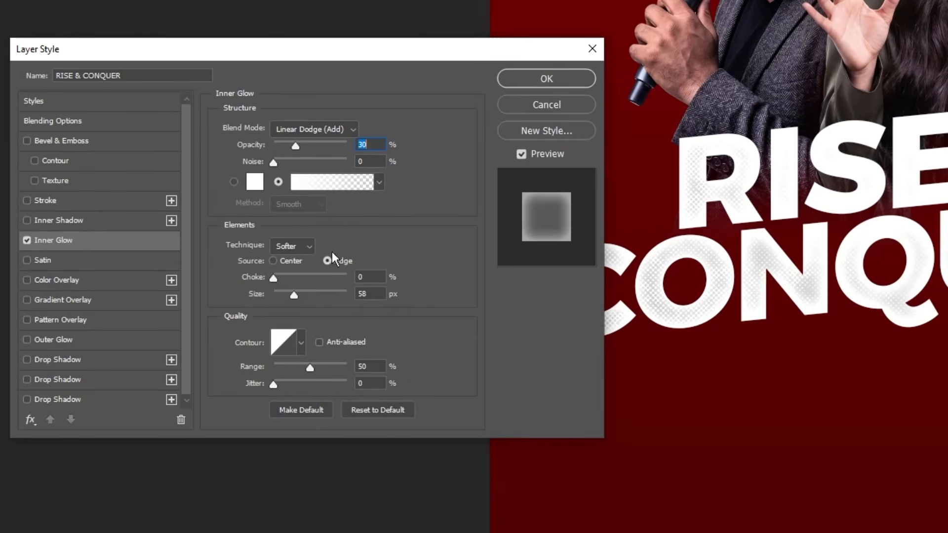
click(254, 182)
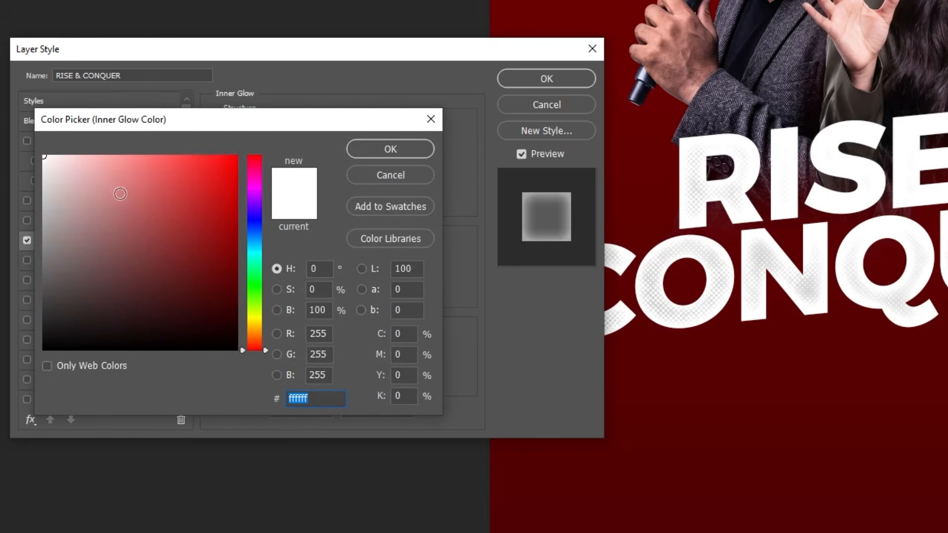
click(389, 174)
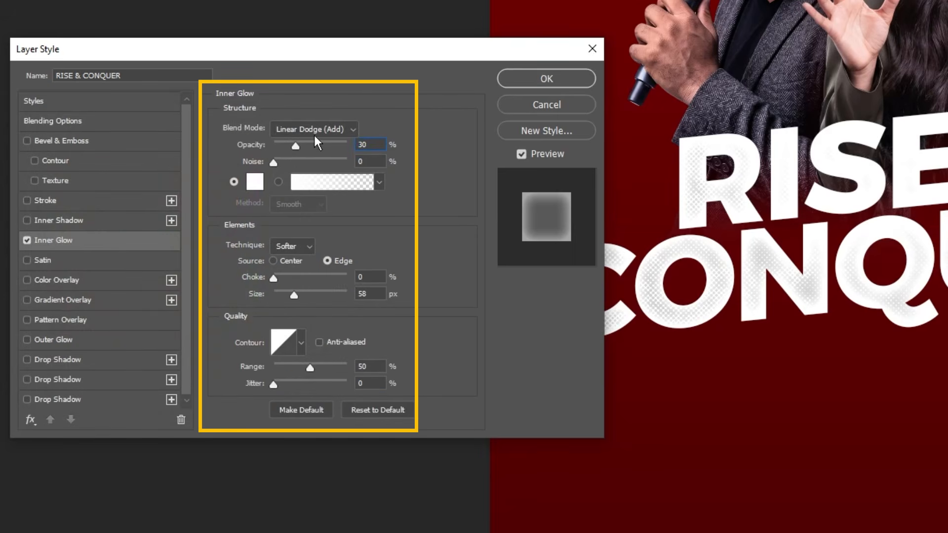
click(338, 131)
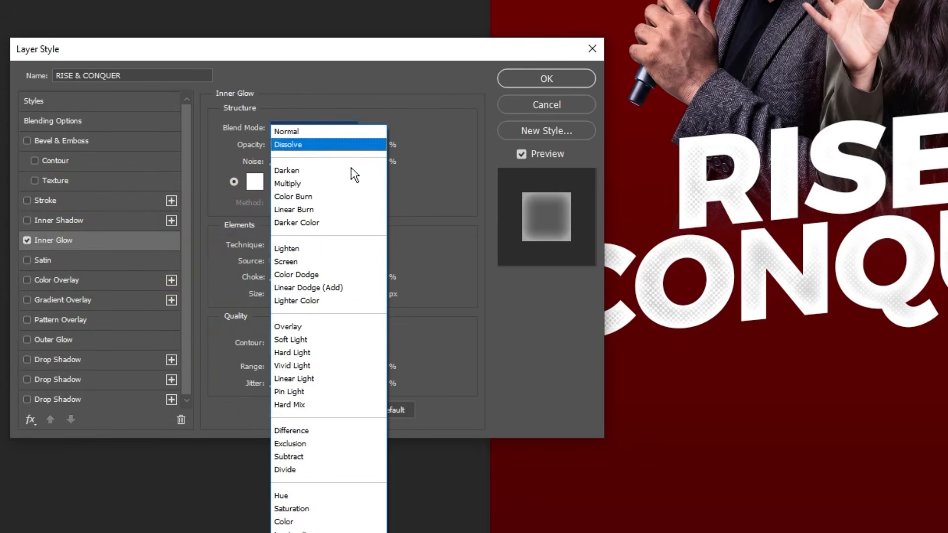
click(363, 288)
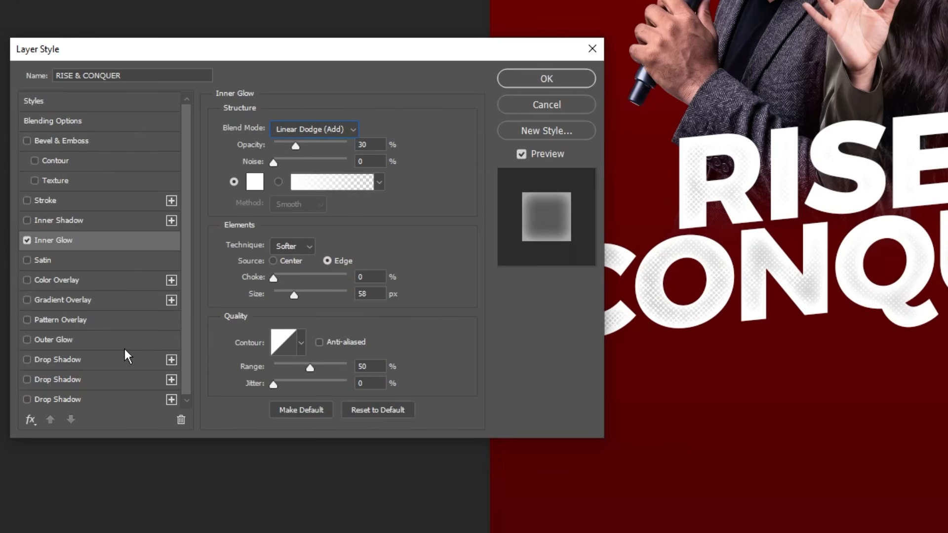
Add an Outer Glow to the title: Linear Dodge (Add), 100% opacity, solid color #91090b, size 17 px, range 44%
click(113, 340)
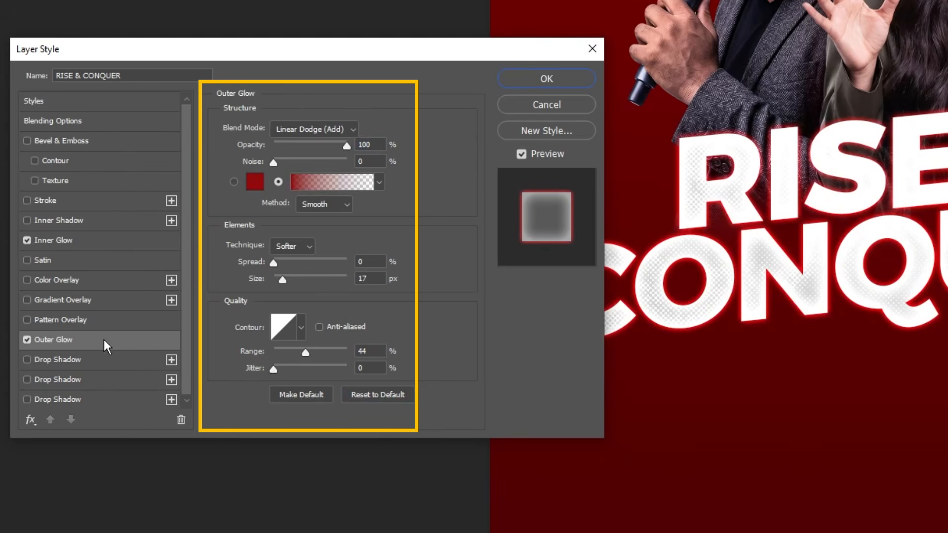
click(256, 183)
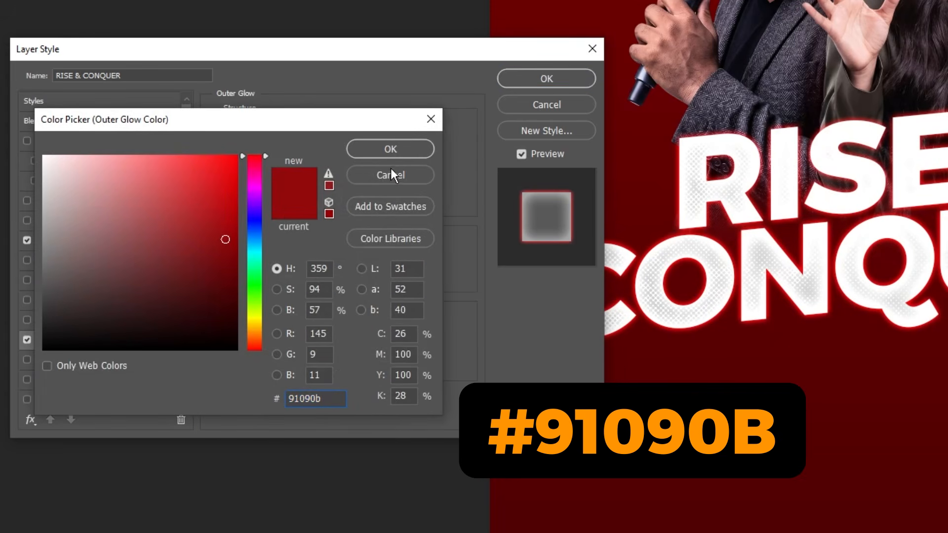
click(396, 150)
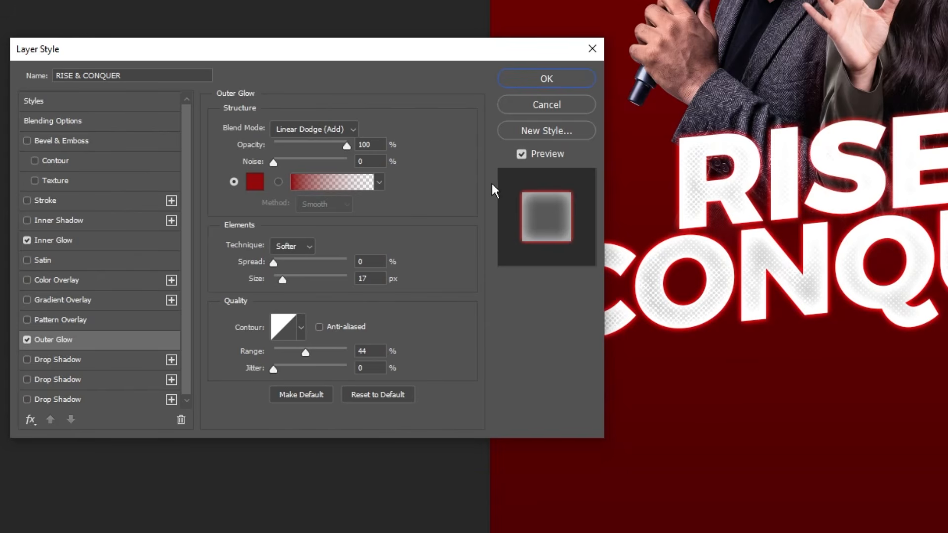
click(548, 79)
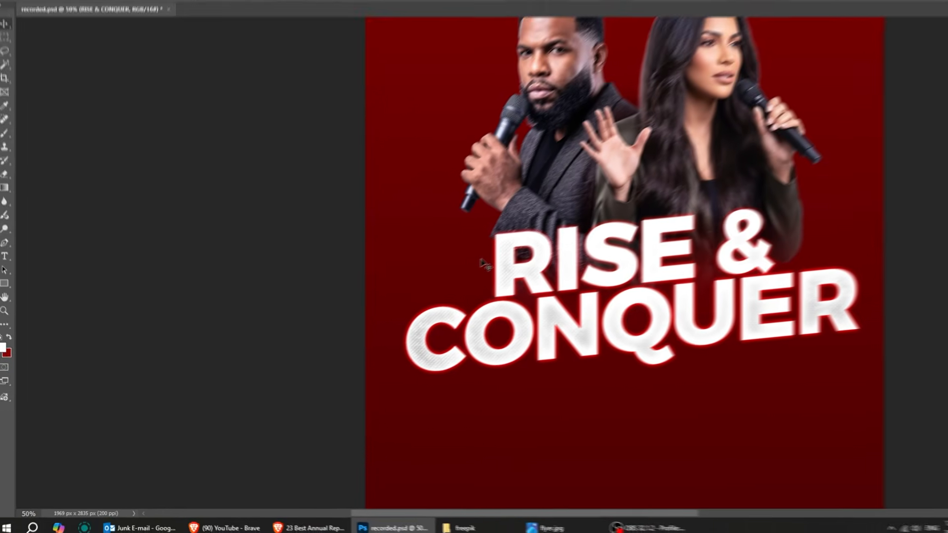
key(ctrl+0)
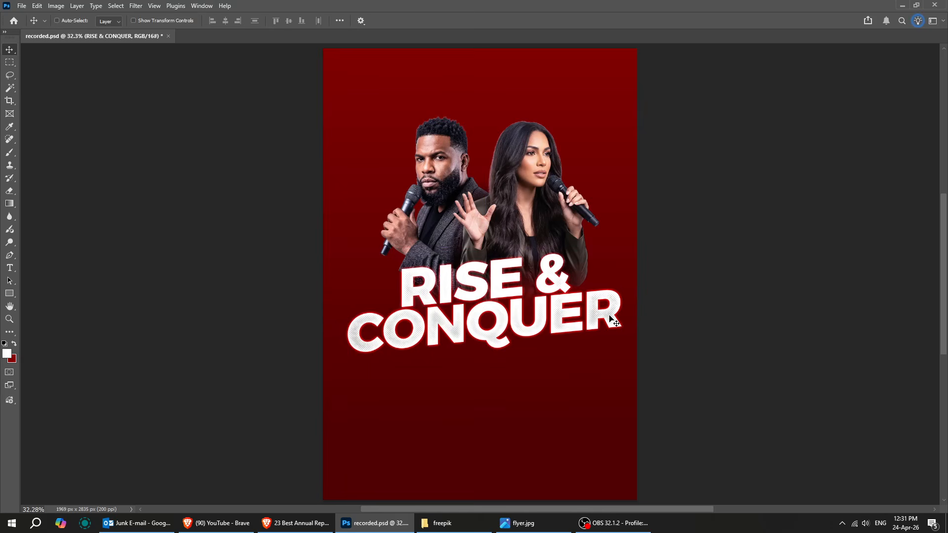
key(Tab)
key(Tab)
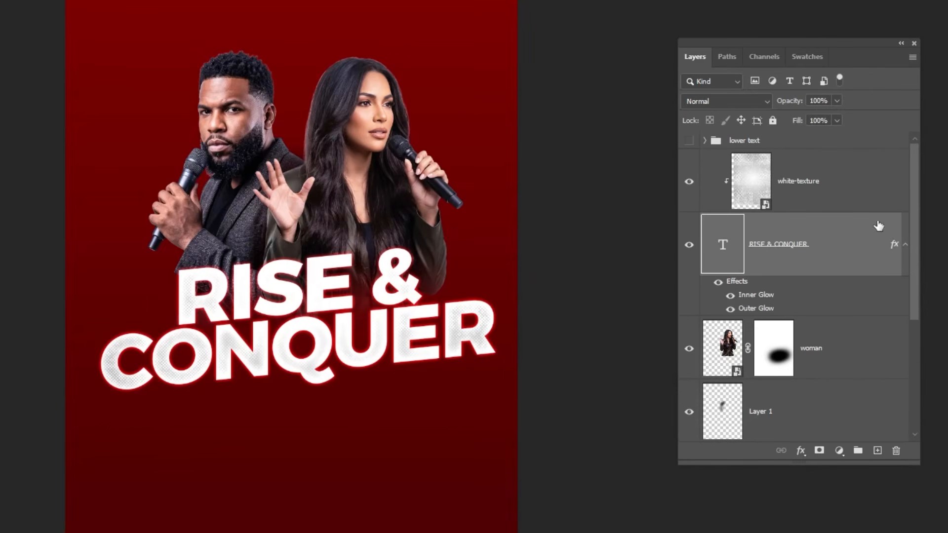
Darken the white-texture layer with a Levels adjustment, setting the input levels to 104, 1.19 and 255
click(905, 244)
click(846, 198)
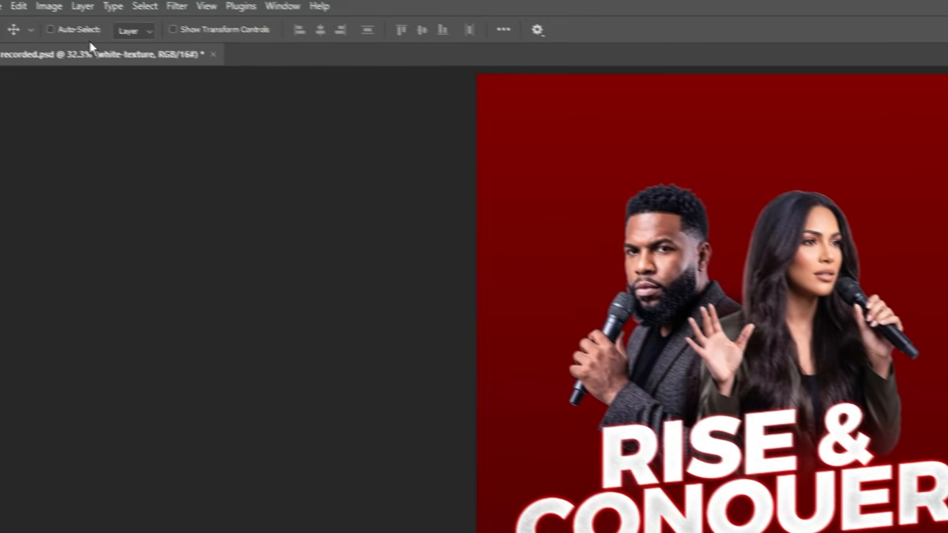
click(72, 11)
mouse_move(93, 53)
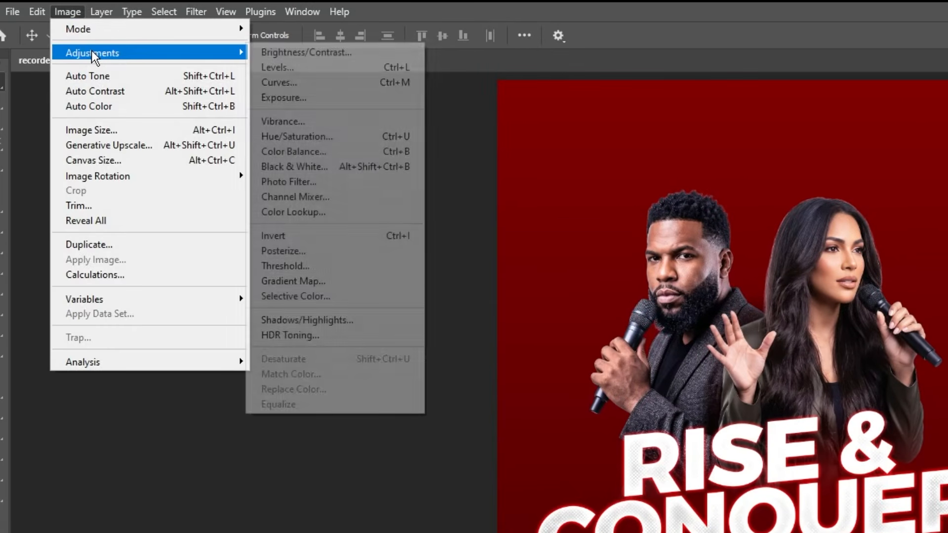
click(296, 68)
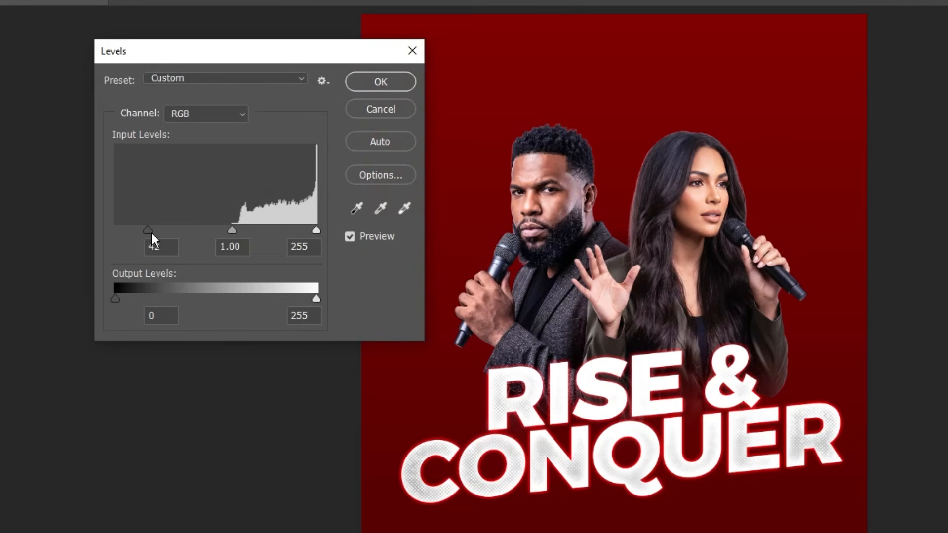
click(170, 233)
drag(245, 230, 266, 230)
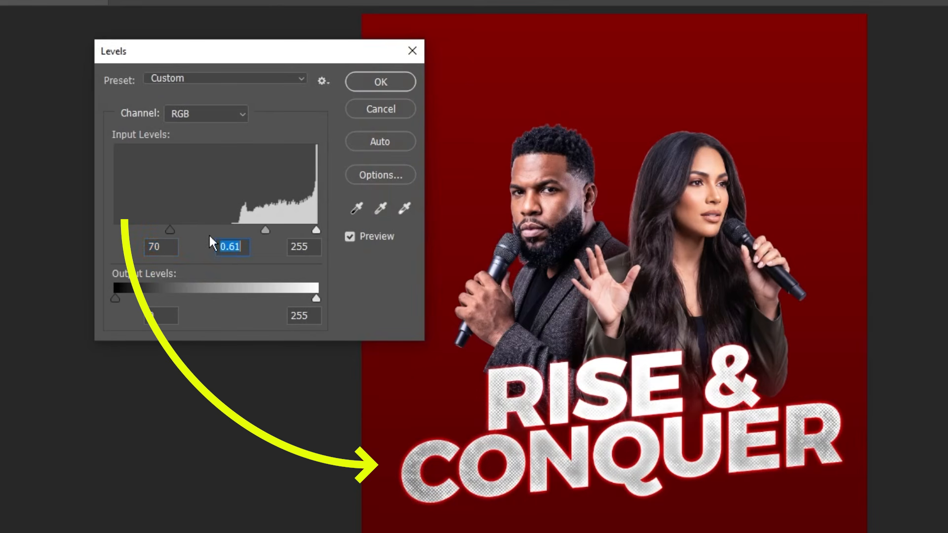
mouse_move(194, 229)
mouse_down()
mouse_move(212, 228)
mouse_move(197, 229)
mouse_up()
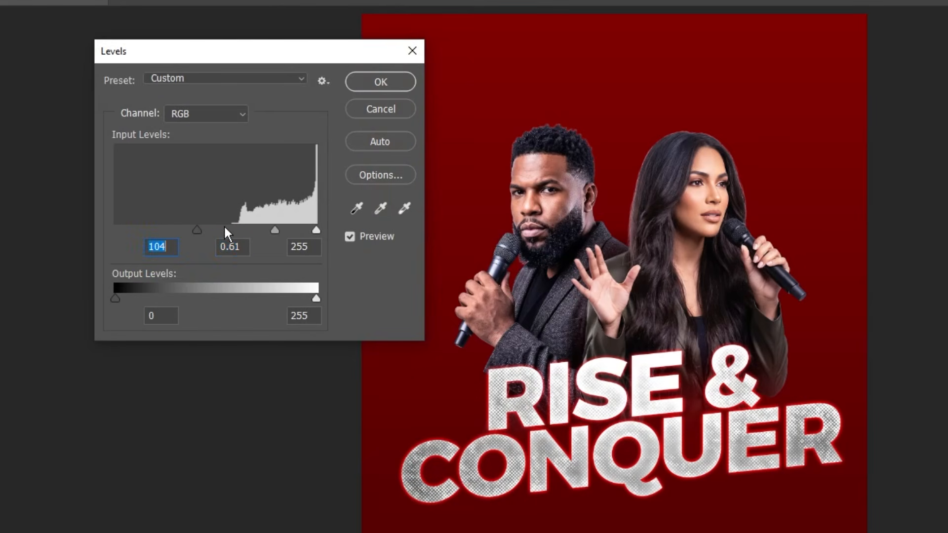
drag(273, 228, 250, 227)
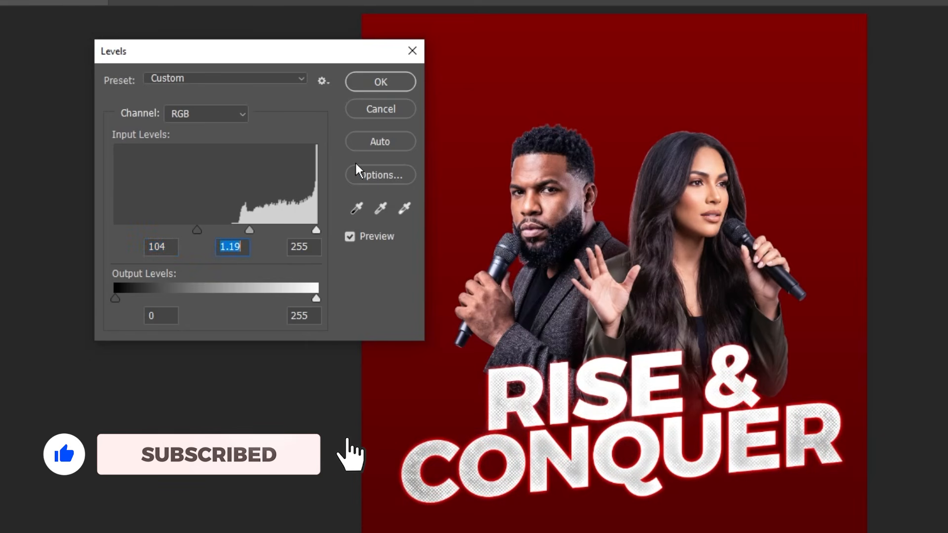
click(386, 87)
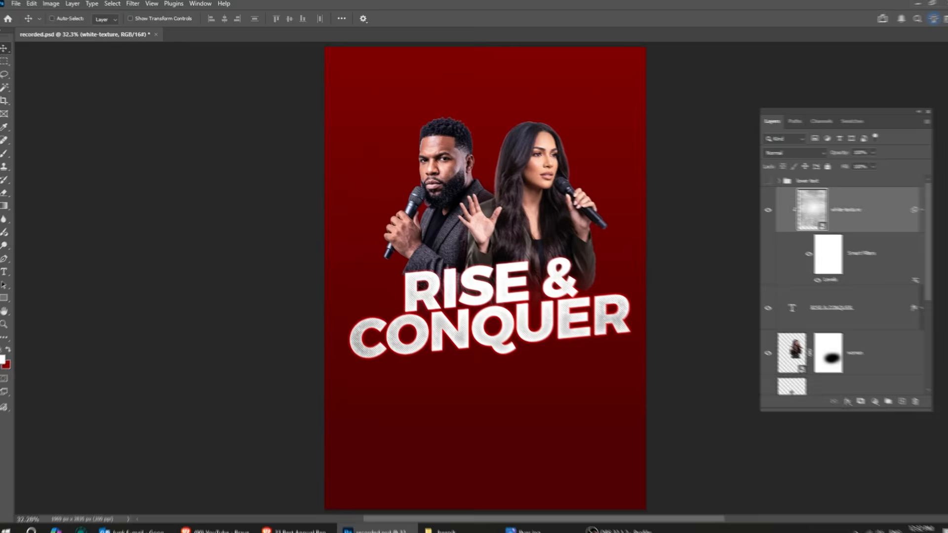
click(907, 210)
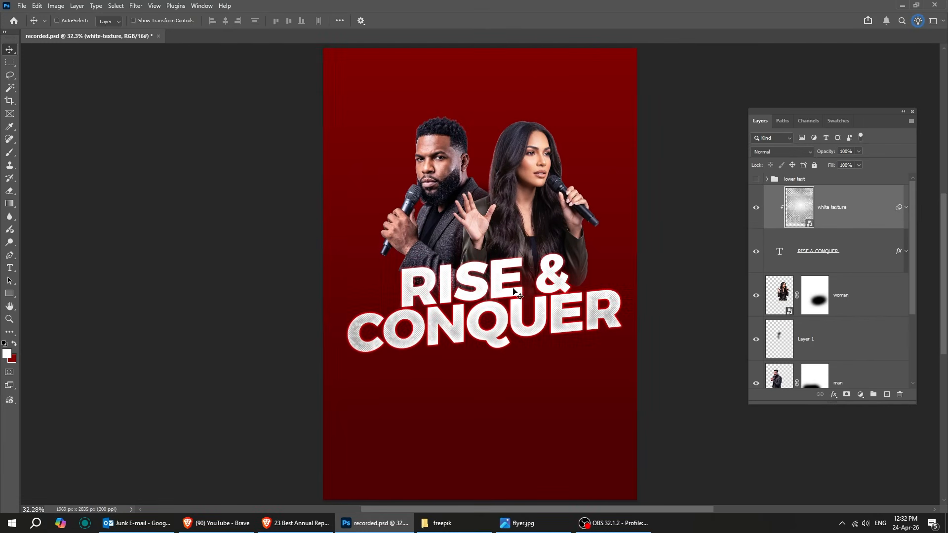
Scale the white-texture down slightly with Free Transform and position it over the title lettering
key(ctrl+t)
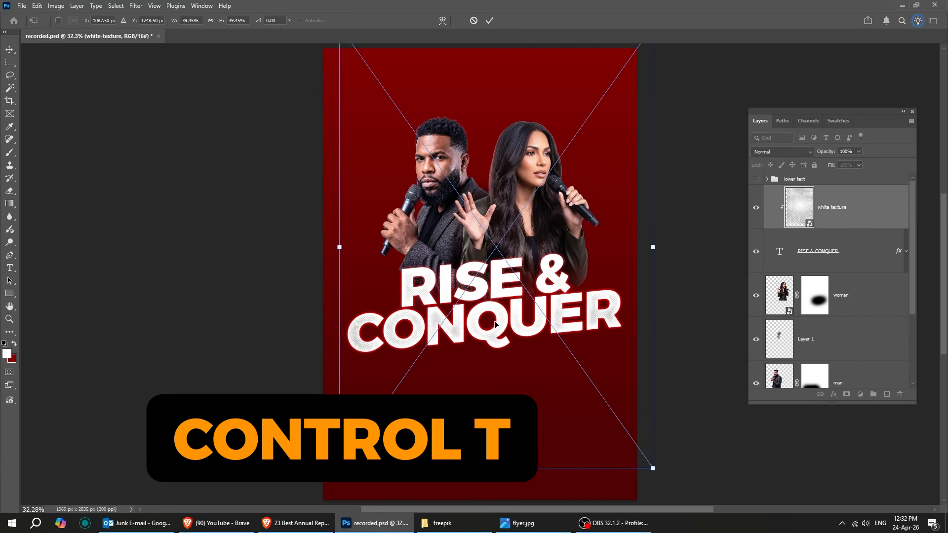
drag(653, 467, 641, 448)
key(Return)
drag(503, 307, 501, 314)
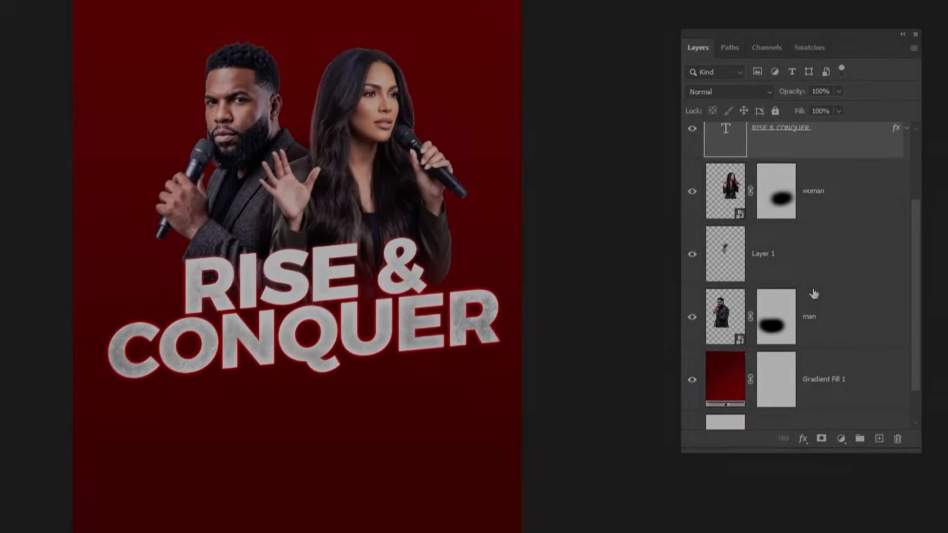
Place the red-texture image from the freepik folder directly above the Gradient Fill 1 layer and set its blend mode to Soft Light
scroll(805, 296, down, 2)
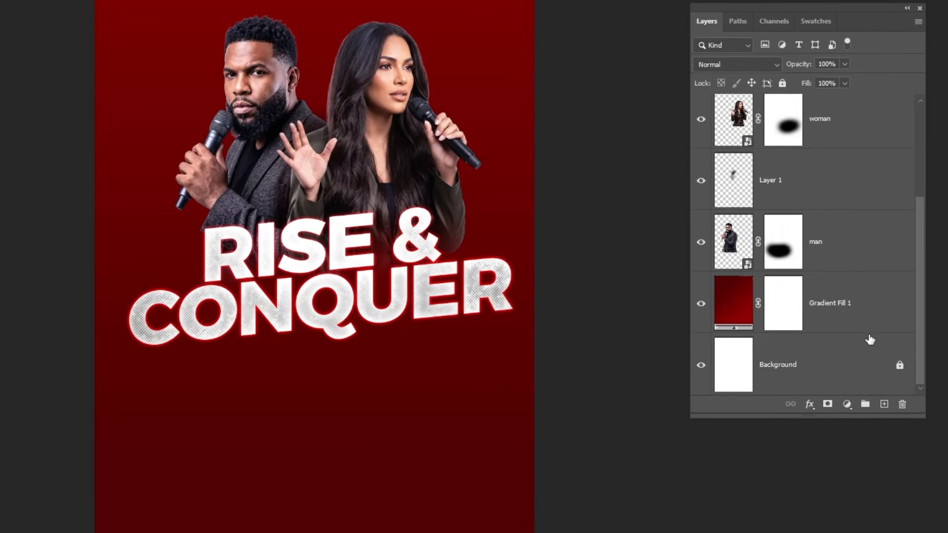
click(772, 368)
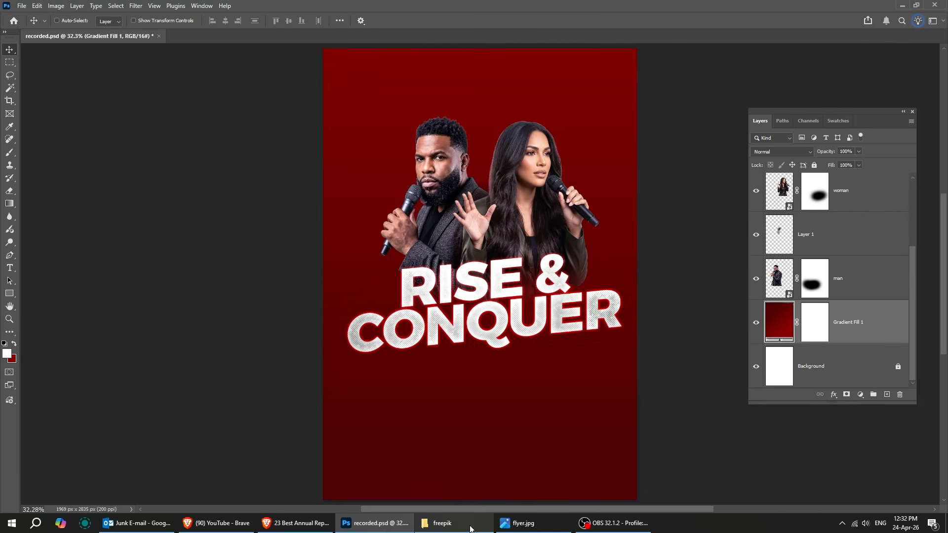
click(473, 525)
drag(471, 157, 499, 423)
key(Return)
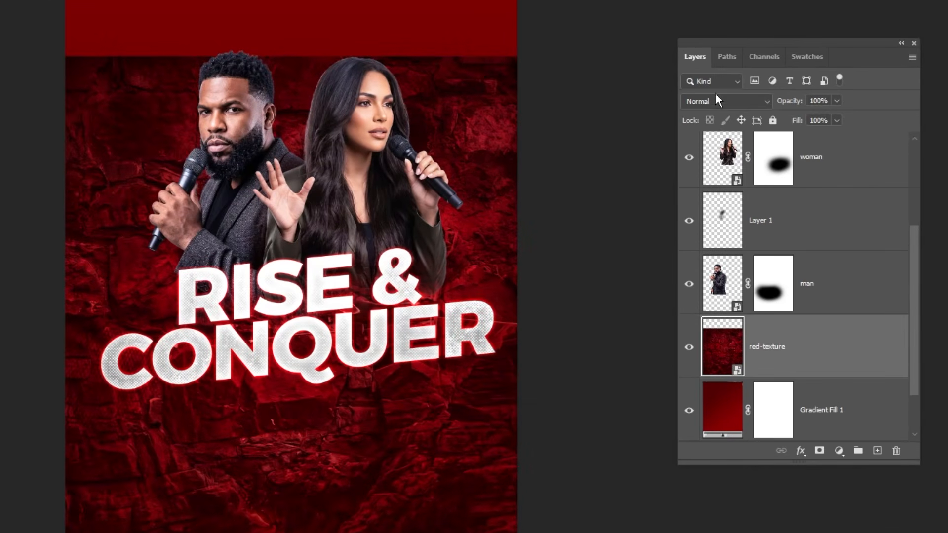
click(776, 153)
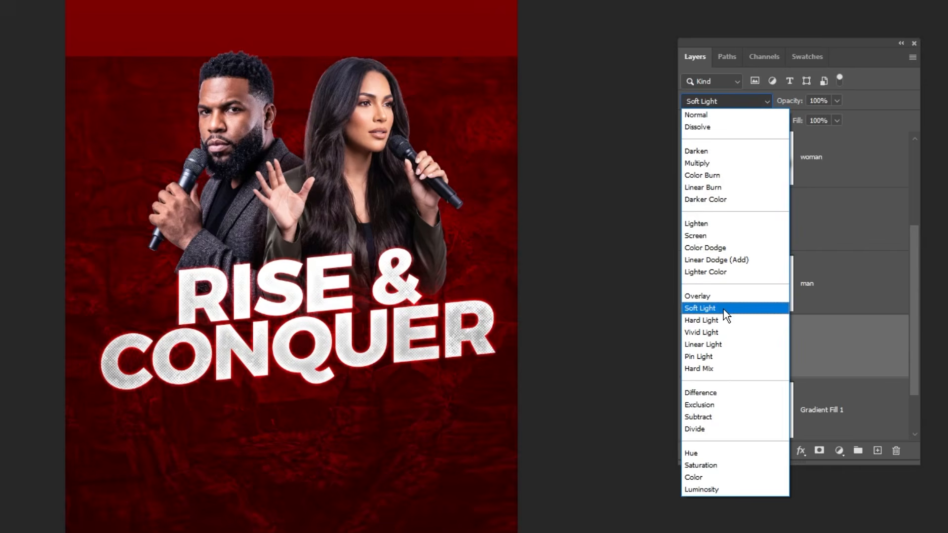
click(724, 309)
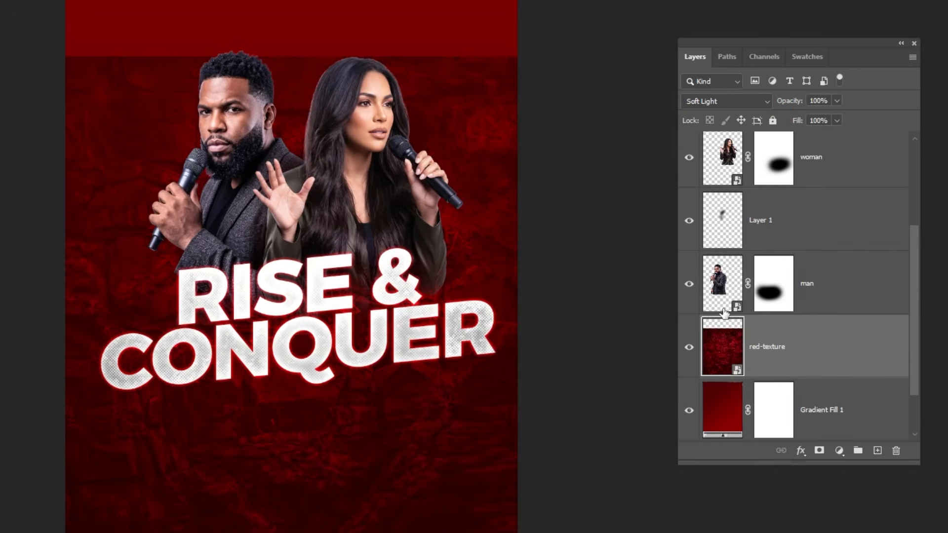
Add a layer mask to red-texture and paint black with a large soft brush to fade out its hard upper edge
click(819, 451)
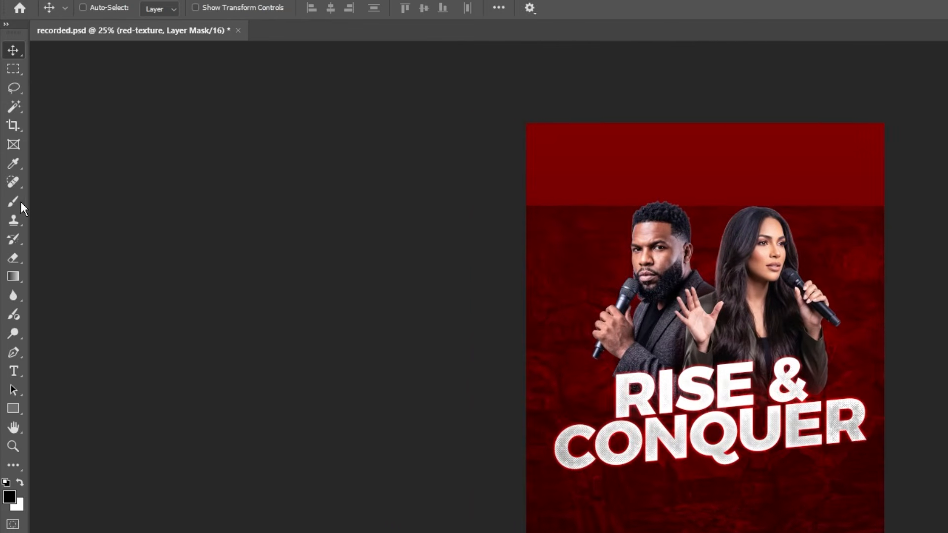
click(20, 202)
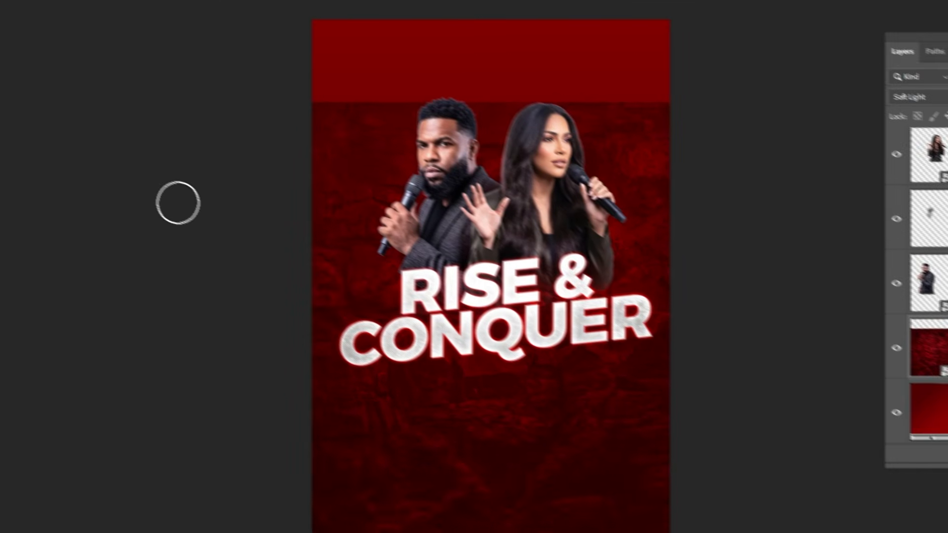
key(bracketright)
key(bracketright)
key(bracketright)
key(bracketright)
key(bracketright)
key(bracketright)
key(bracketright)
key(bracketright)
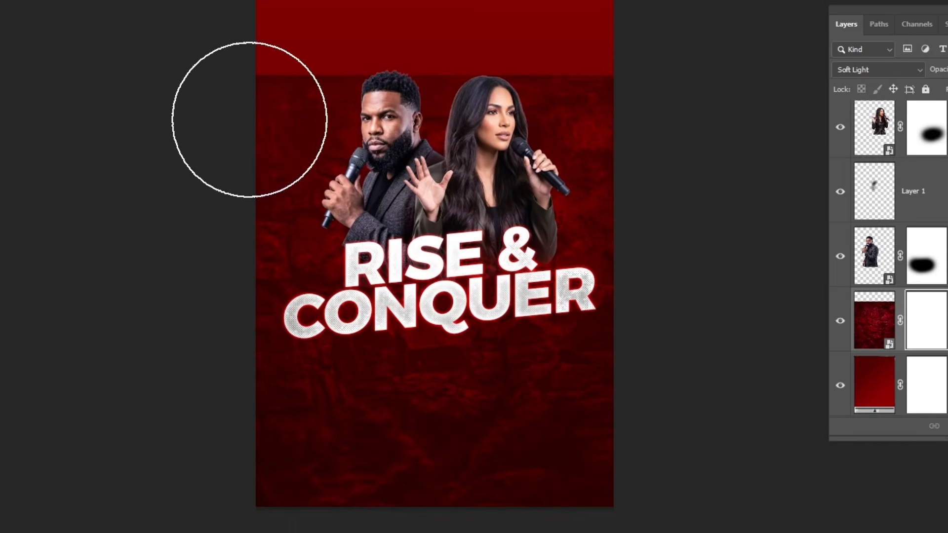
drag(306, 147, 560, 120)
mouse_move(504, 93)
mouse_down()
mouse_move(317, 170)
mouse_move(328, 185)
mouse_move(592, 133)
mouse_move(522, 198)
mouse_move(296, 169)
mouse_move(525, 169)
mouse_move(516, 170)
mouse_up()
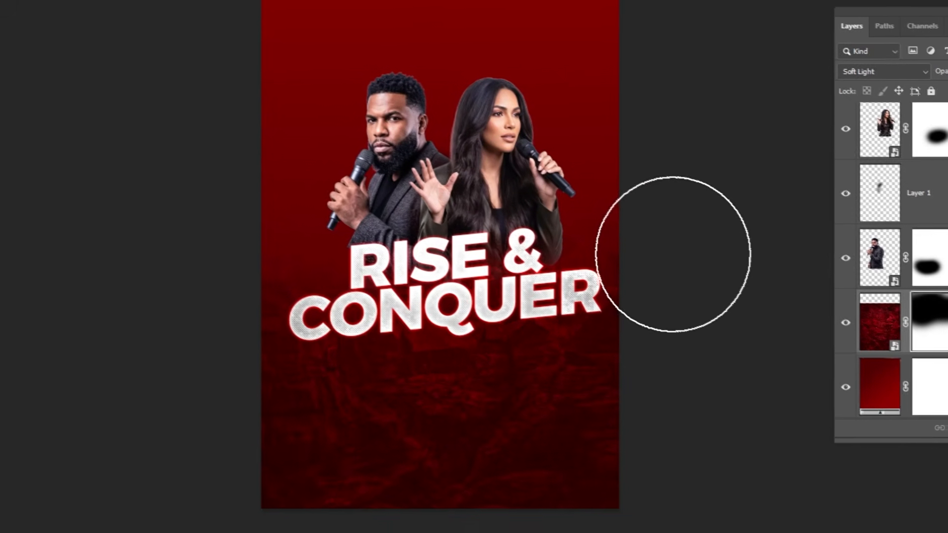
key(v)
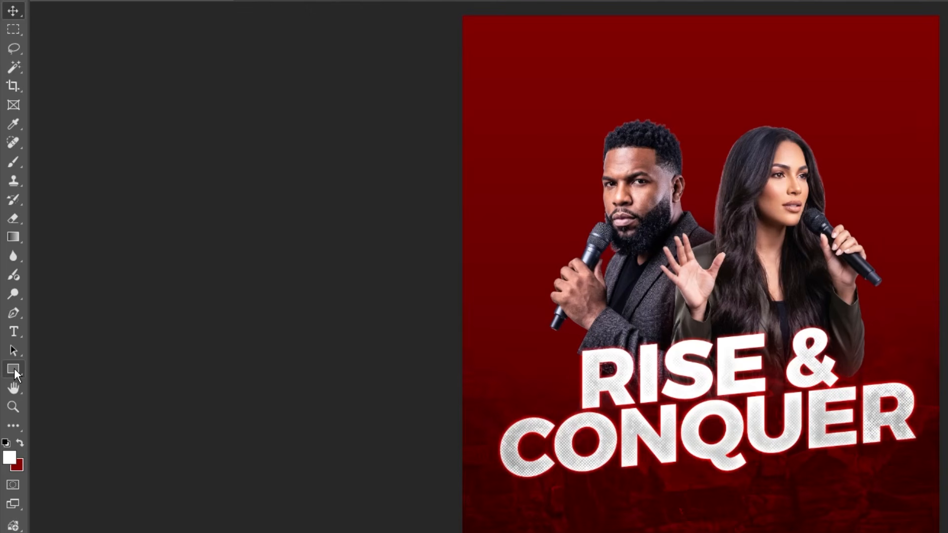
Draw a white rectangle without stroke, about 517 x 1456 px, behind the man from the canvas's upper edge down to the title
click(14, 368)
click(166, 31)
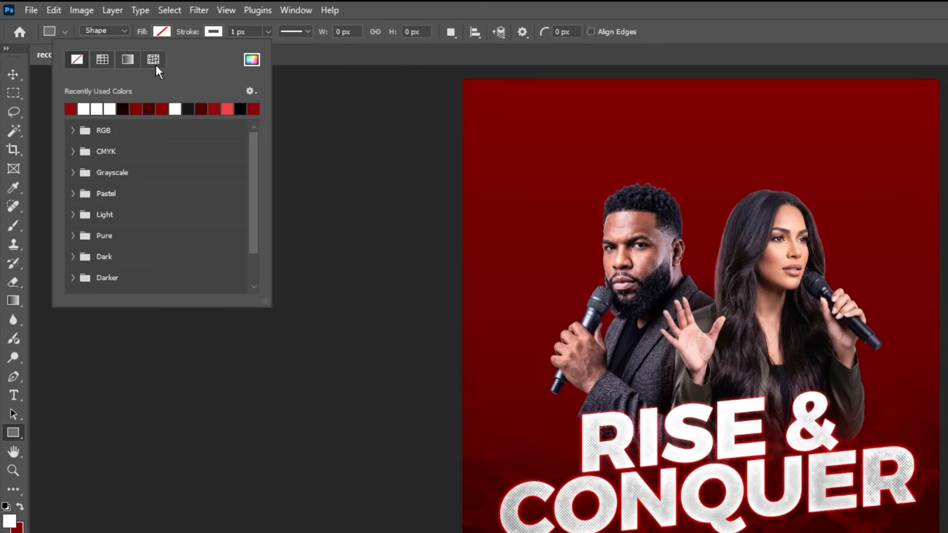
click(252, 60)
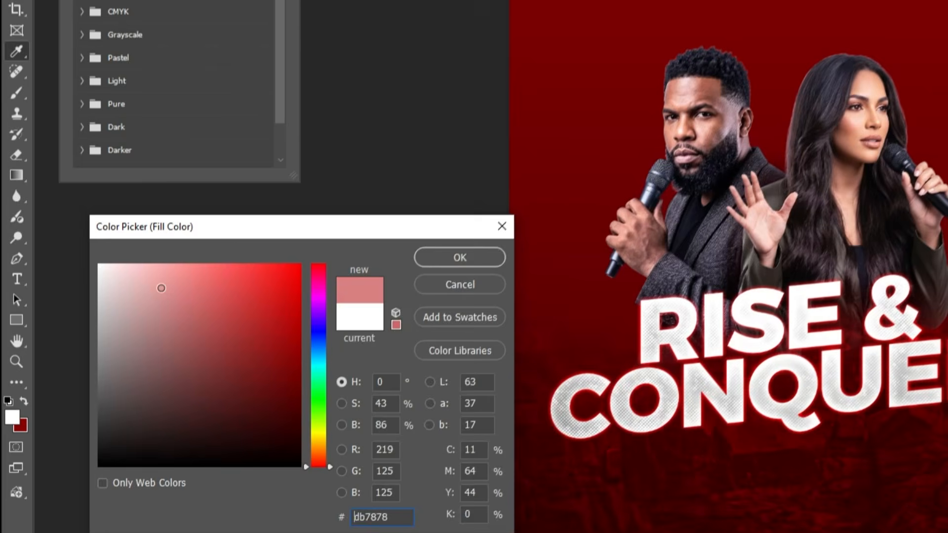
click(472, 254)
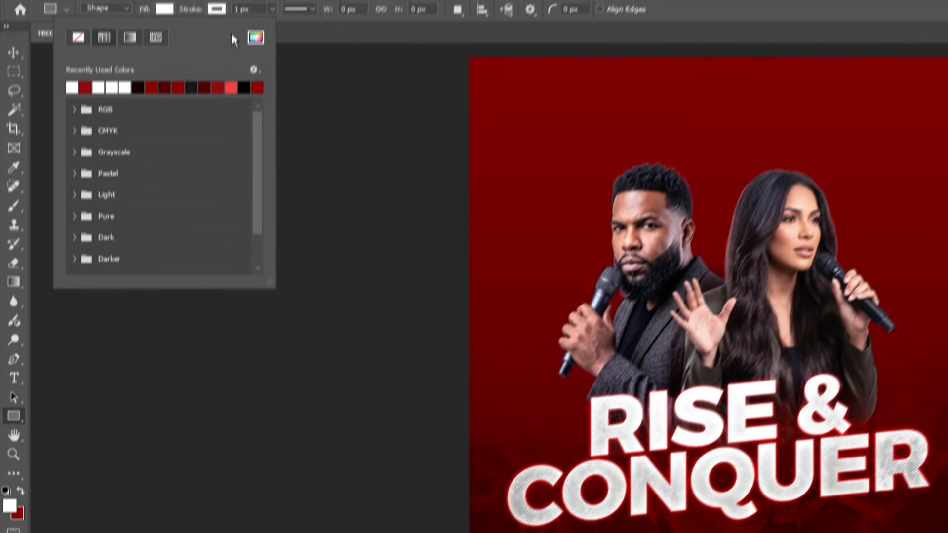
click(214, 32)
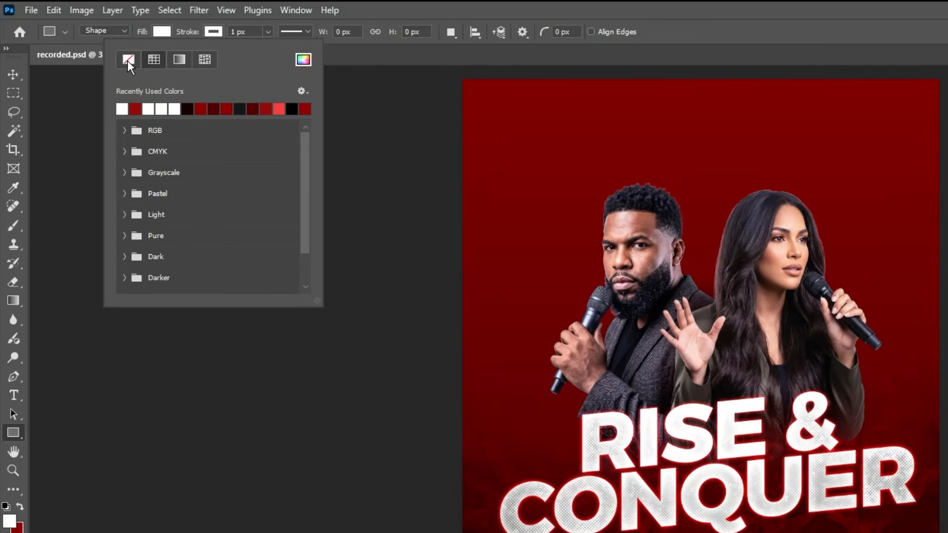
click(217, 32)
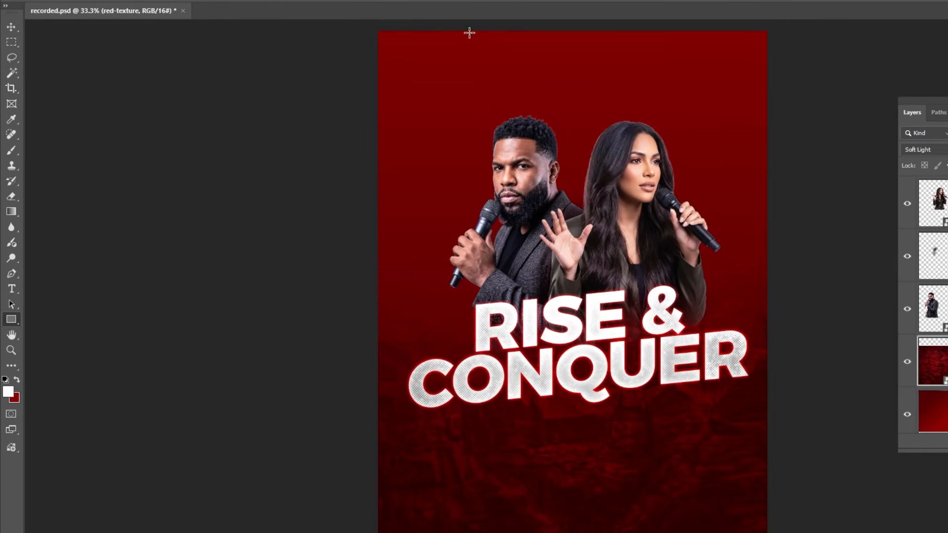
drag(467, 31, 570, 319)
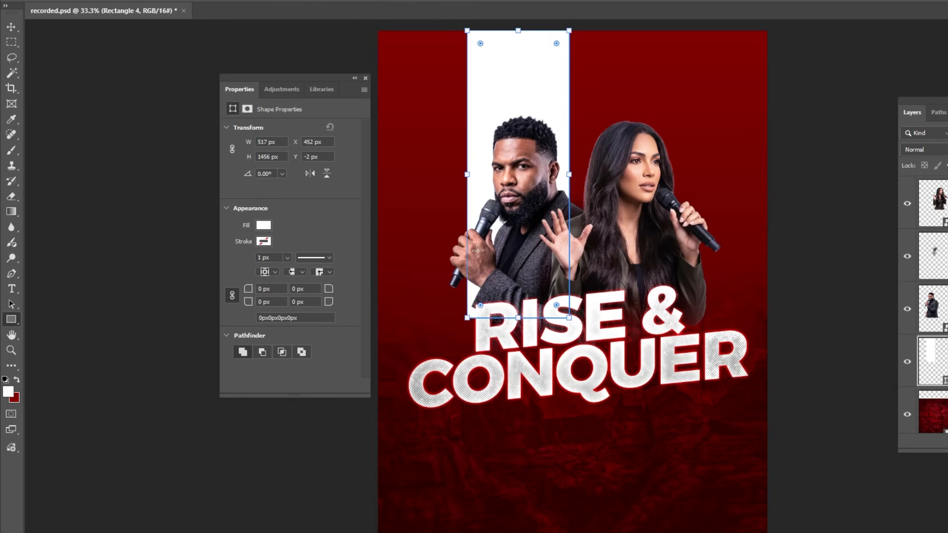
click(365, 78)
Shift the white rectangle slightly to the right behind the man and narrow it slightly from its right side with Free Transform
click(10, 27)
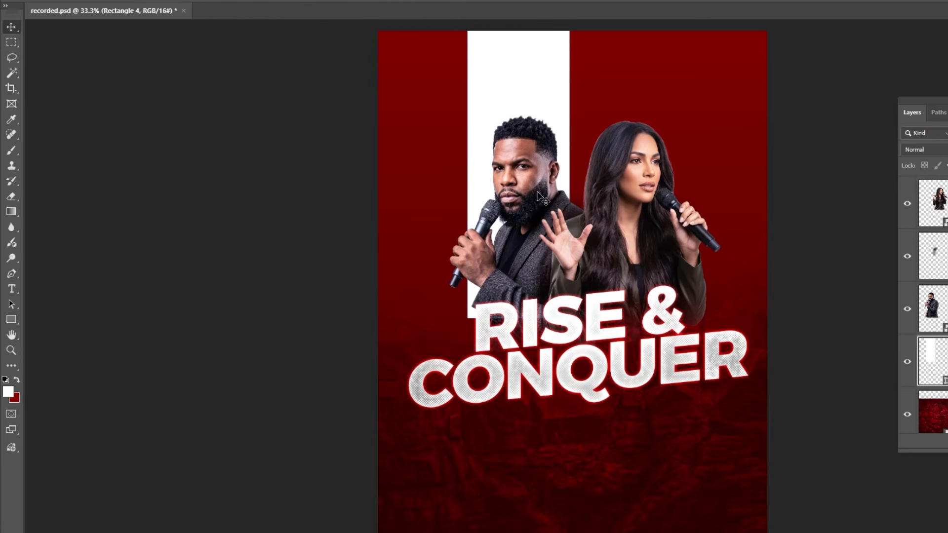
drag(537, 192, 546, 194)
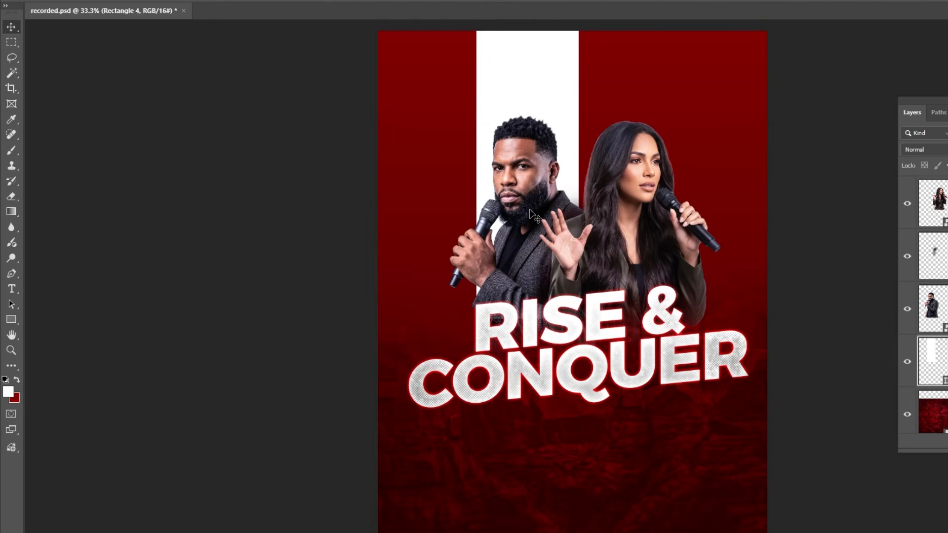
key(ctrl+t)
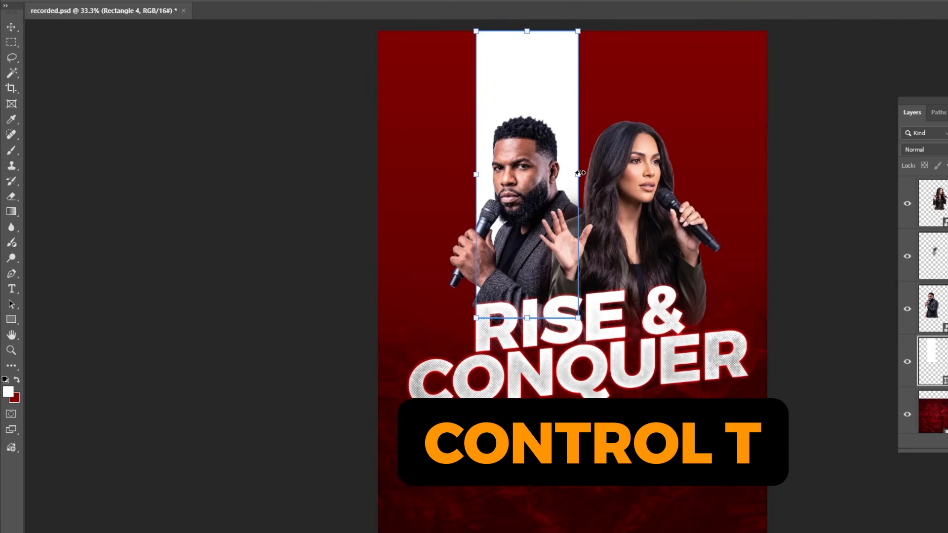
drag(578, 173, 572, 174)
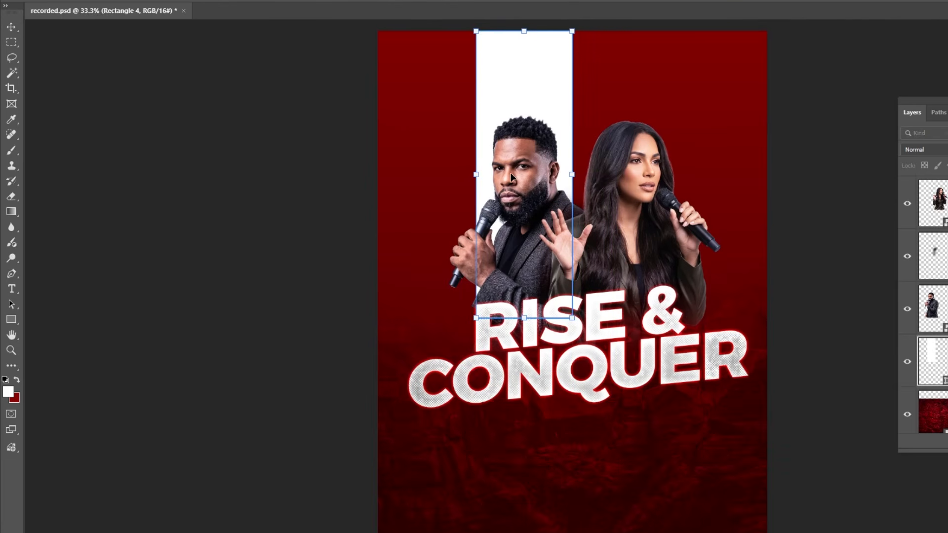
key(Return)
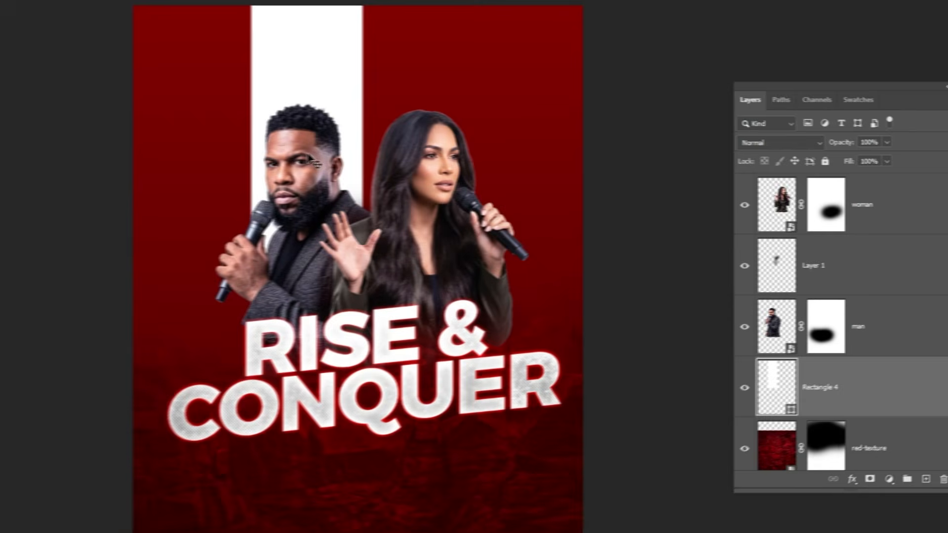
Move the woman cut-out slightly to the right, away from the man, and select Layer 1
right_click(404, 184)
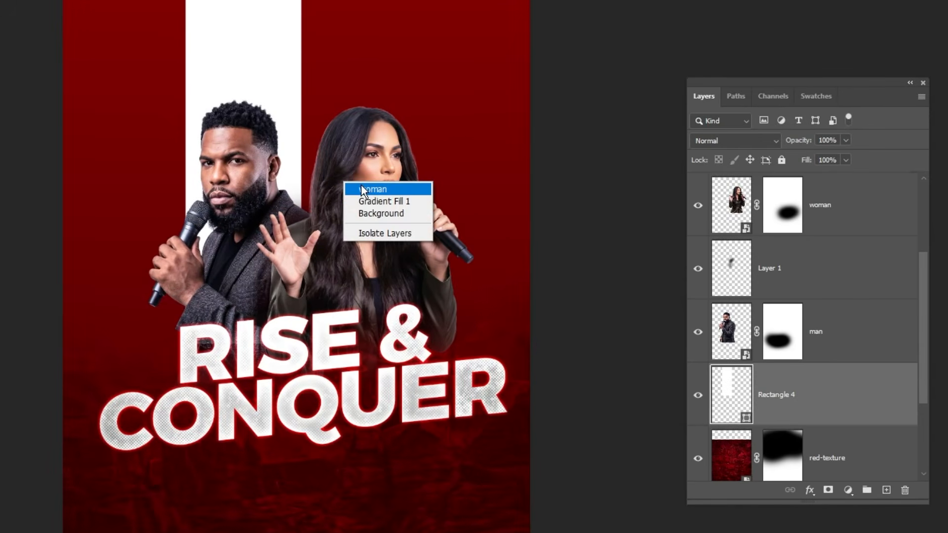
click(362, 189)
drag(368, 181, 377, 180)
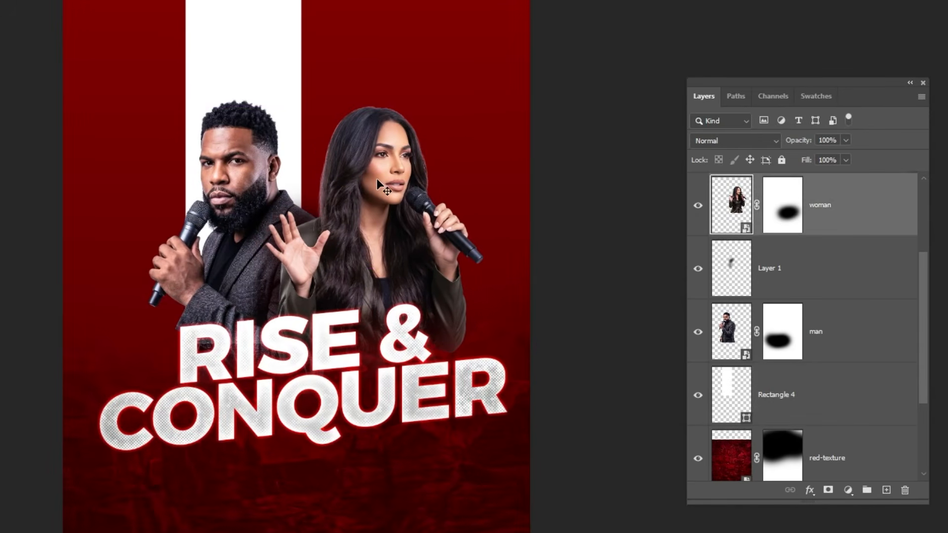
click(817, 281)
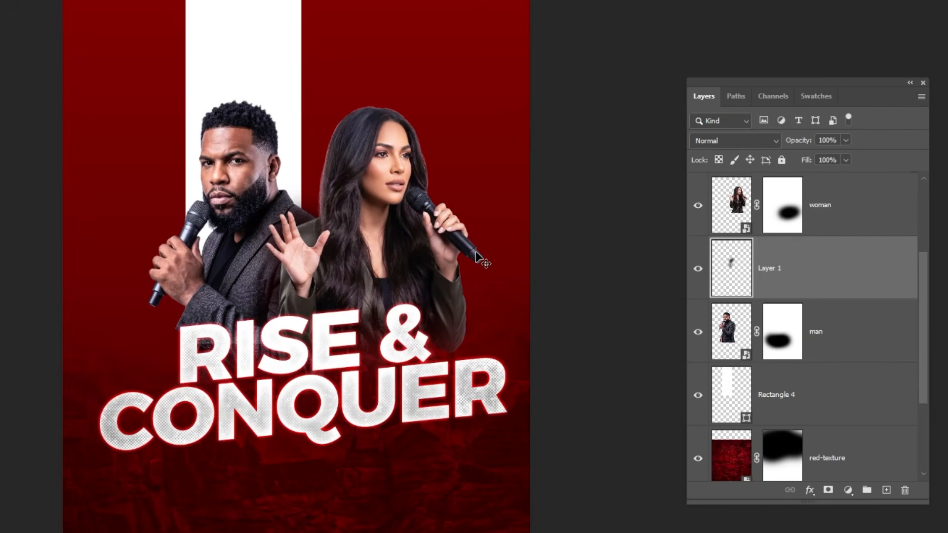
Duplicate the Rectangle 4 stripe and place the copy to its right behind the woman, leaving a narrow red gap between them
right_click(231, 61)
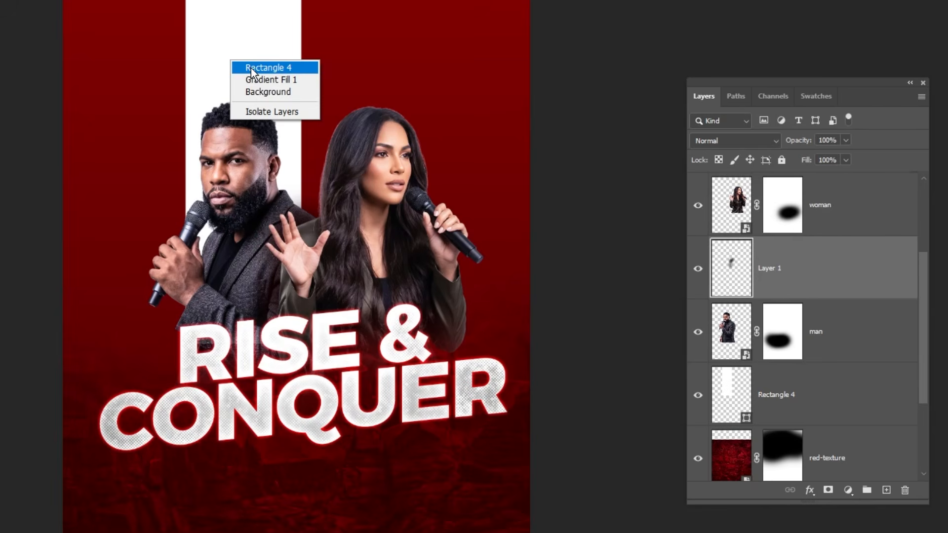
click(251, 69)
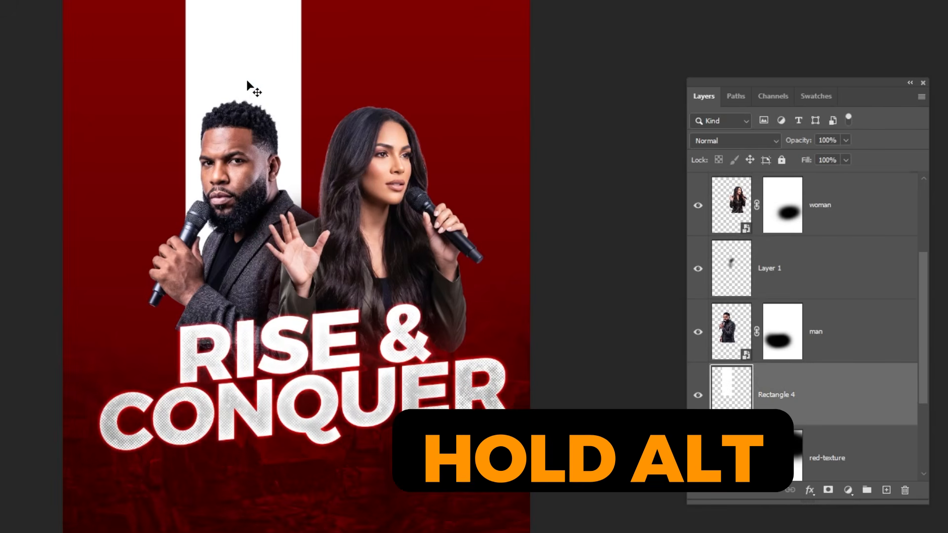
drag(249, 82, 402, 93)
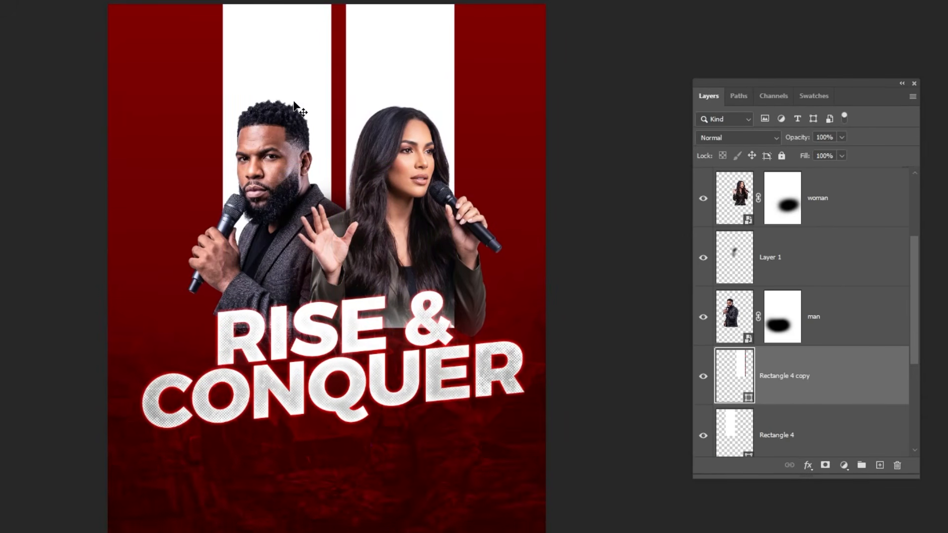
Mask Rectangle 4 and paint black with a smaller soft brush to hide the white between the man's microphone and chest
right_click(294, 82)
click(307, 90)
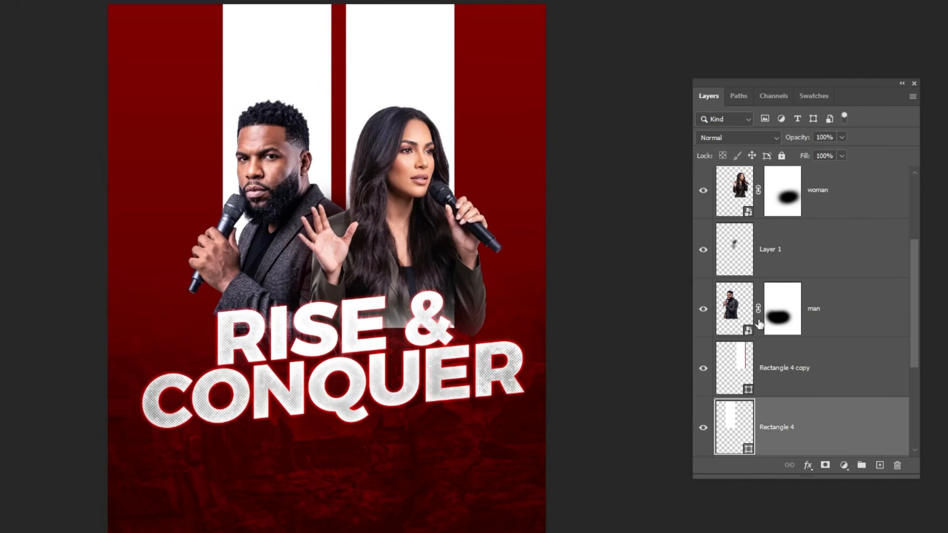
click(825, 466)
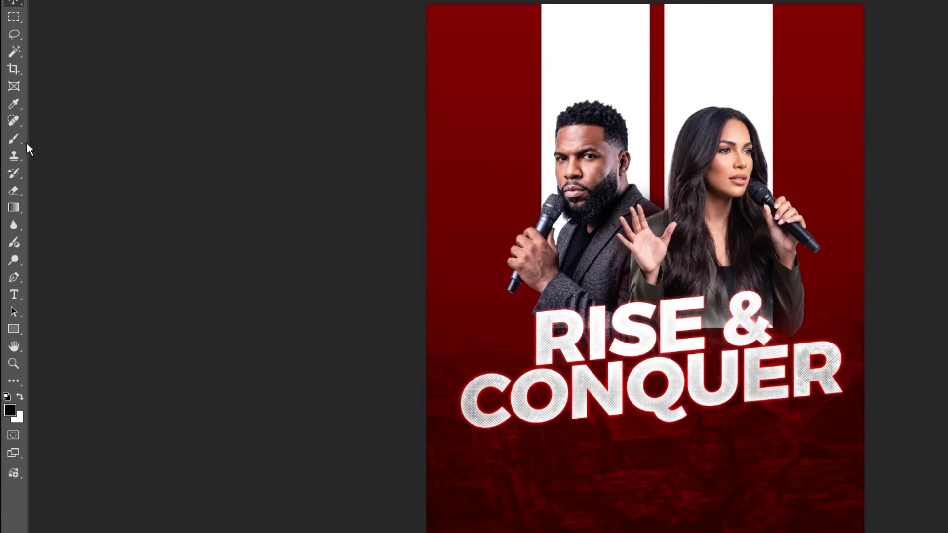
click(14, 138)
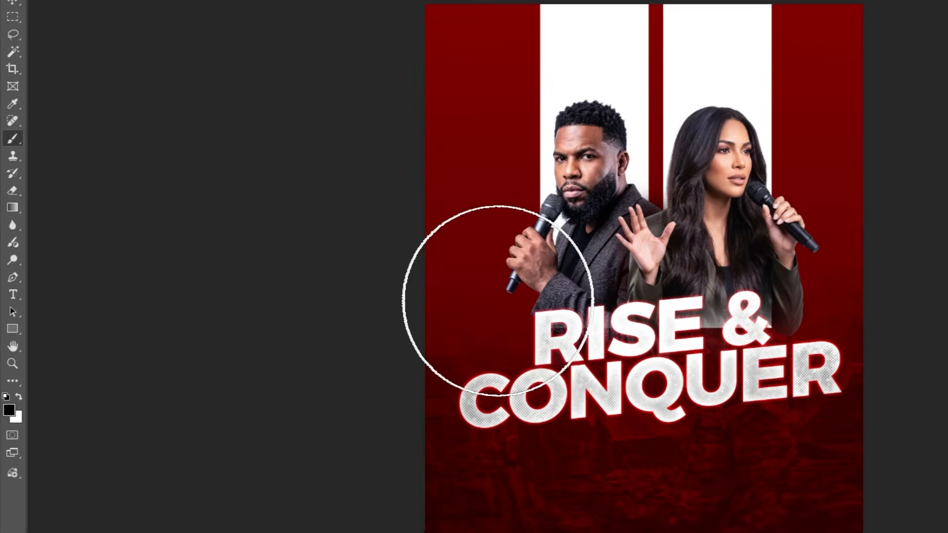
key(bracketleft)
key(bracketleft)
key(bracketleft)
key(bracketleft)
key(bracketleft)
key(bracketleft)
key(bracketleft)
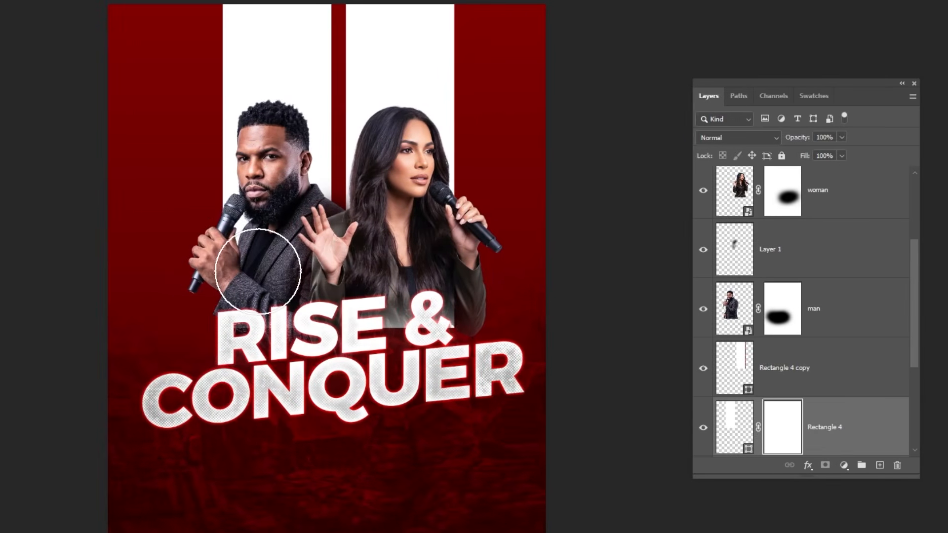
drag(347, 238, 421, 224)
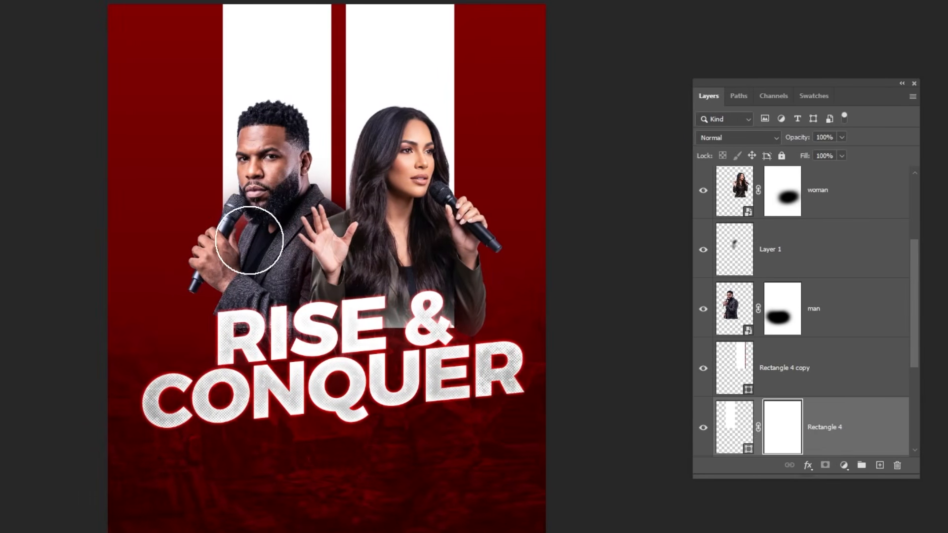
drag(265, 265, 269, 269)
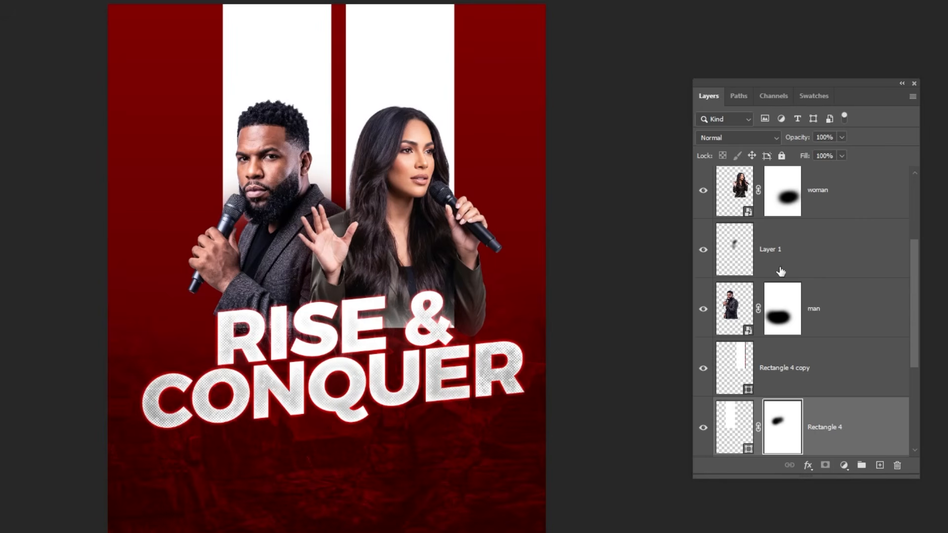
Mask Rectangle 4 copy and paint black to hide its white behind the woman's torso and around the ampersand
click(833, 380)
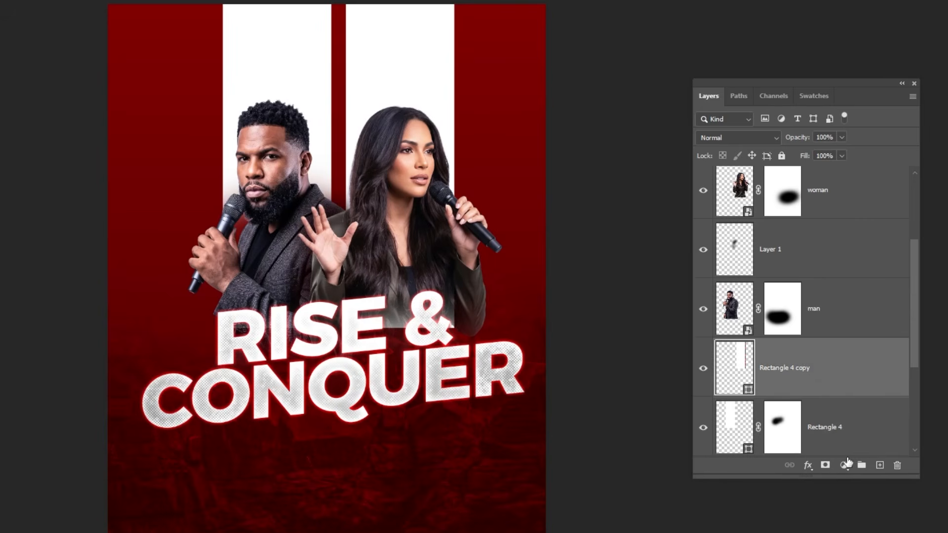
click(825, 465)
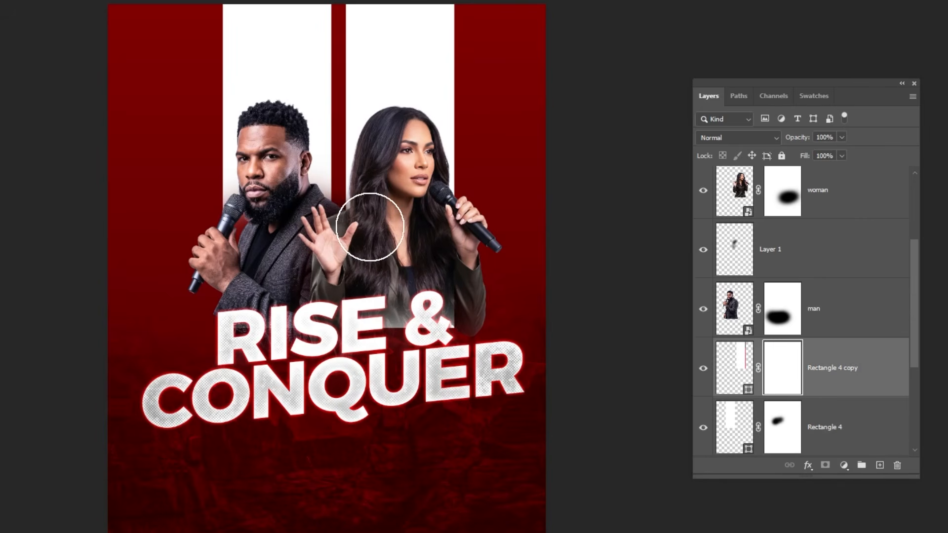
mouse_move(360, 217)
mouse_down()
mouse_move(351, 236)
mouse_move(375, 232)
mouse_up()
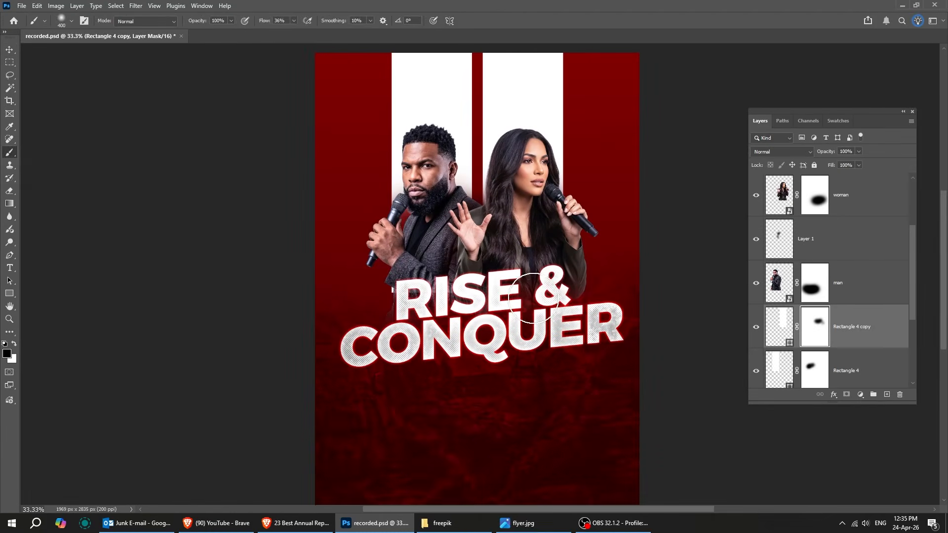
key(v)
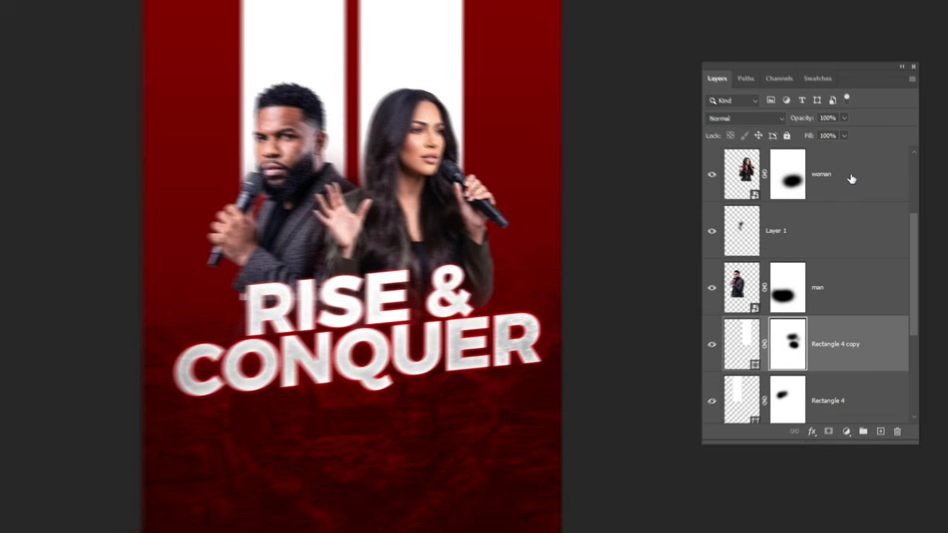
Duplicate the woman layer, move the copy up and to the right, and delete the copy's layer mask
click(853, 198)
drag(838, 169, 875, 450)
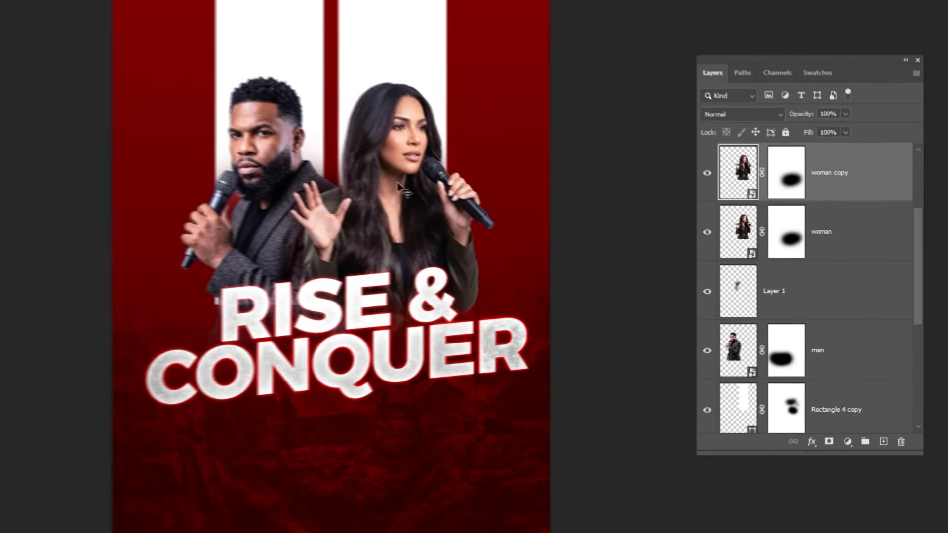
drag(334, 157, 429, 127)
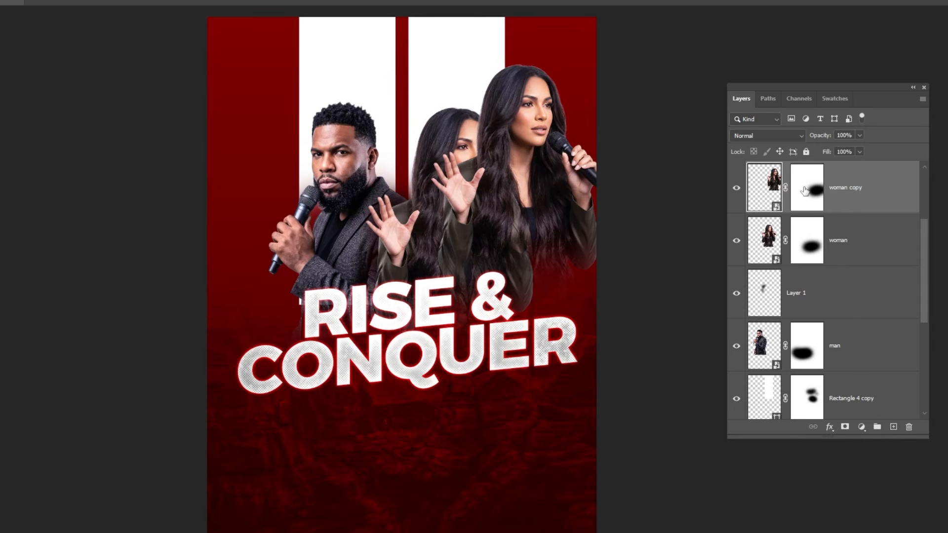
click(910, 427)
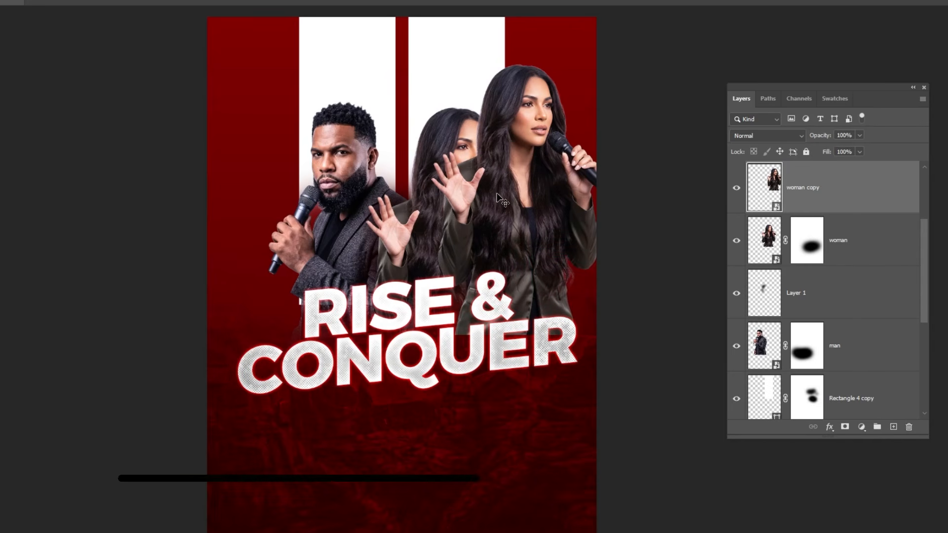
Flip the woman copy horizontally and move it up and right against the flyer's right edge
key(ctrl+t)
right_click(502, 214)
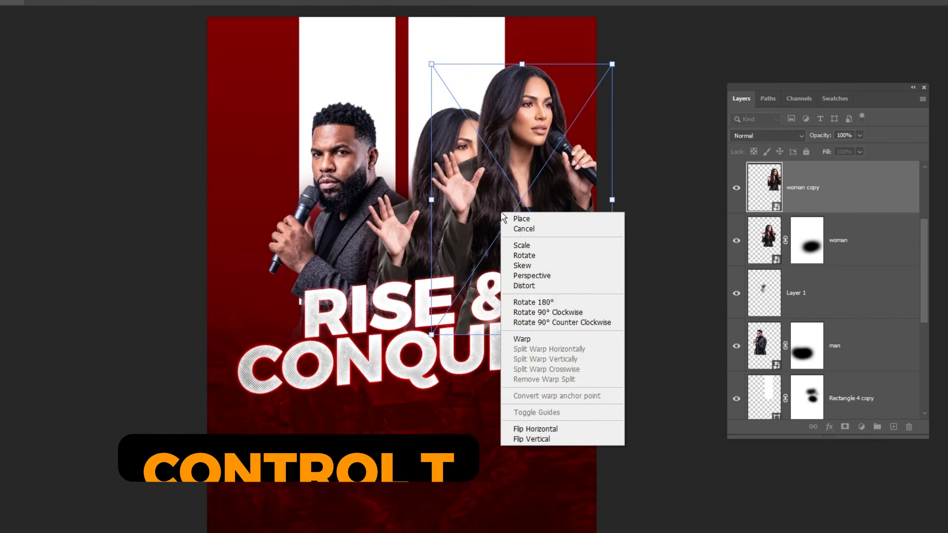
click(541, 430)
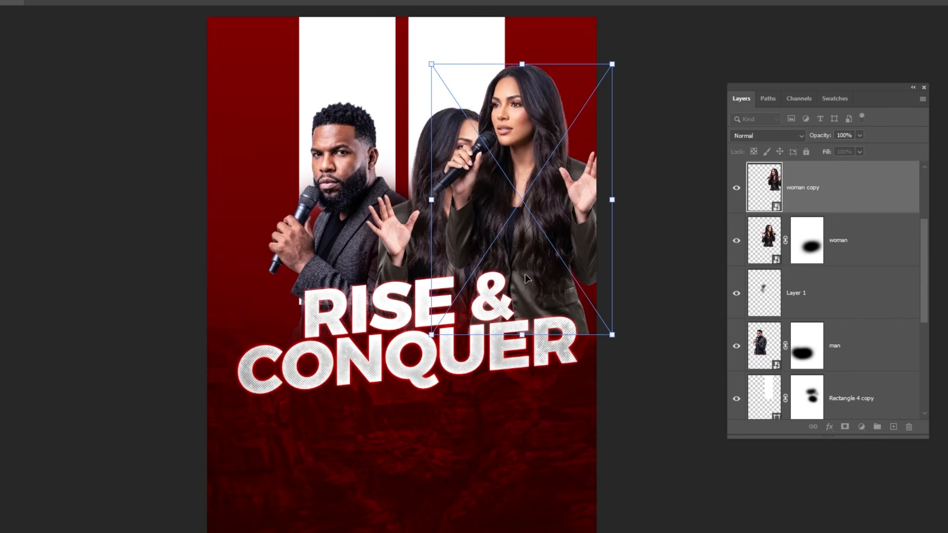
key(Return)
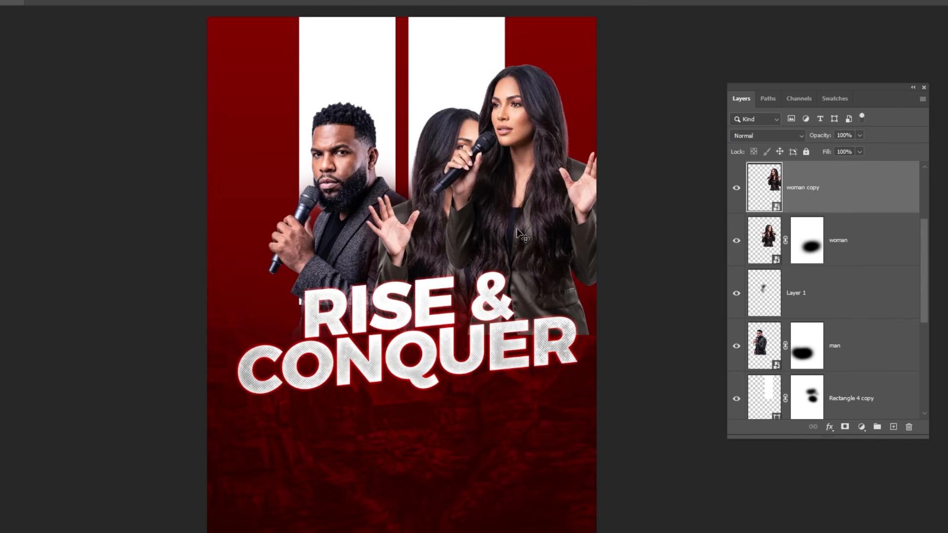
drag(516, 229, 546, 209)
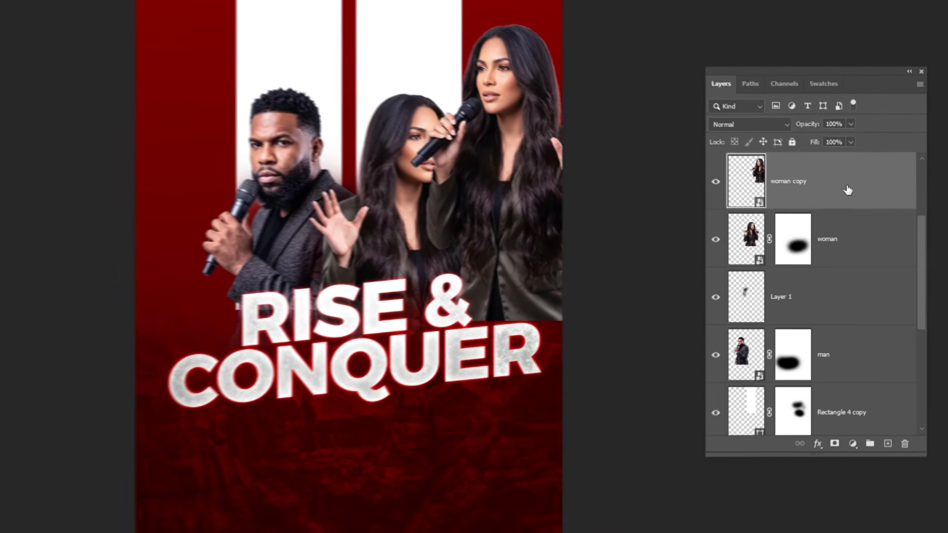
Move the woman copy layer below Rectangle 4, directly above red-texture, and set its blend mode to Soft Light
drag(862, 195, 853, 423)
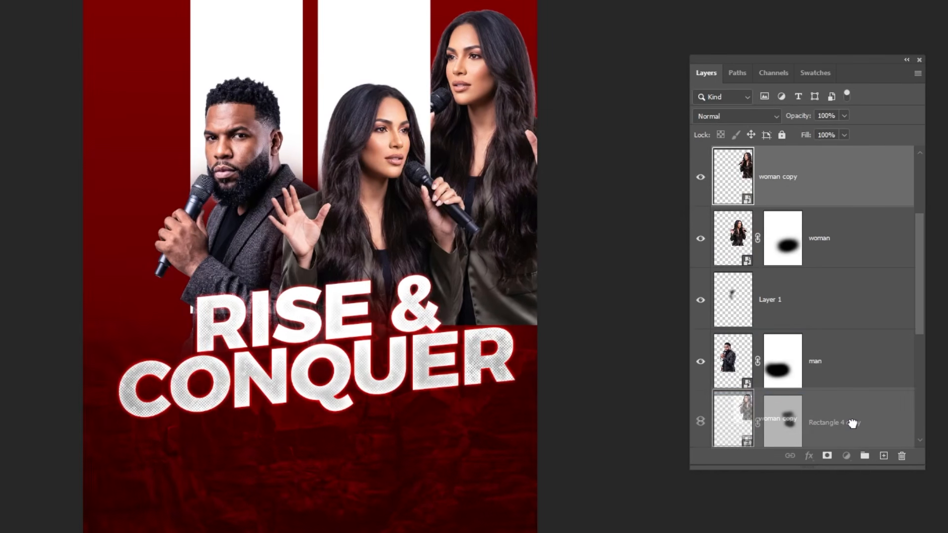
scroll(859, 393, down, 5)
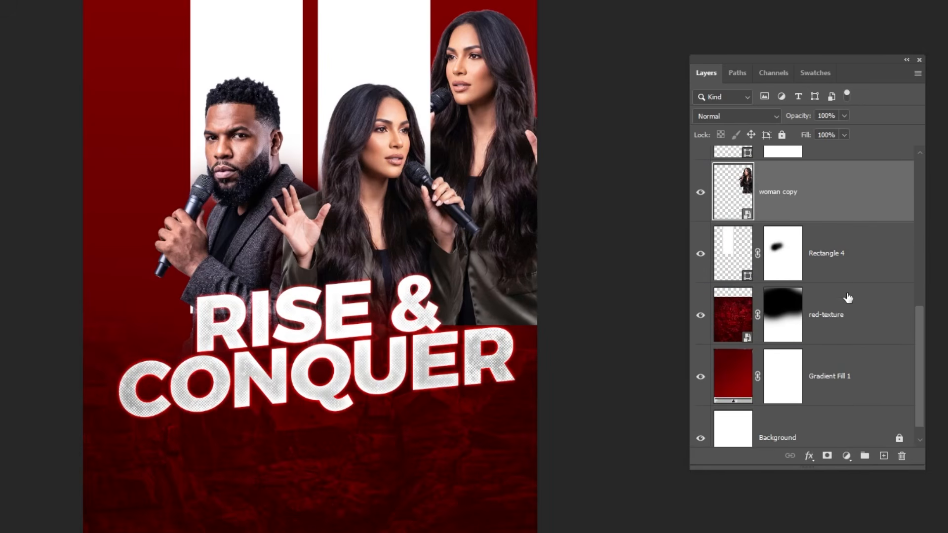
drag(835, 198, 835, 290)
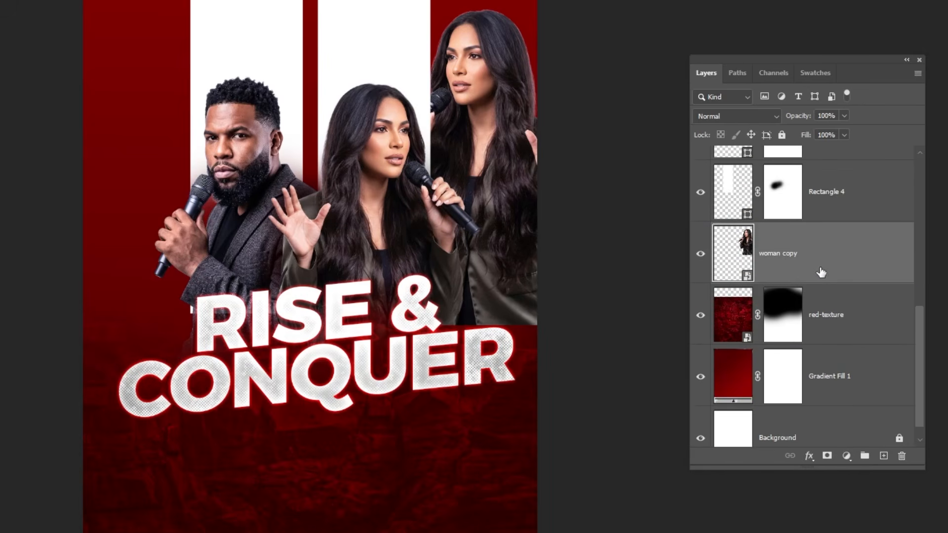
click(740, 116)
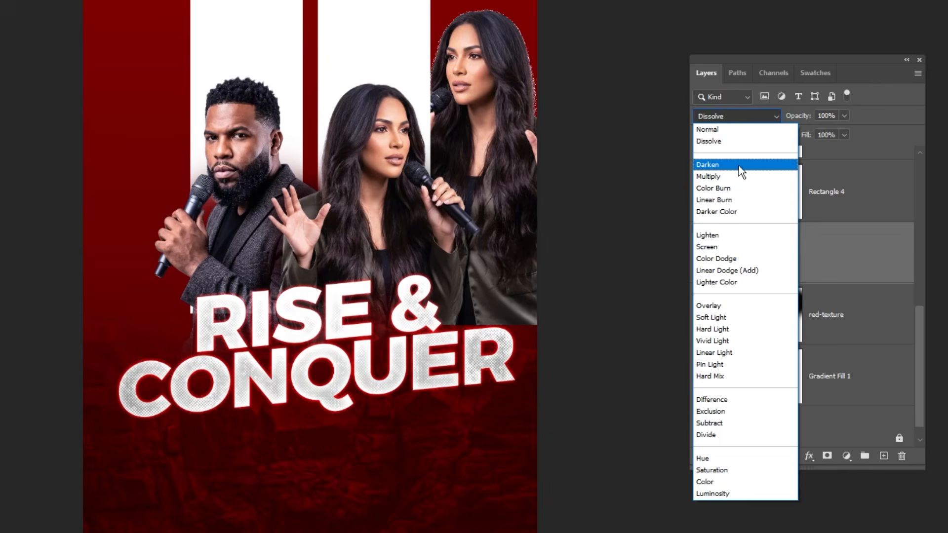
click(730, 319)
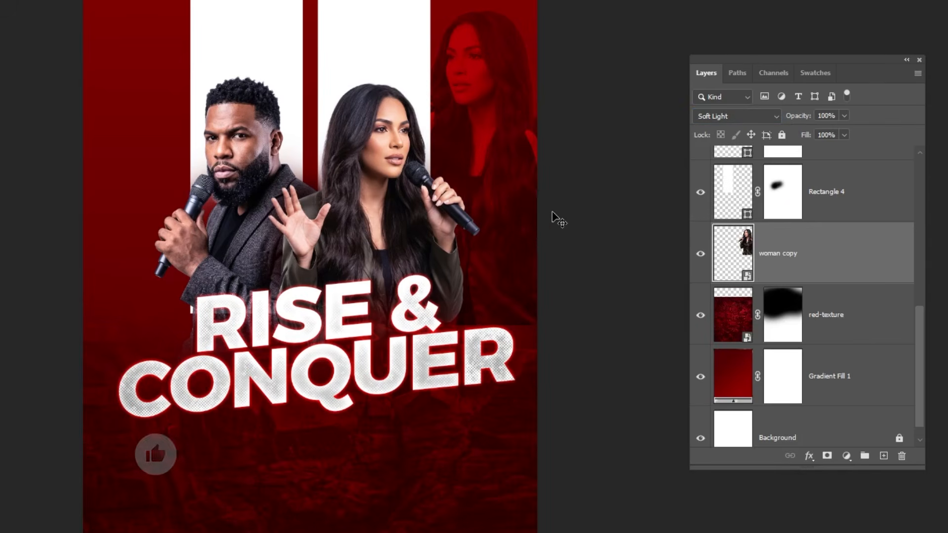
Enlarge and reposition the faded woman copy, and mask out its lower part above the title's right end with black
key(ctrl+t)
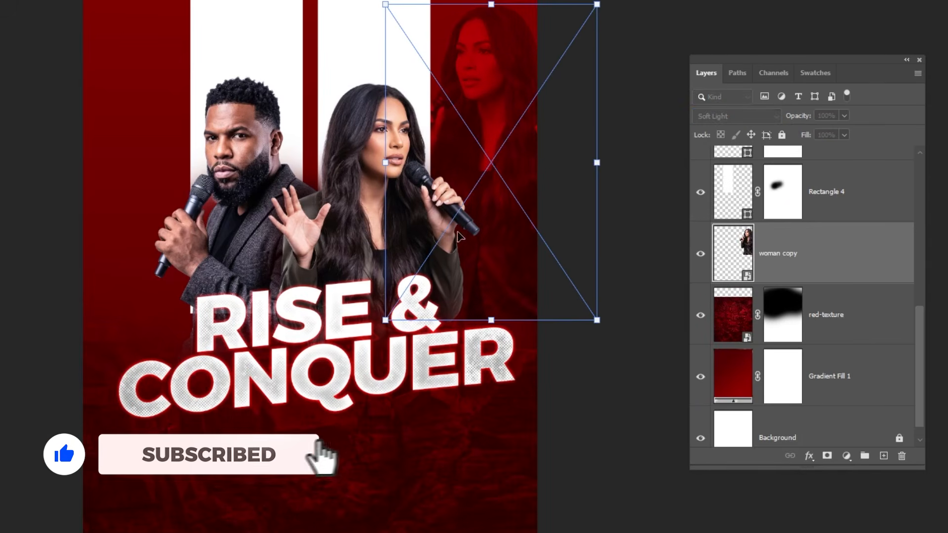
drag(386, 321, 363, 354)
drag(497, 210, 511, 215)
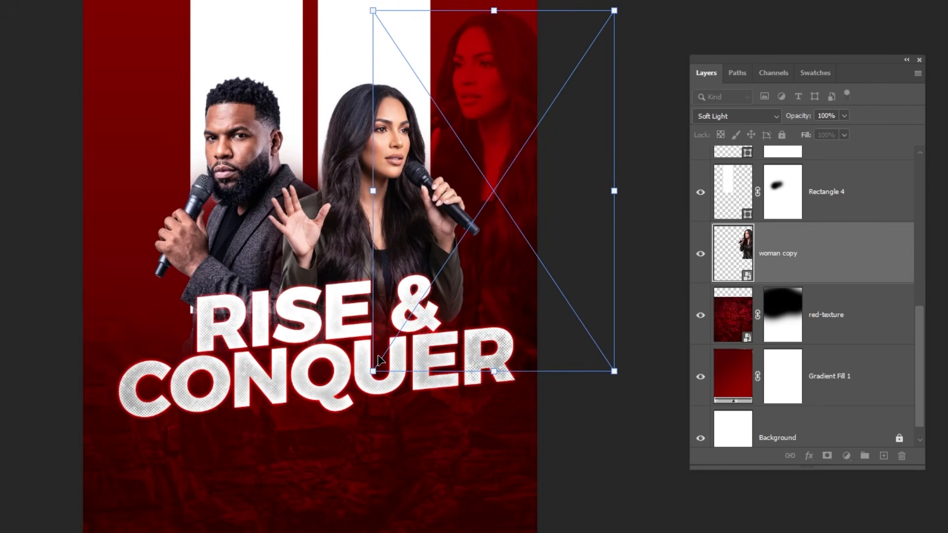
key(Return)
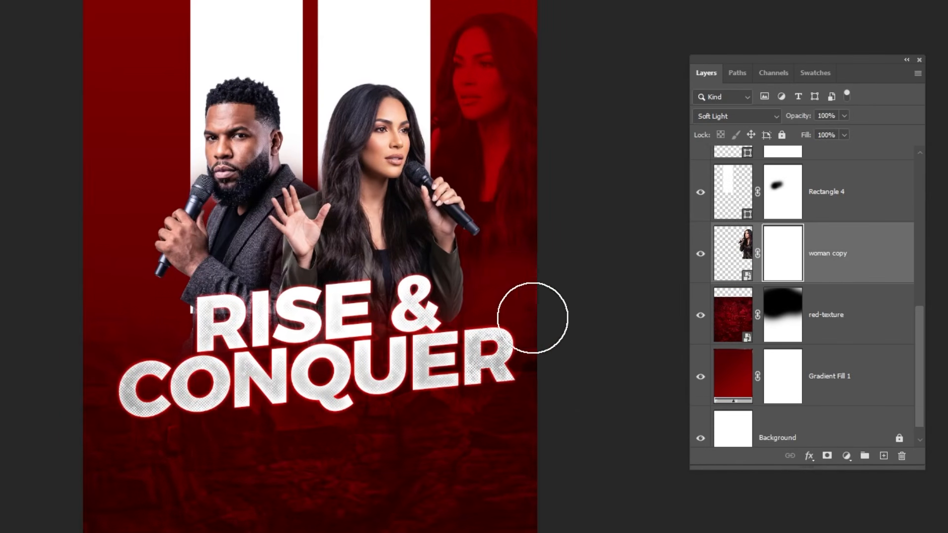
drag(533, 318, 505, 328)
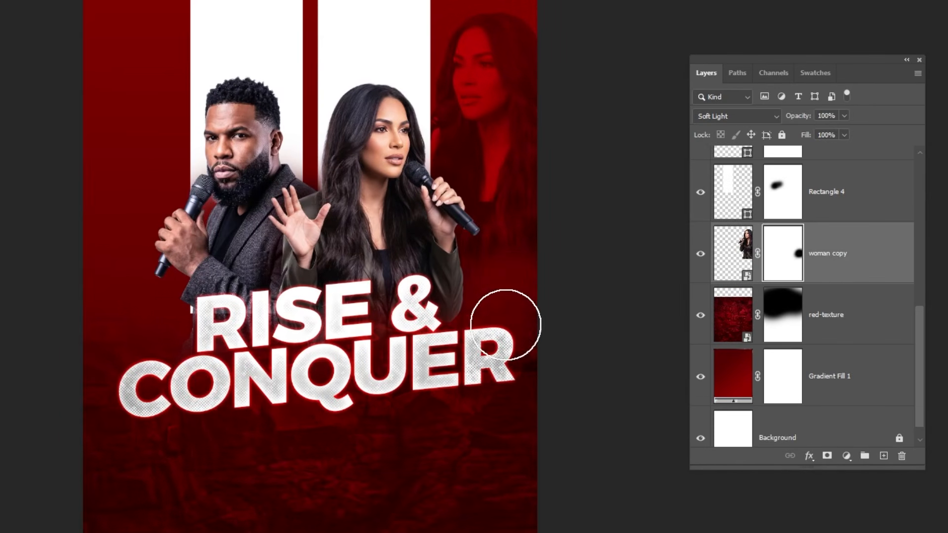
key(v)
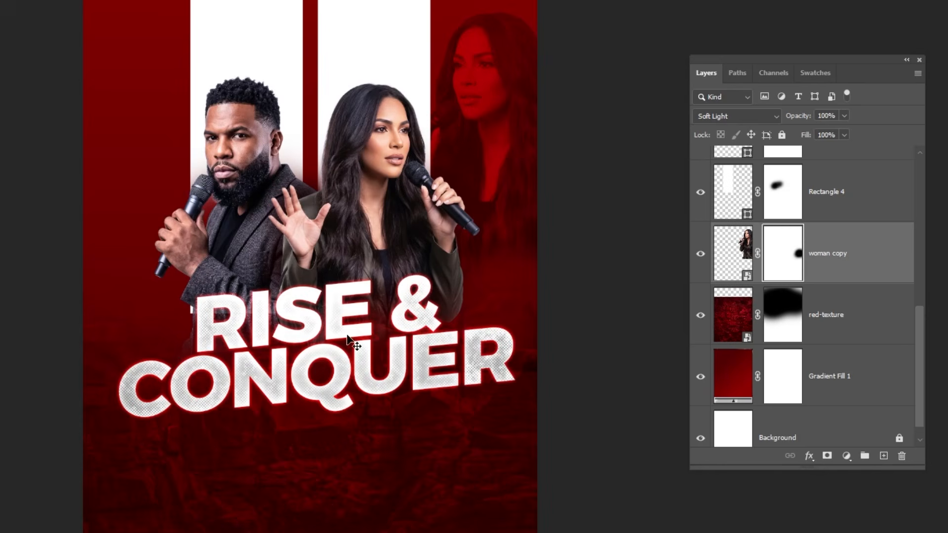
Duplicate the man layer and delete the copy's layer mask
right_click(229, 168)
click(252, 173)
drag(841, 199, 884, 456)
click(783, 177)
key(Delete)
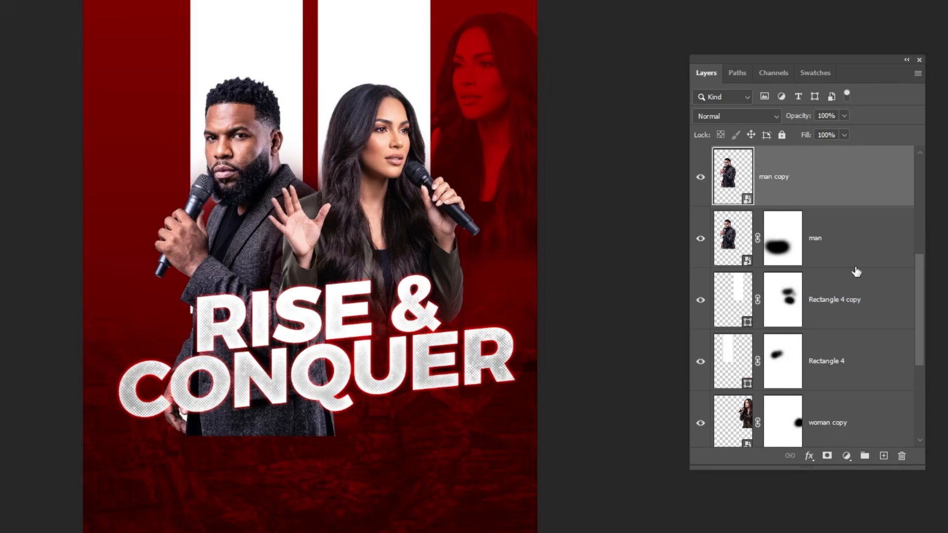
Move the man copy to the flyer's upper-left edge and flip it horizontally
drag(379, 228, 288, 198)
key(ctrl+t)
right_click(149, 184)
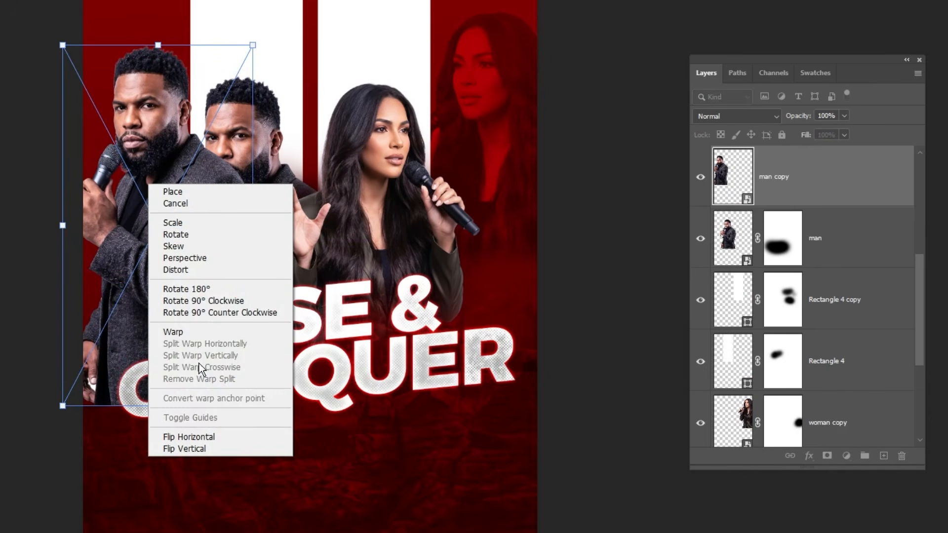
click(188, 437)
drag(250, 54, 245, 1)
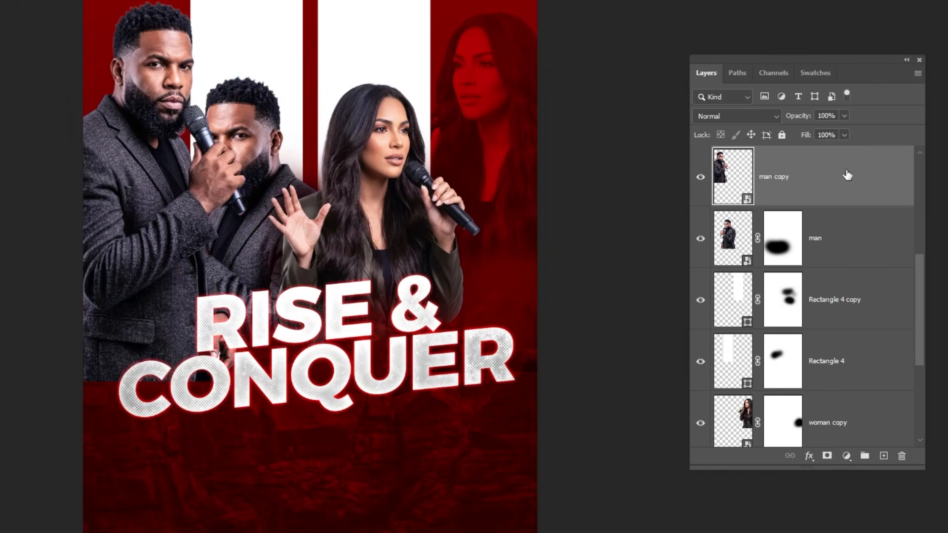
Move the man copy layer between woman copy and red-texture, and set its blend mode to Soft Light
drag(848, 177, 838, 284)
click(736, 116)
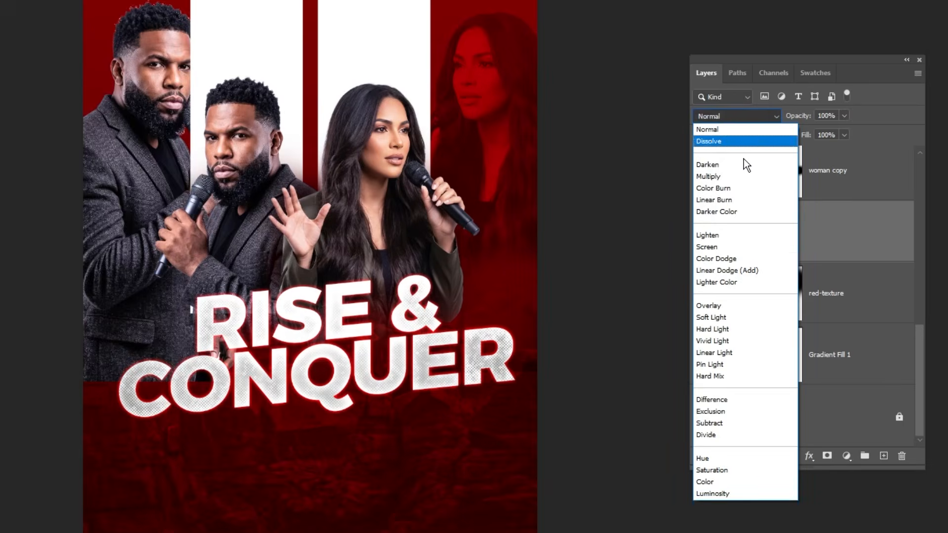
click(721, 319)
Shift the faded man copy further left so it sits in the red area beside the first white stripe
drag(269, 213, 230, 204)
key(ctrl+t)
key(Return)
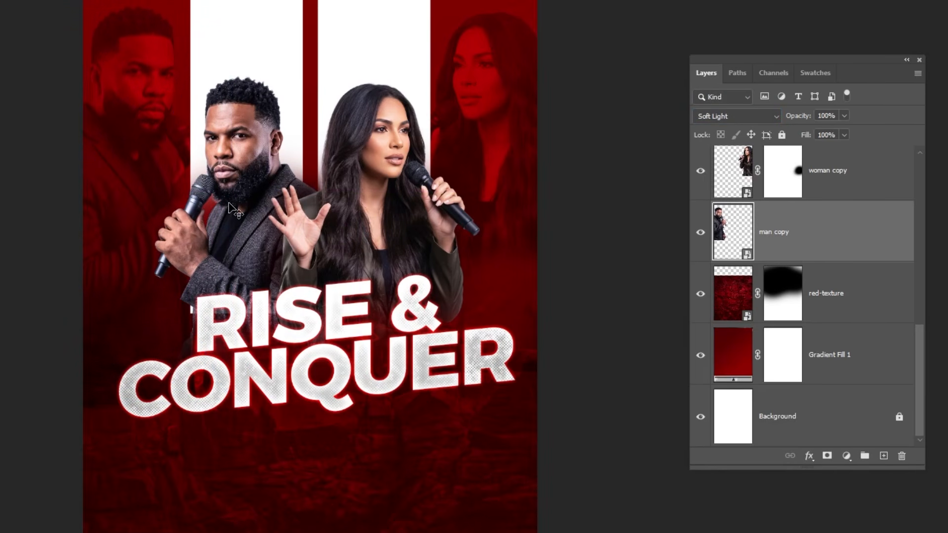
Mask the man copy and paint black over its lower part, then extend the black on the woman copy's mask
click(827, 456)
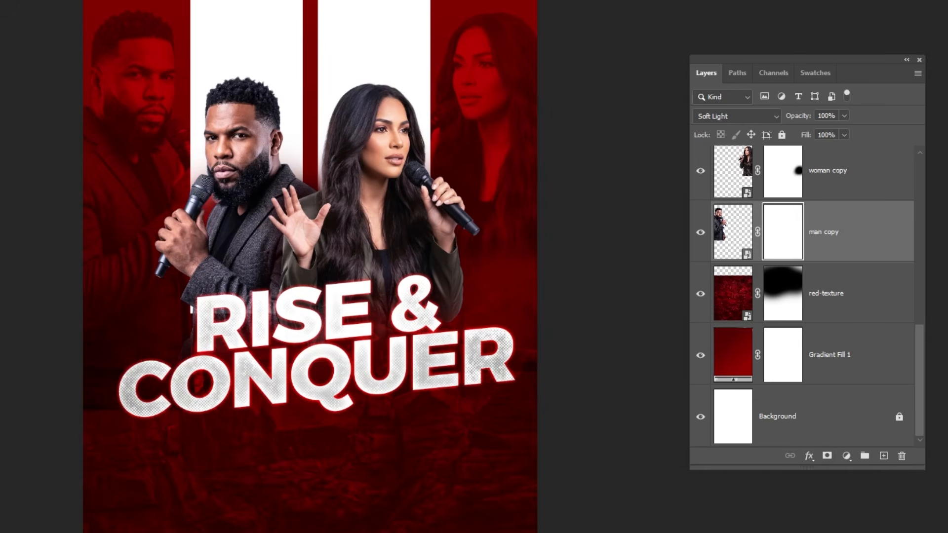
drag(168, 326, 186, 291)
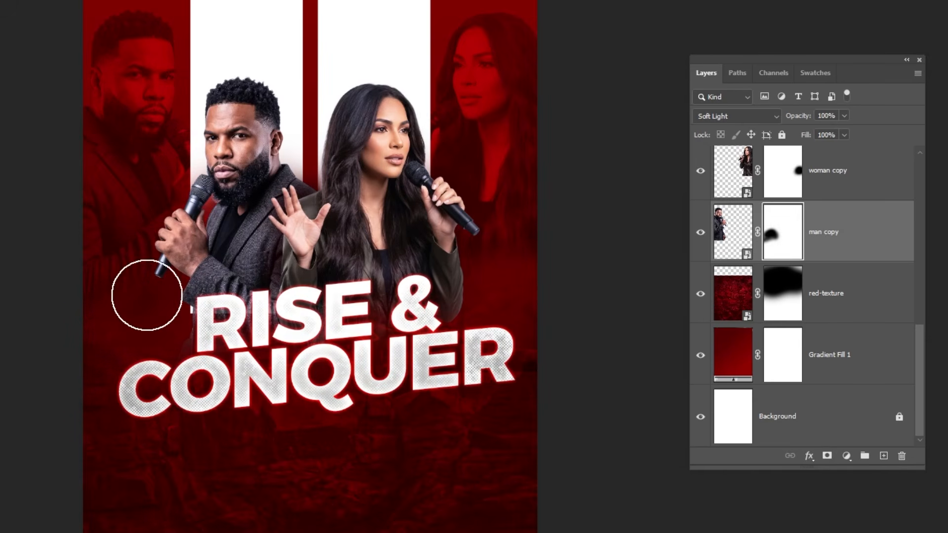
drag(147, 296, 142, 290)
click(785, 176)
mouse_move(489, 269)
mouse_down()
mouse_move(516, 256)
mouse_move(500, 266)
mouse_up()
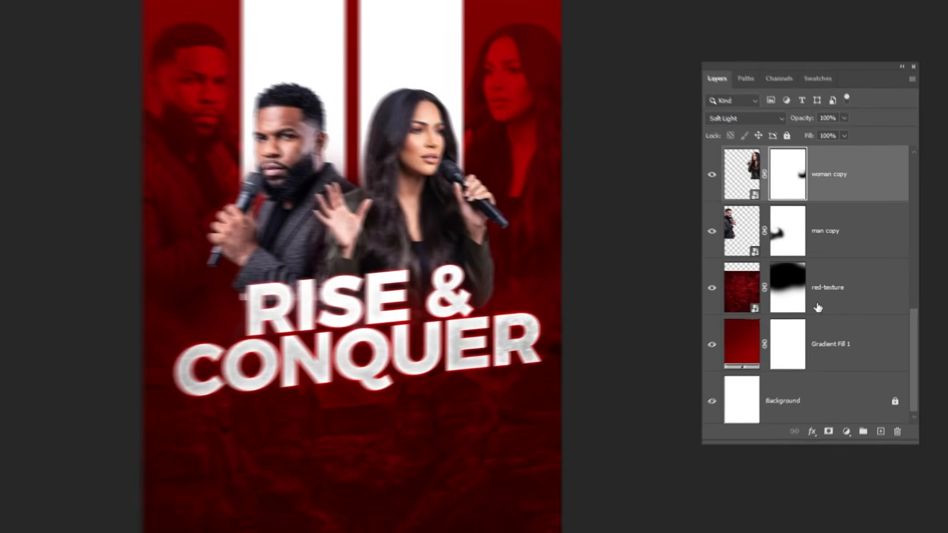
Add an empty layer above red-texture and set the foreground colour to the brighter red #ba0205
click(859, 286)
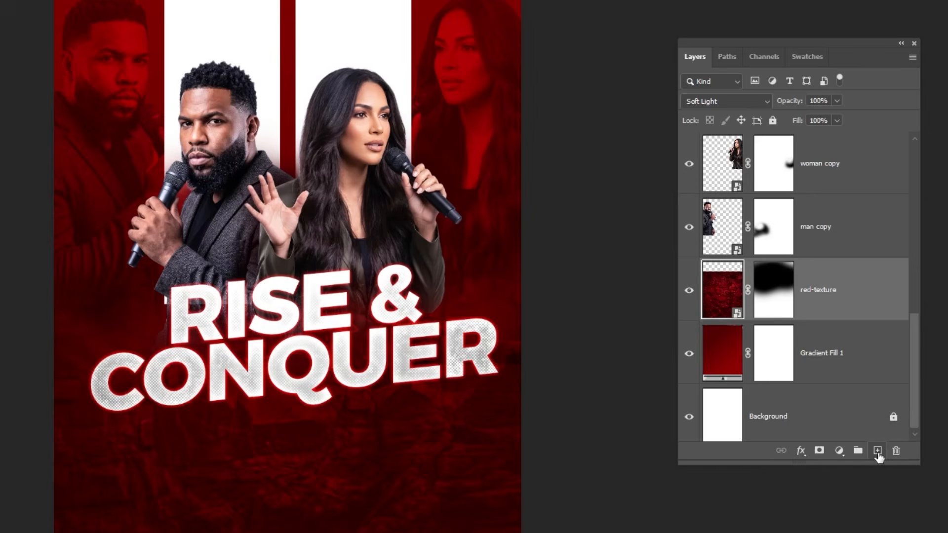
click(878, 450)
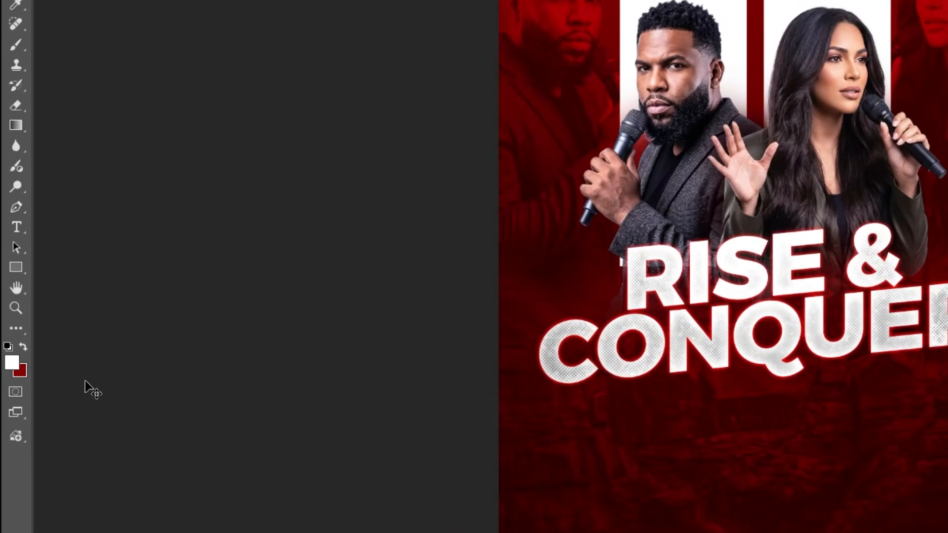
click(22, 345)
click(12, 363)
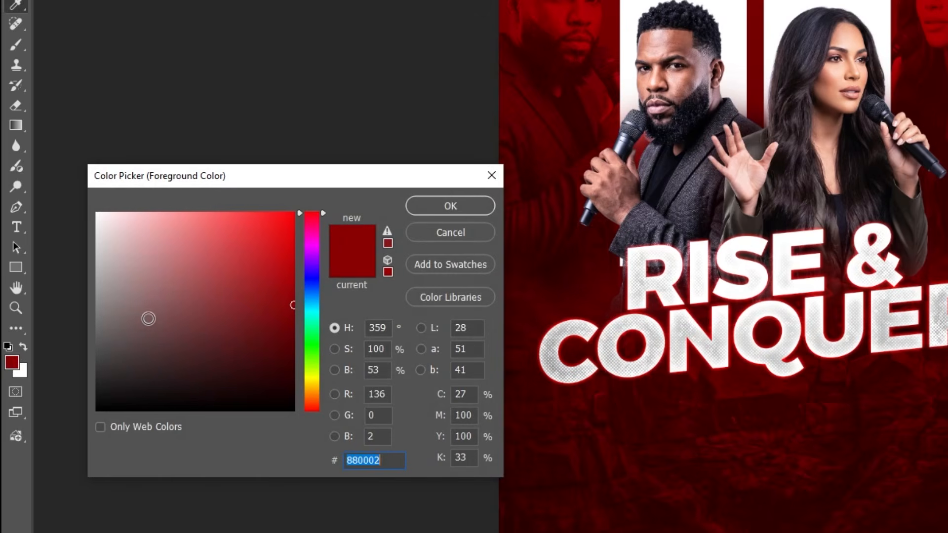
drag(293, 304, 293, 284)
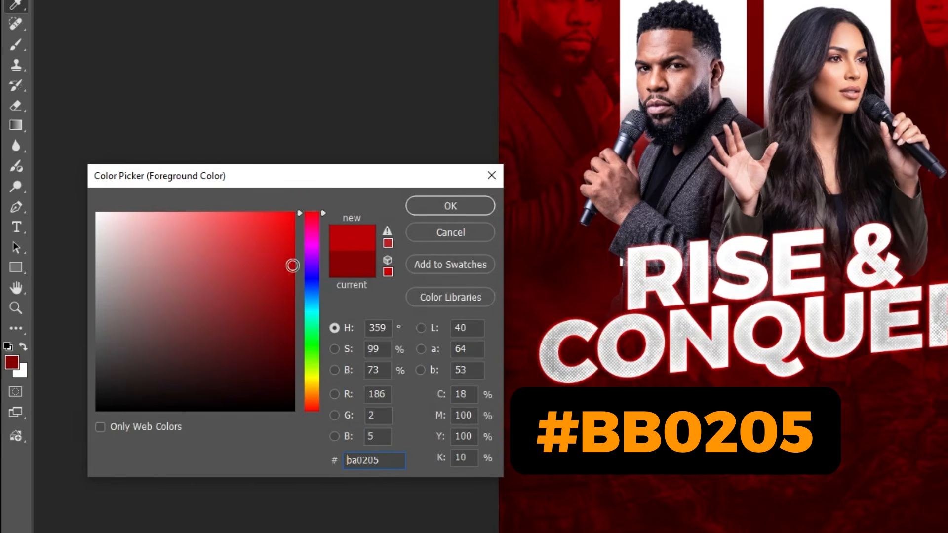
click(420, 204)
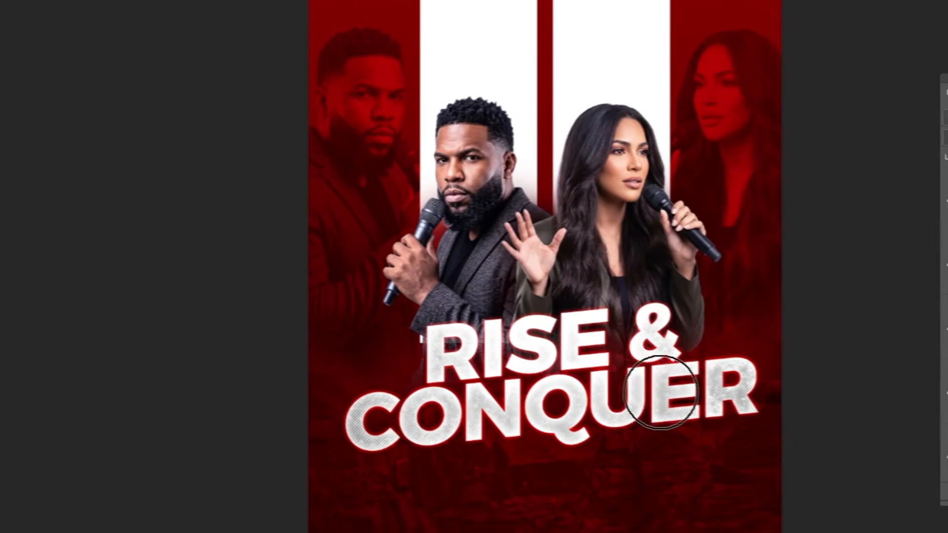
Paint red glows on the new layer at both ends of the title with a large 900-pixel soft brush, and compare the layer on and off
key(bracketright)
key(bracketright)
key(bracketright)
key(bracketright)
click(758, 373)
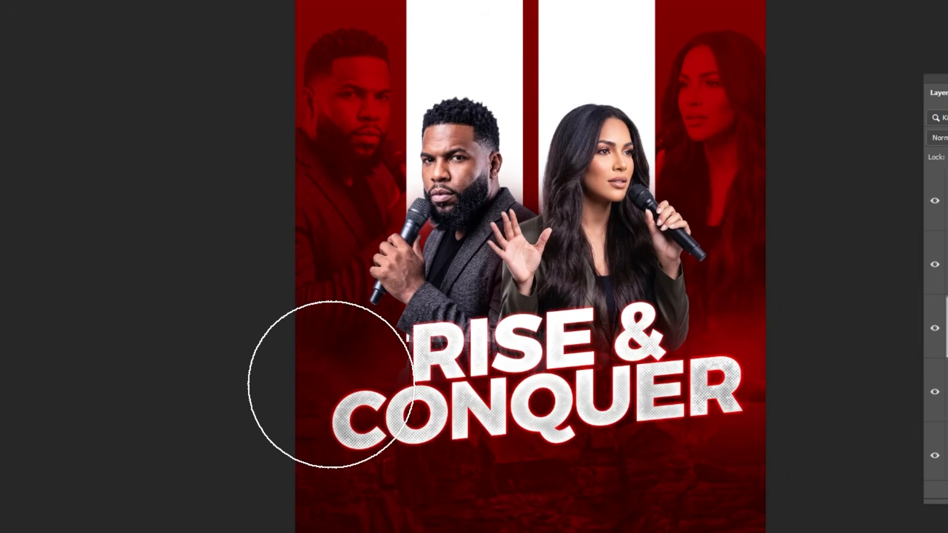
click(328, 381)
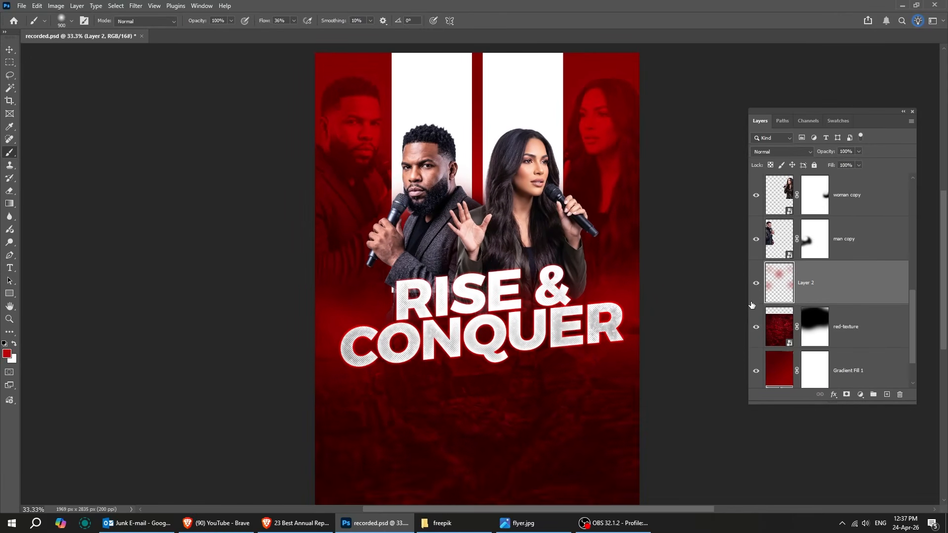
click(756, 285)
click(756, 284)
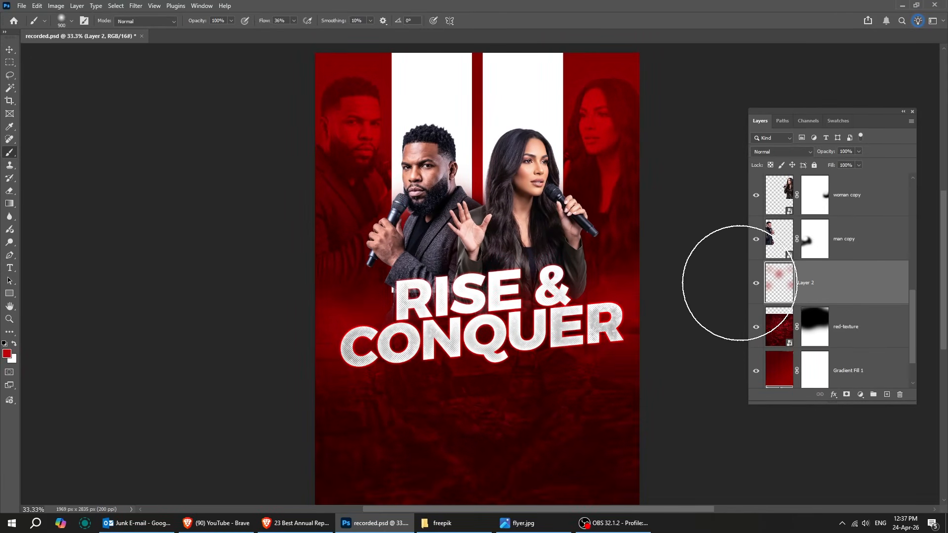
key(v)
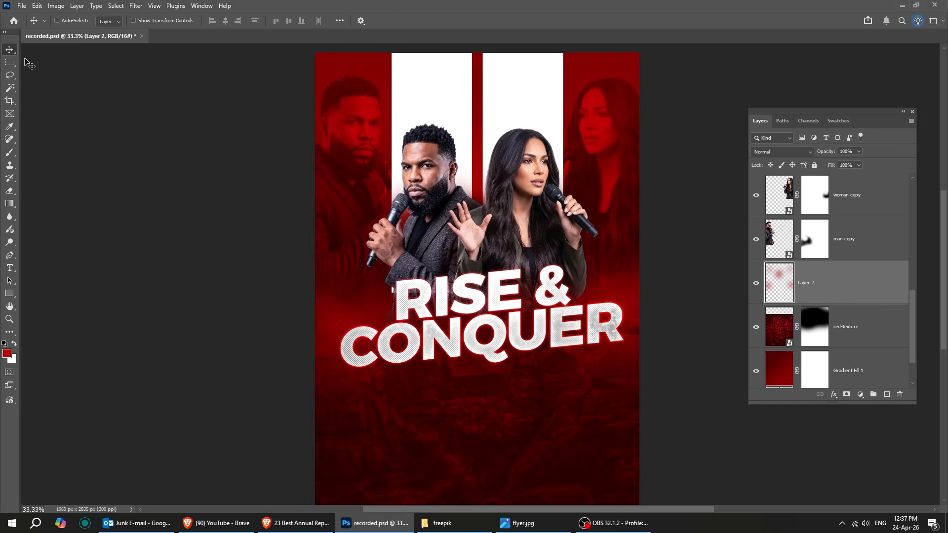
Add the white two-line text "UNLOCK YOUR POTENTIAL" below the title, breaking the line before "POTENTIAL"
key(t)
scroll(438, 404, down, 1)
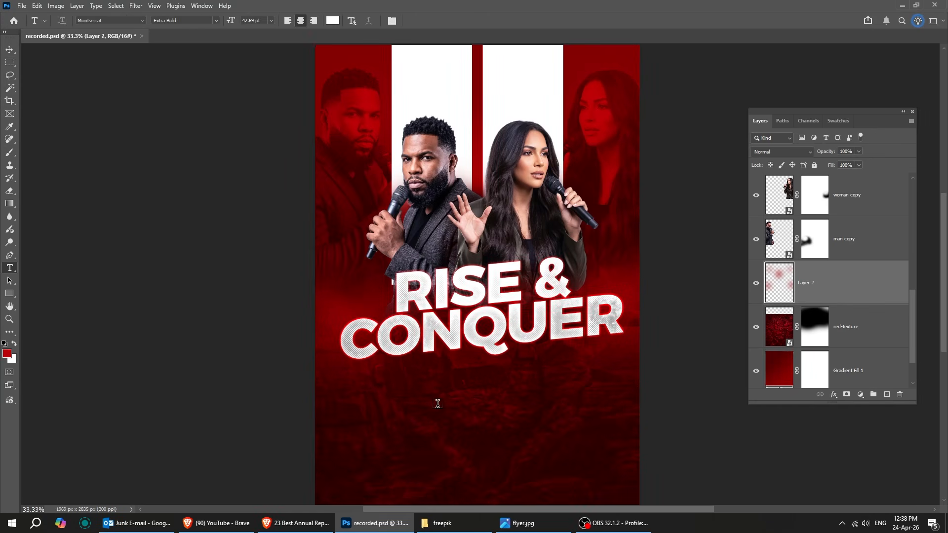
click(438, 404)
text(UNLOCK YO)
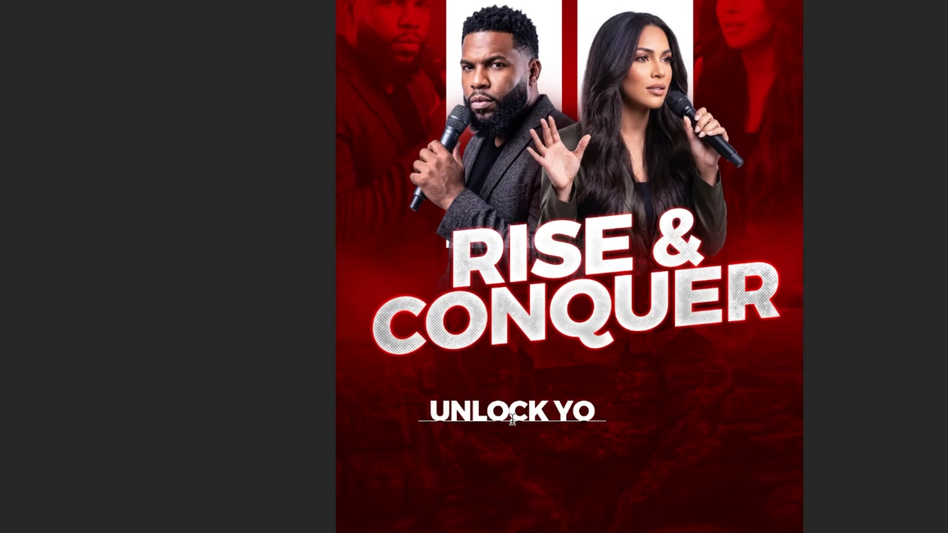
text(UR POTENTIAL)
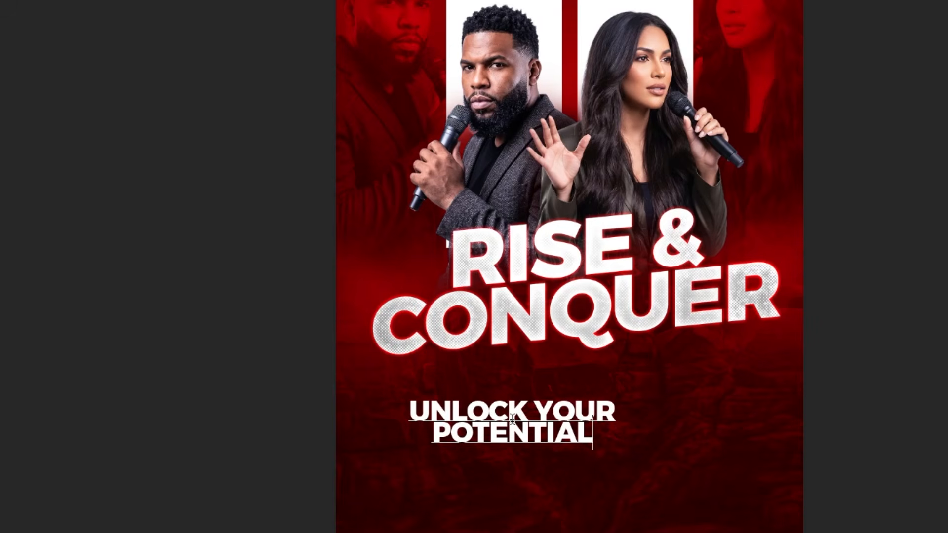
key(ctrl+Return)
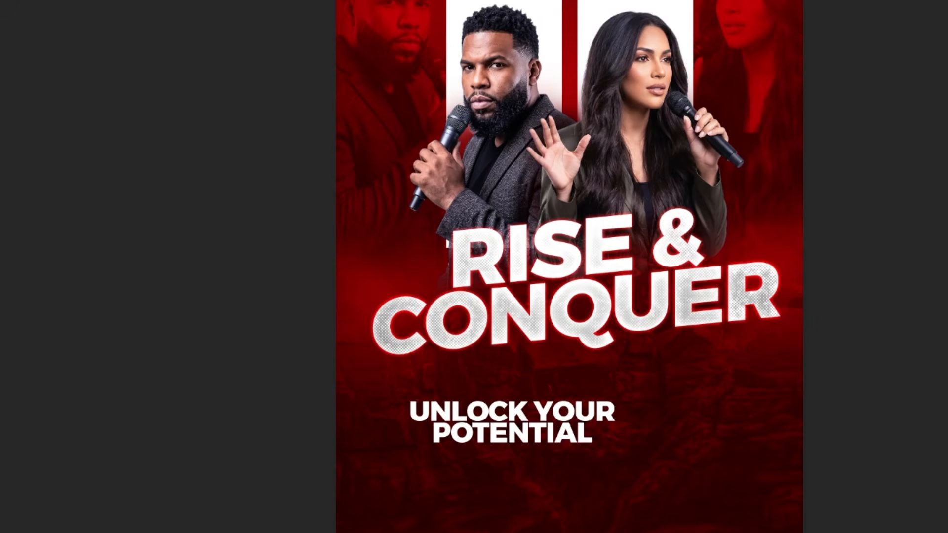
Set the line spacing of the "UNLOCK YOUR POTENTIAL" text to 36 pt
key(ctrl+t)
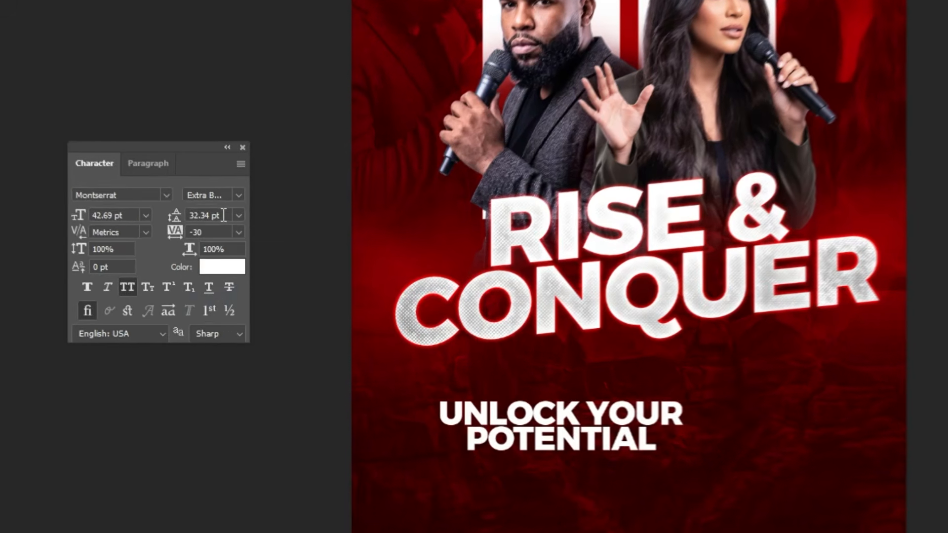
click(232, 244)
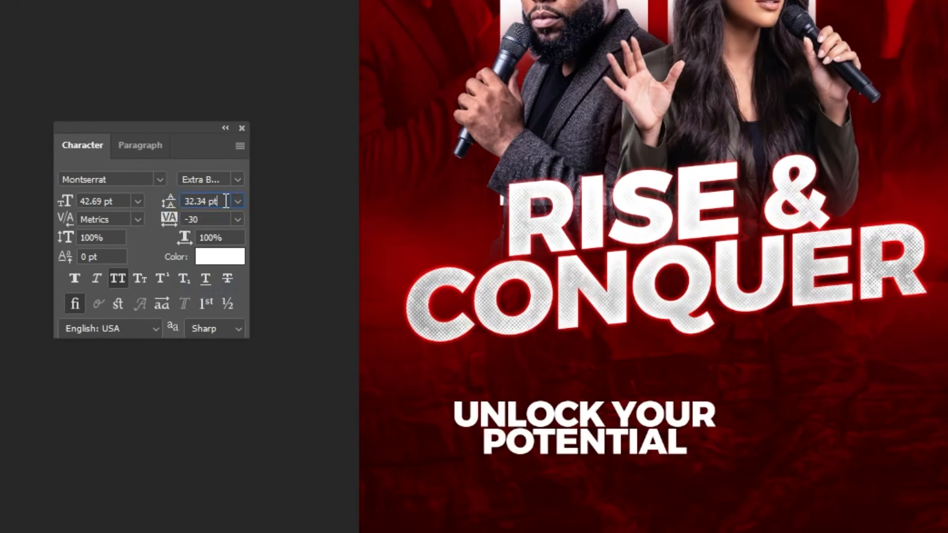
text(36)
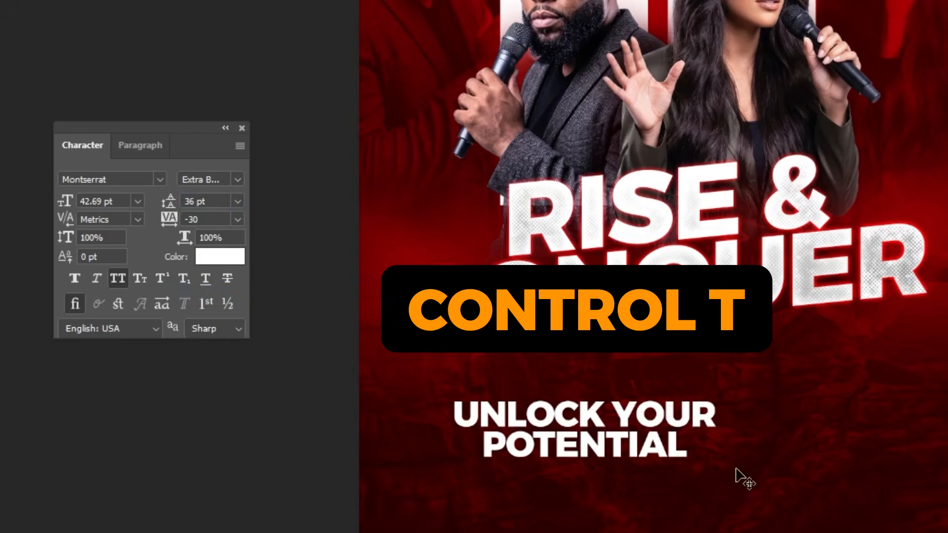
Scale the "UNLOCK YOUR POTENTIAL" text down to about 35 pt and move it up and to the right beneath the title
key(ctrl+t)
drag(718, 395, 690, 405)
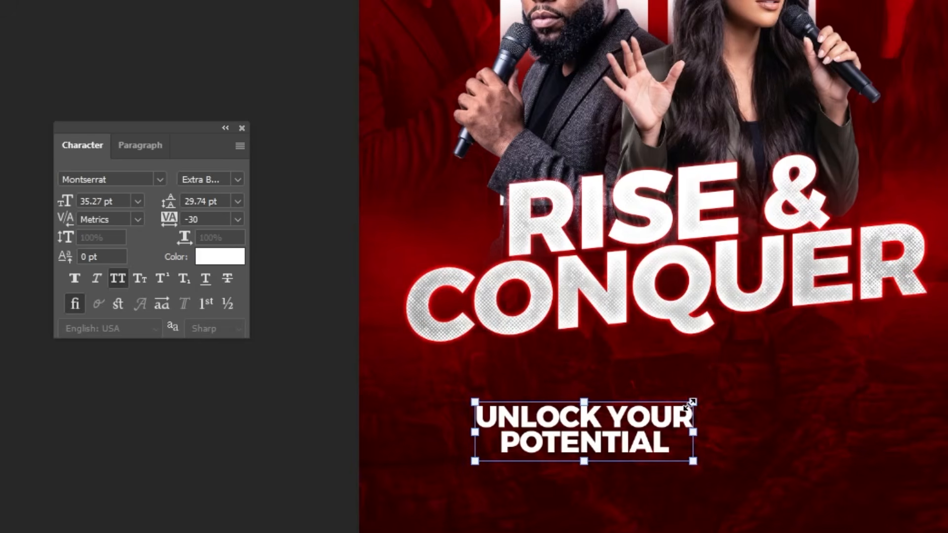
key(Return)
drag(658, 446, 760, 406)
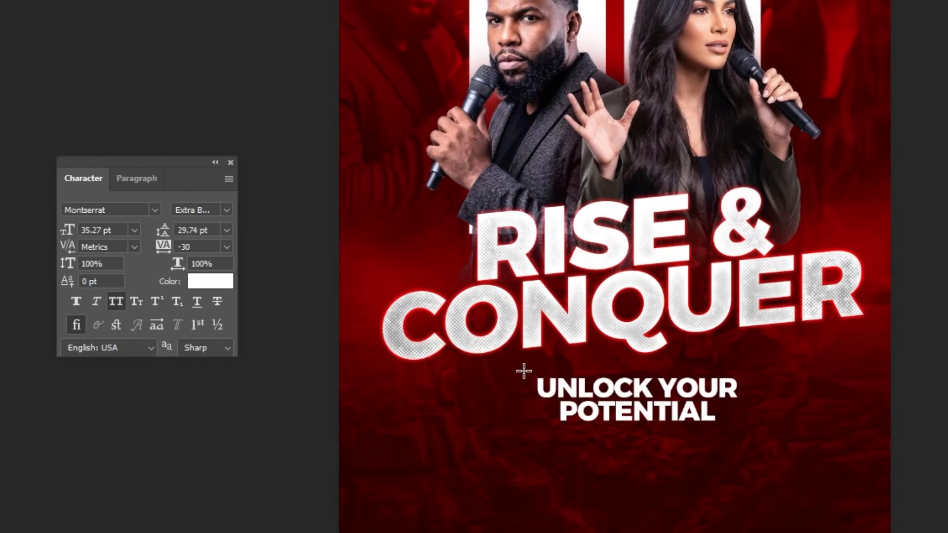
Draw a rectangle of about 840 × 266 px over the tagline, filled with red #bb0205 and without a stroke
drag(524, 364, 759, 439)
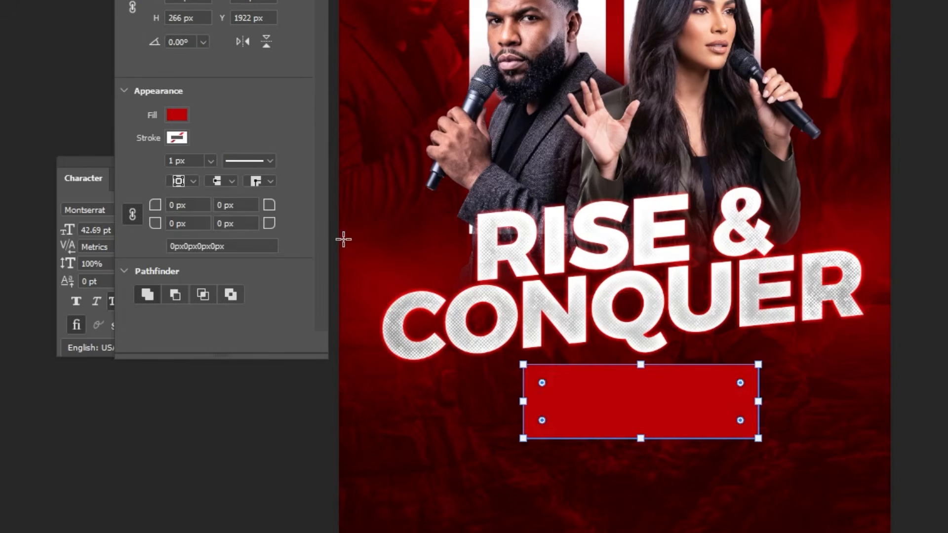
click(177, 117)
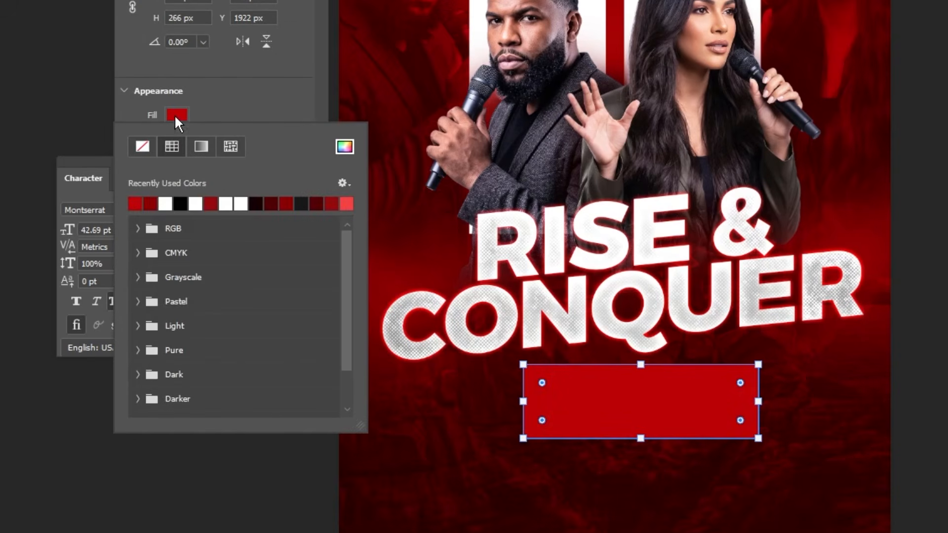
click(344, 147)
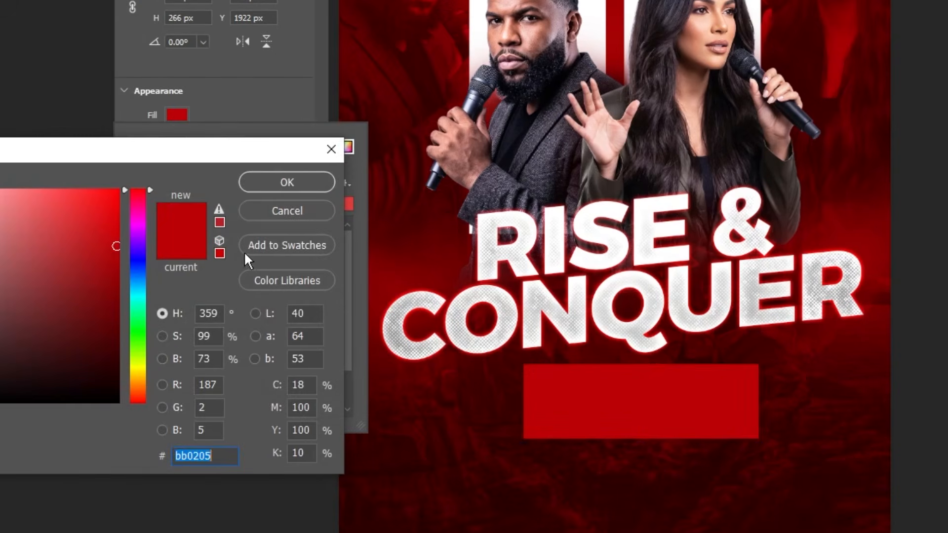
click(311, 177)
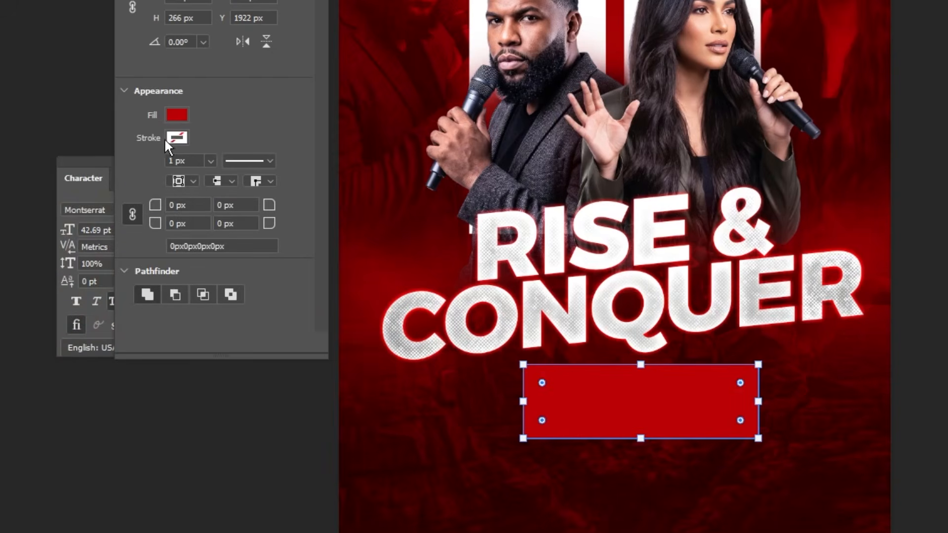
click(168, 140)
click(215, 134)
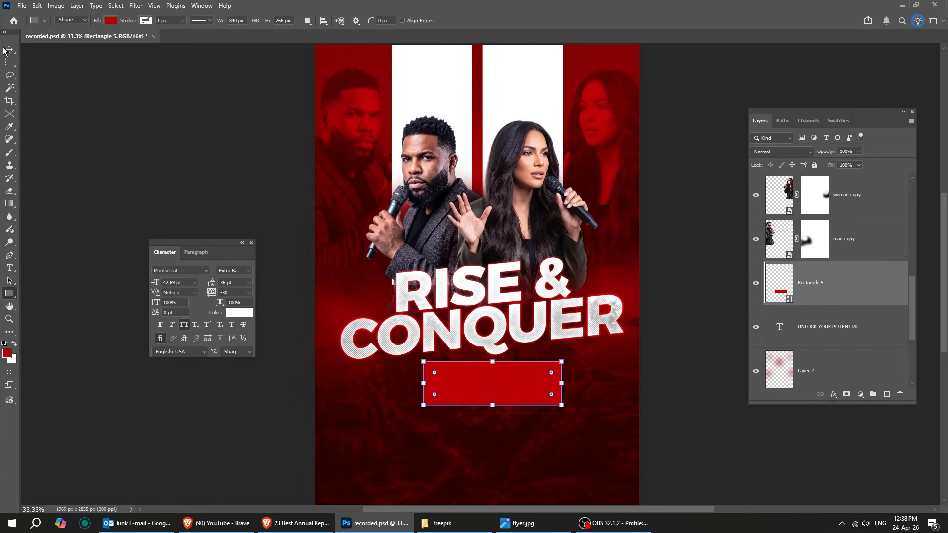
Place the red rectangle behind the tagline text and shift both together up and to the right beneath the title
click(6, 50)
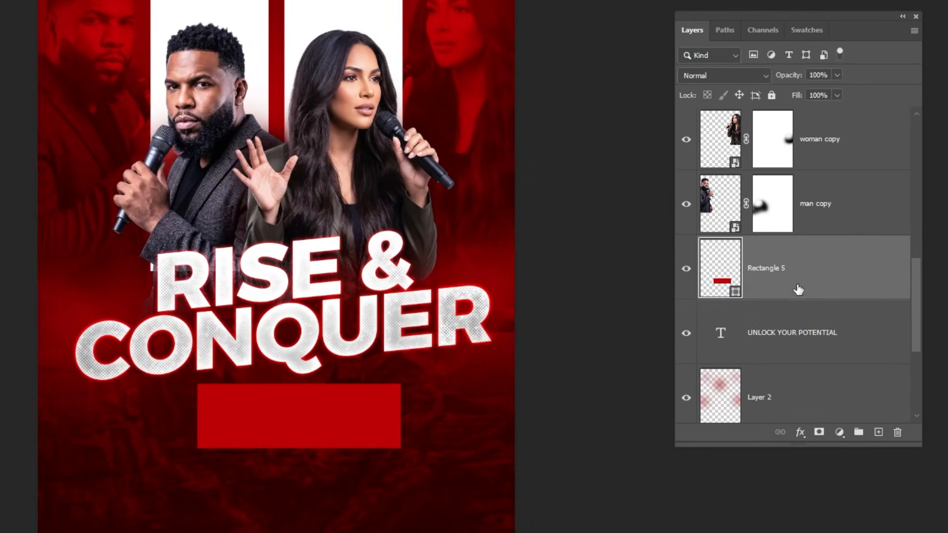
drag(799, 290, 784, 341)
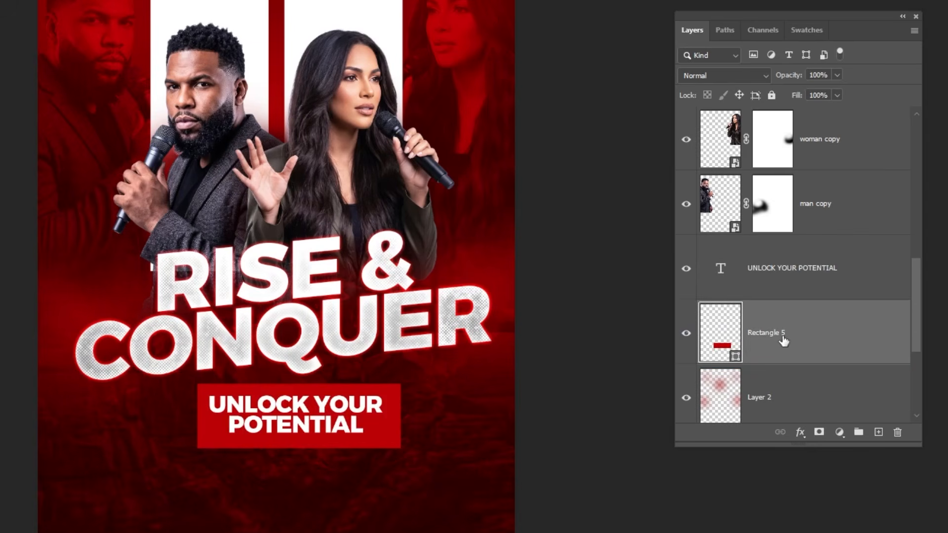
click(791, 280)
drag(377, 429, 389, 419)
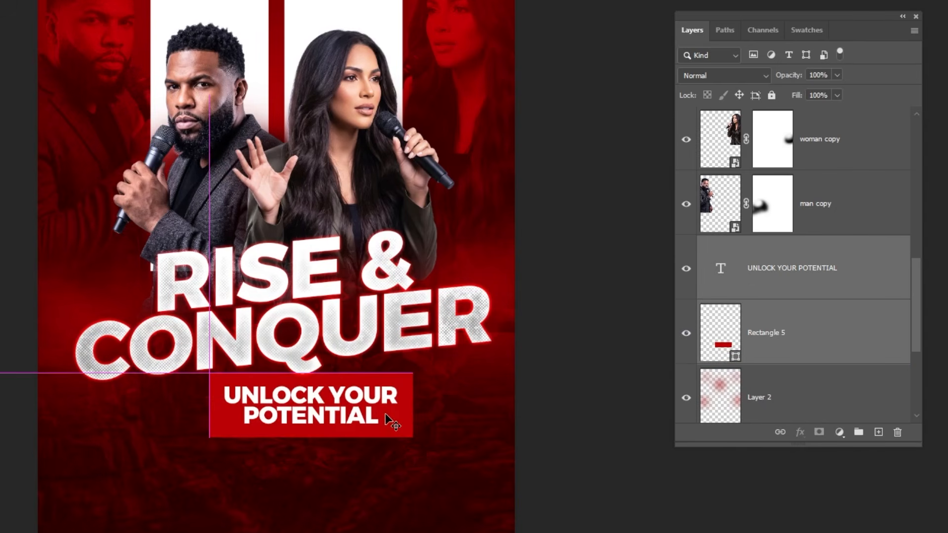
Skew the tagline text and its red rectangle upward on the right side to follow the title's slant
key(ctrl+t)
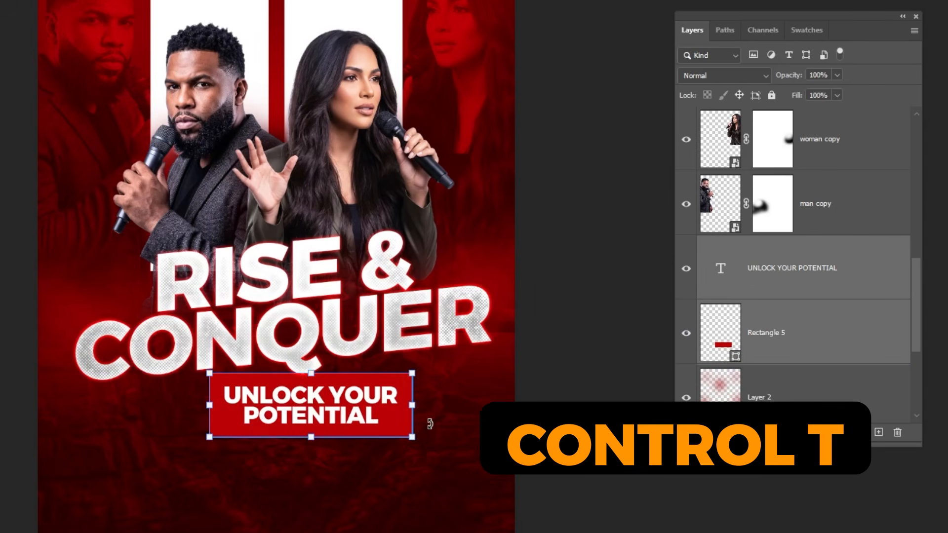
right_click(427, 420)
click(470, 177)
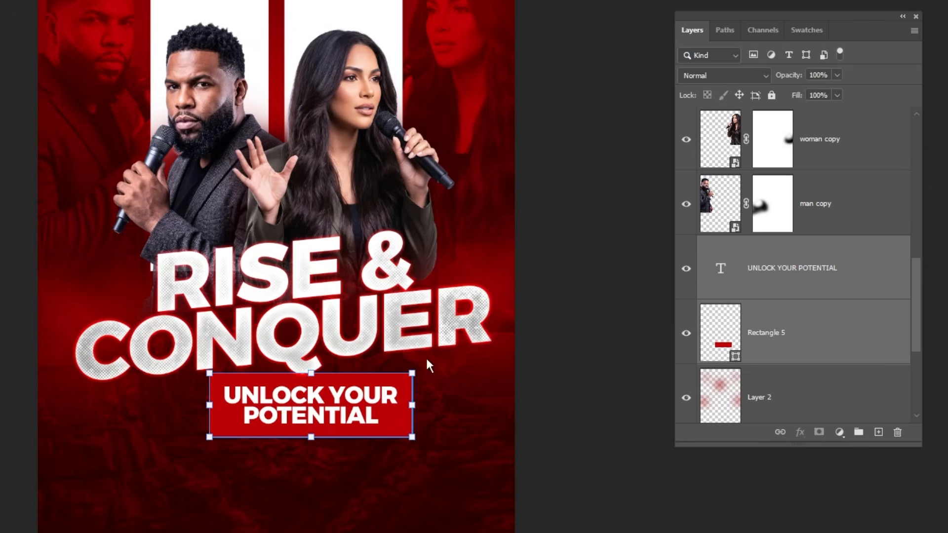
drag(419, 420, 421, 398)
key(Return)
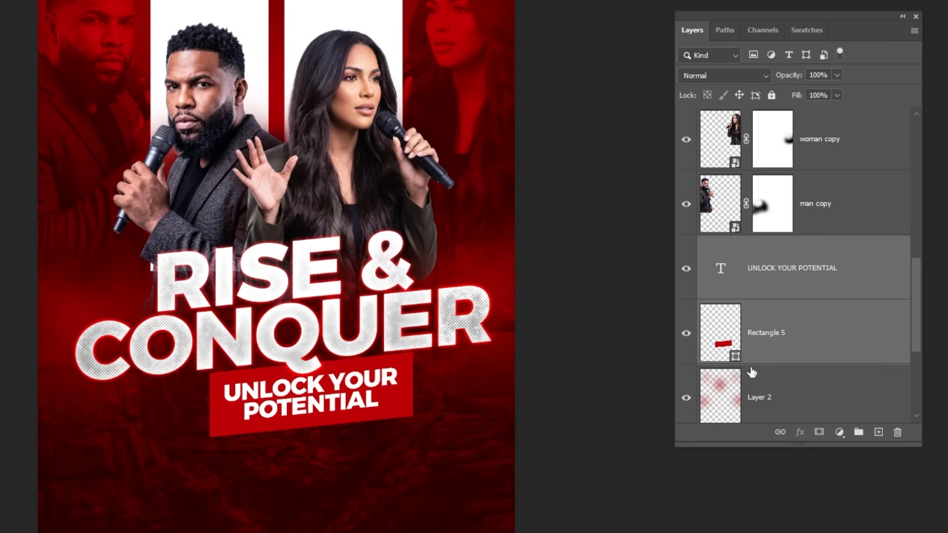
Move the tagline and rectangle layers above white-texture, shift them slightly down and left on the flyer, and link them
drag(845, 275, 839, 96)
drag(397, 387, 384, 396)
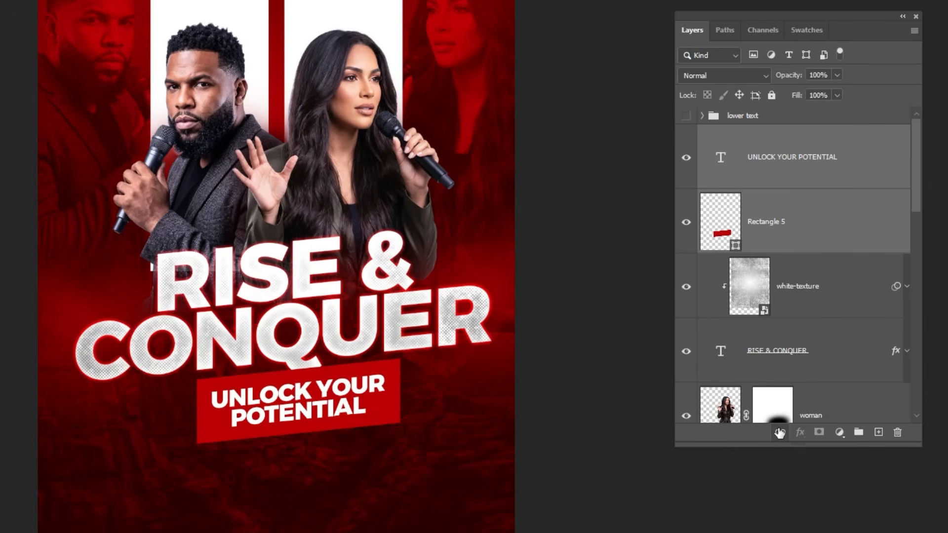
Give the red rectangle a black Multiply drop shadow with an 84° angle, 11 px distance and 57 px size
click(779, 242)
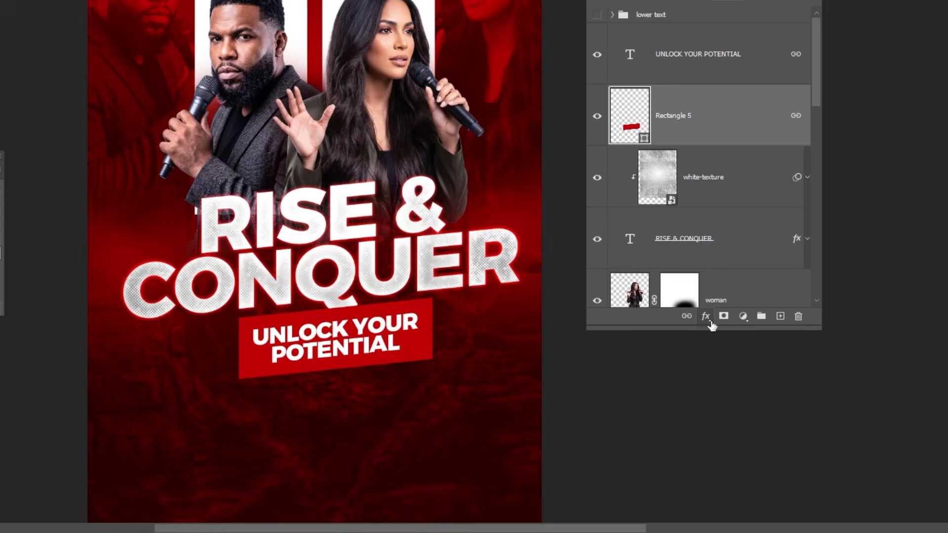
click(709, 320)
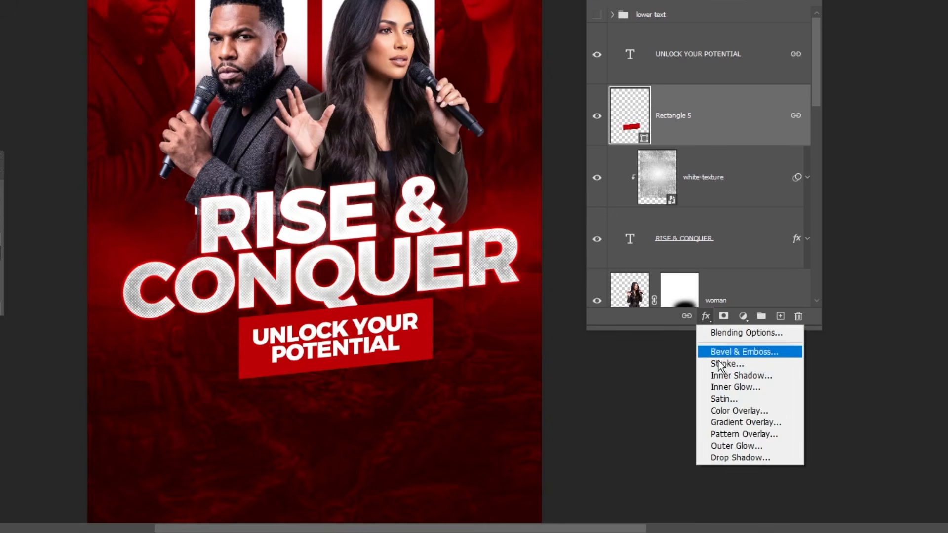
click(724, 455)
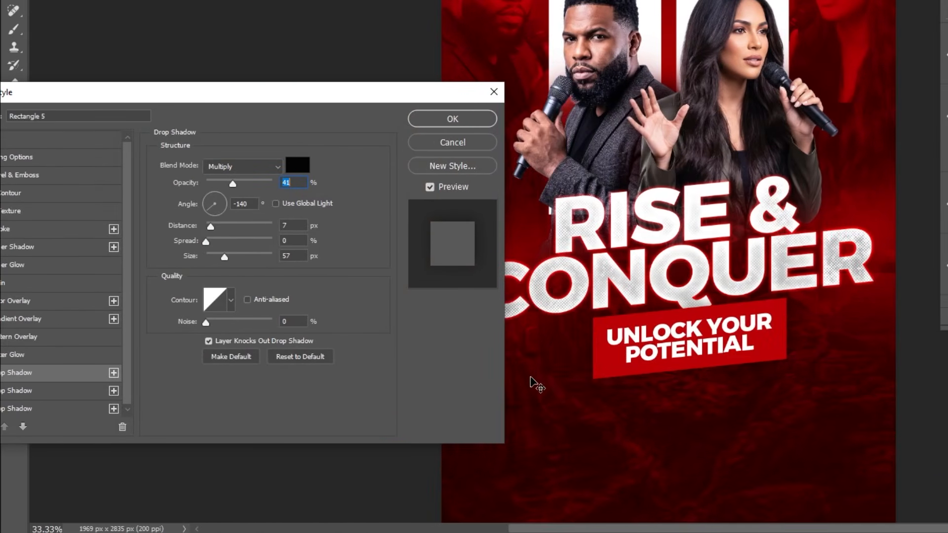
drag(236, 187, 234, 183)
drag(678, 369, 678, 368)
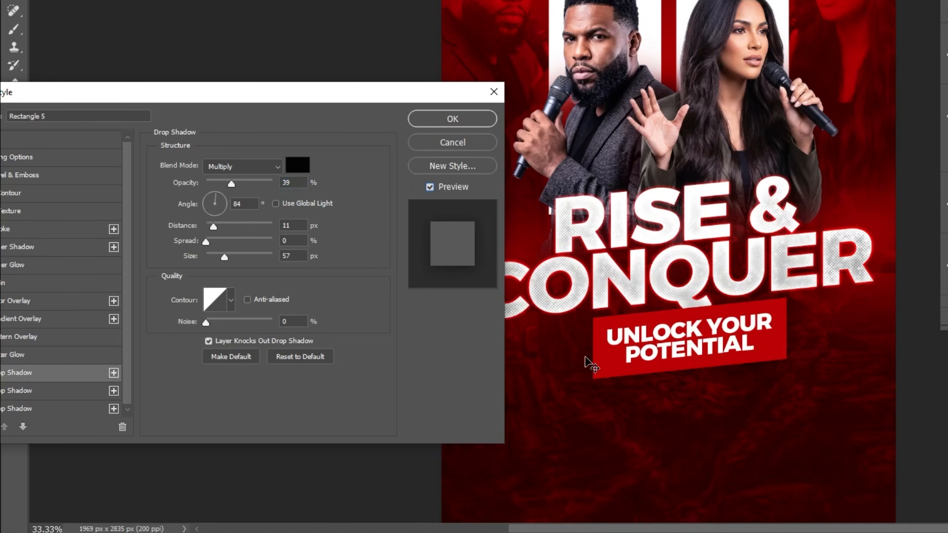
click(242, 181)
click(456, 118)
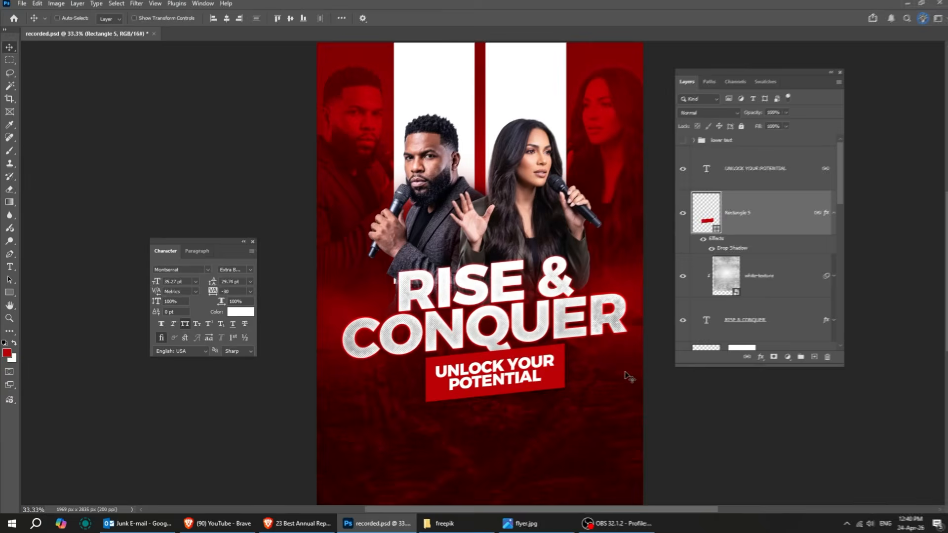
Place the Flaire image from the freepik folder into the flyer and set its blend mode to Linear Dodge (Add)
click(442, 523)
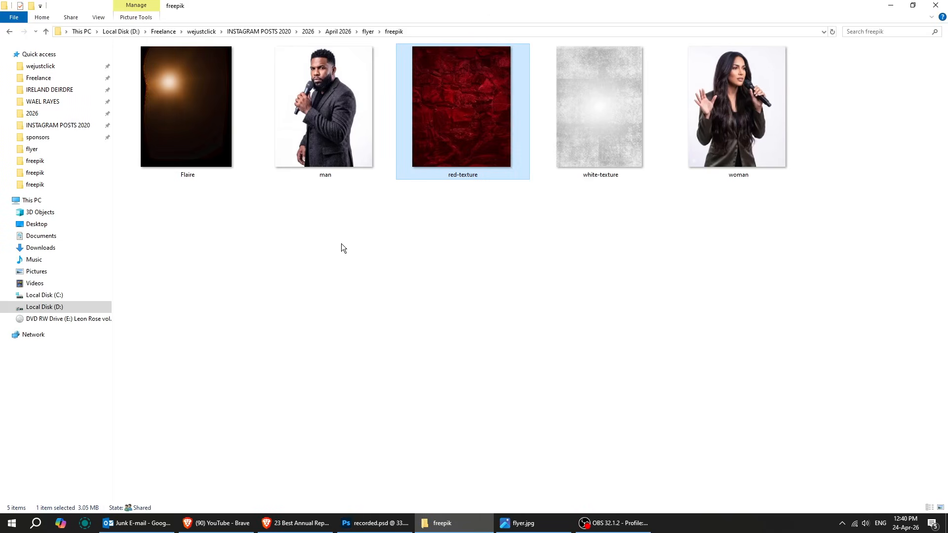
drag(195, 122, 351, 247)
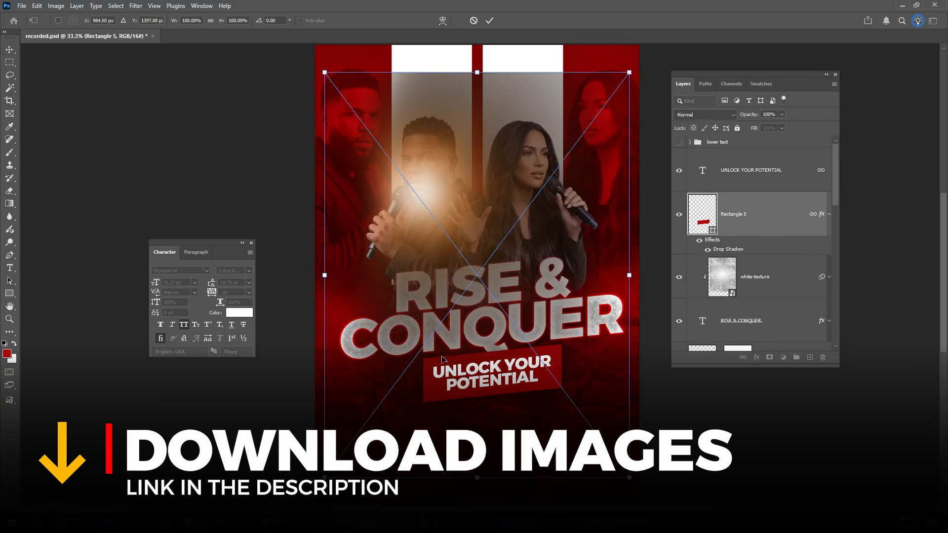
key(Return)
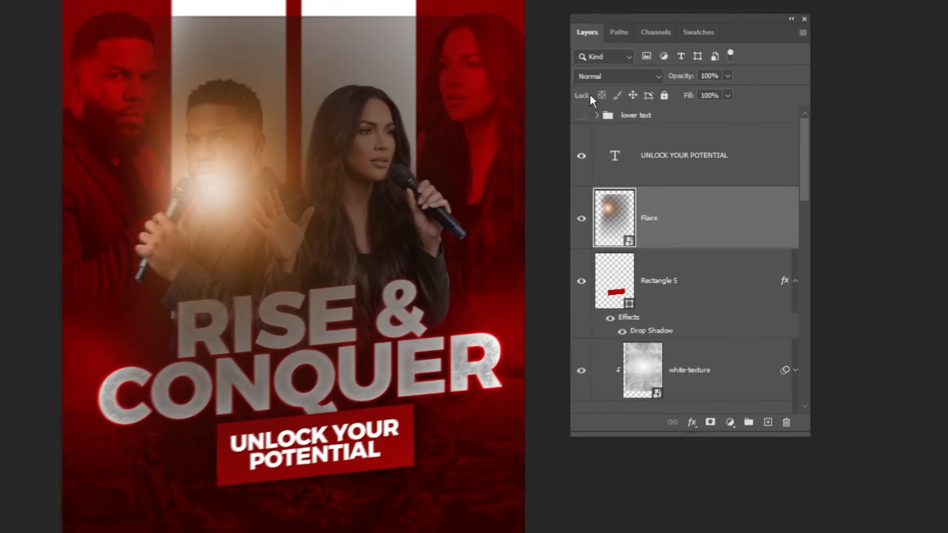
click(689, 111)
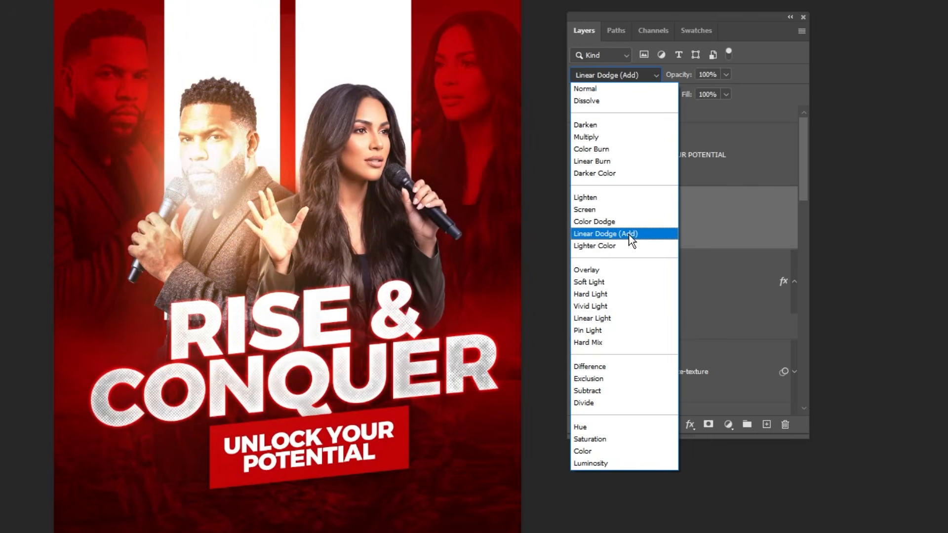
click(600, 234)
Reorder the Flaire layer to sit directly above red-texture and shift the flare up and left behind the man
click(794, 282)
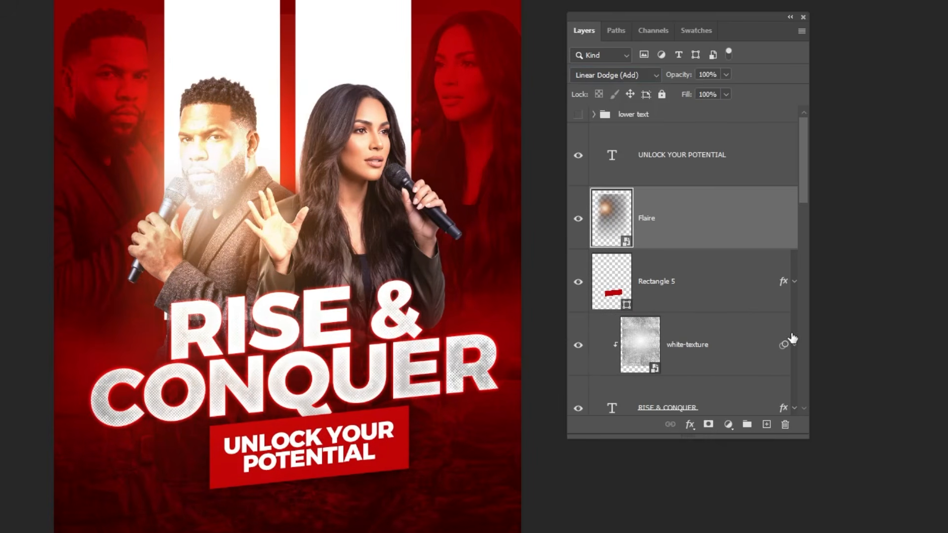
drag(724, 237, 704, 246)
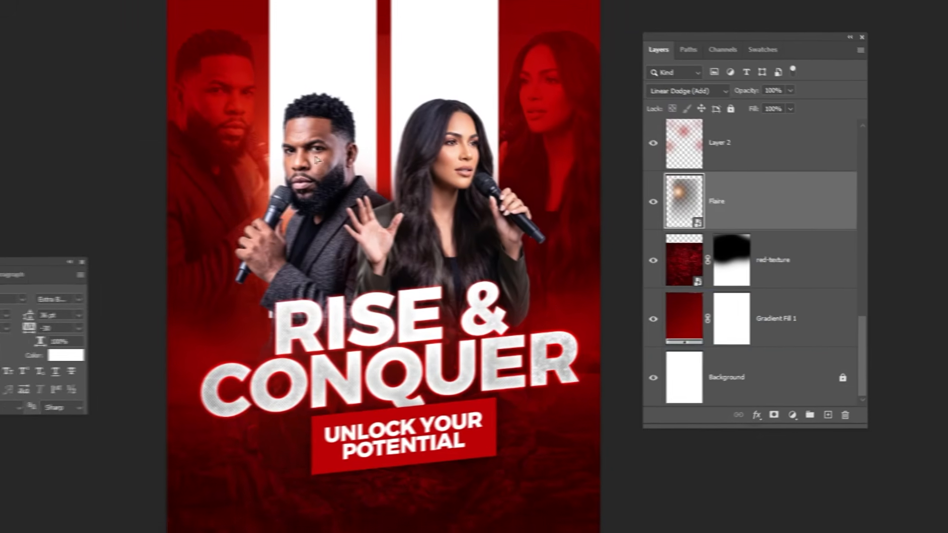
drag(233, 166, 173, 127)
drag(312, 143, 311, 140)
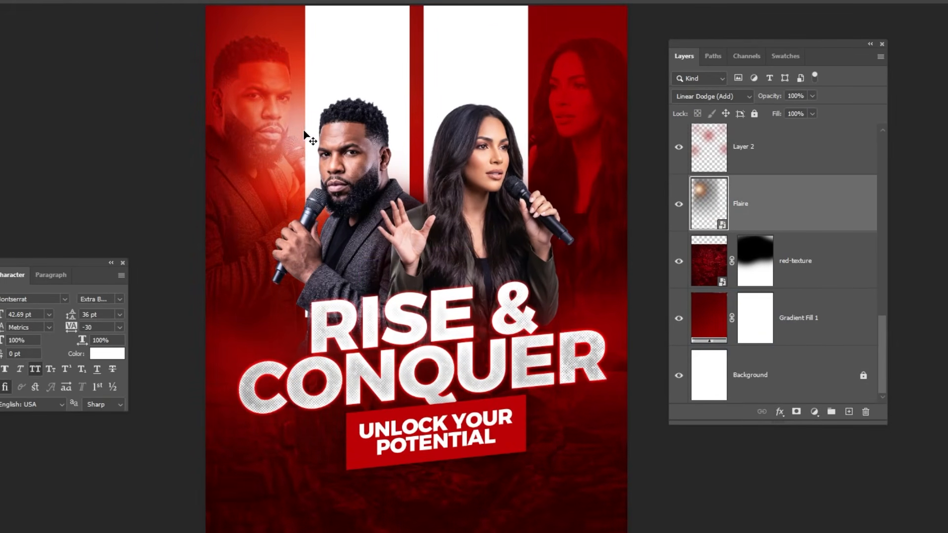
Scale the flare down in two rounds and position it at the outer edge of the left white stripe, above the faded man
key(ctrl+t)
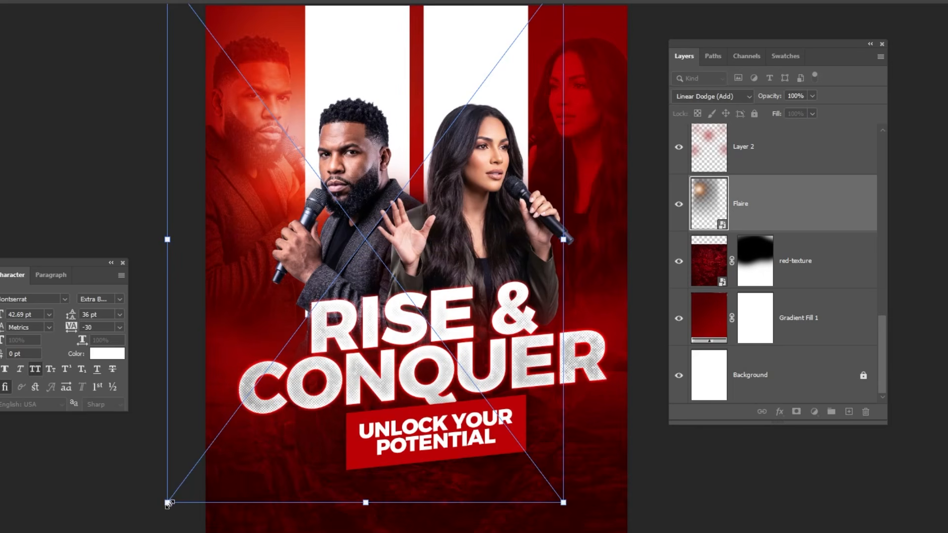
drag(168, 502, 246, 322)
key(Return)
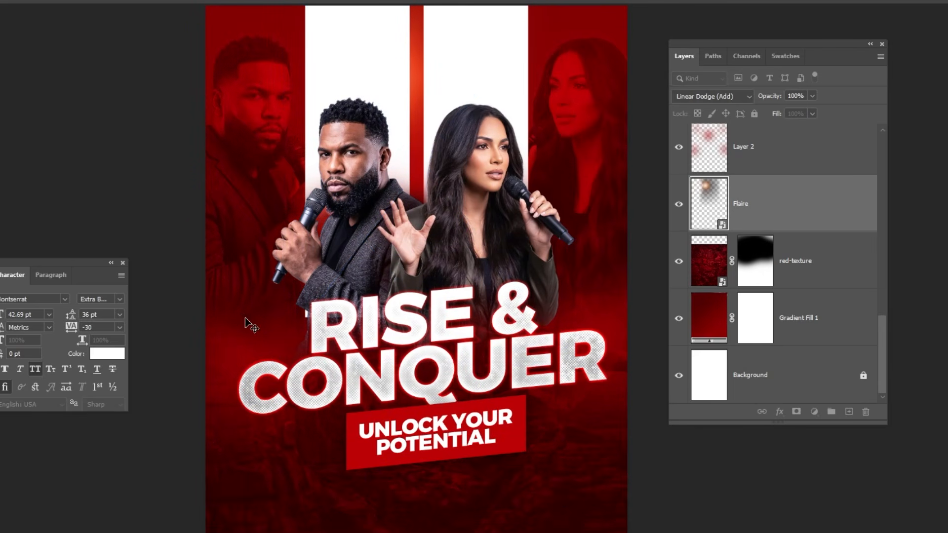
drag(368, 328, 383, 203)
key(ctrl+t)
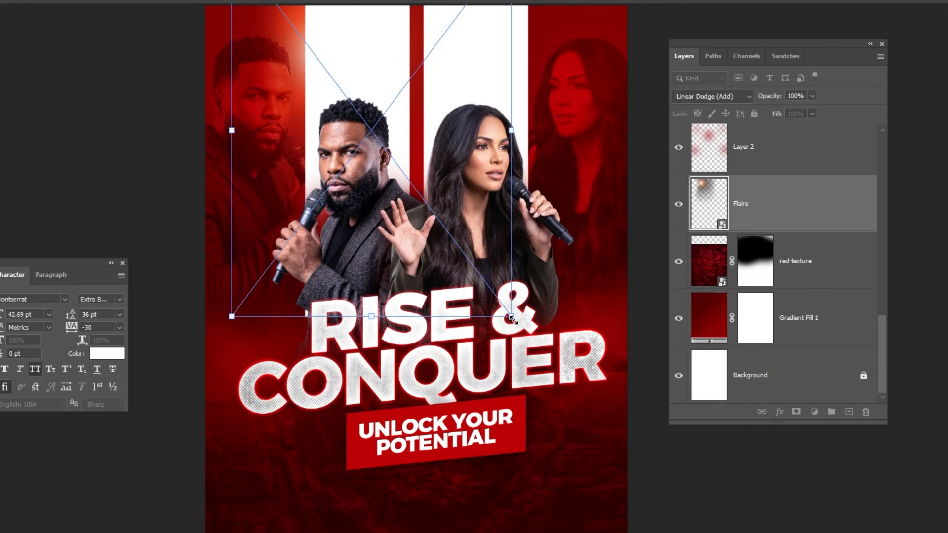
drag(514, 319, 425, 202)
drag(295, 72, 308, 97)
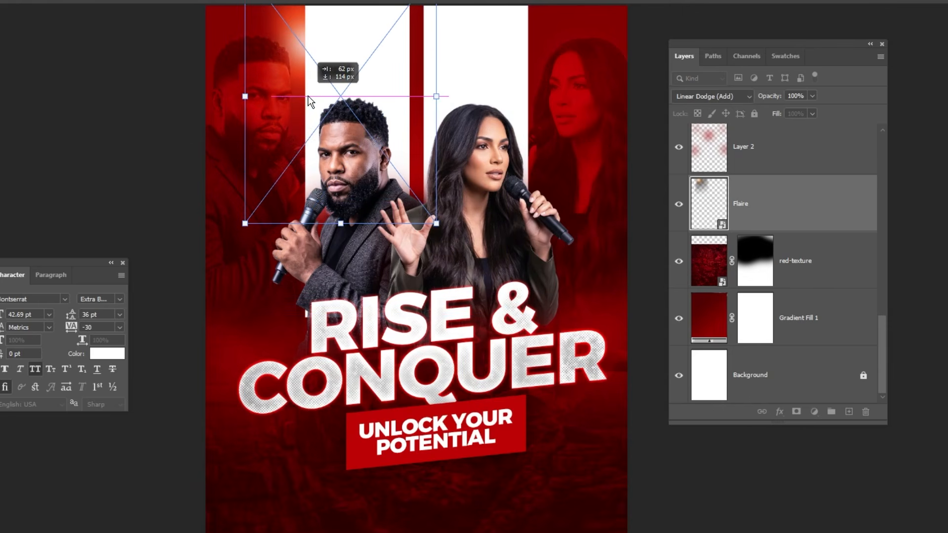
key(Return)
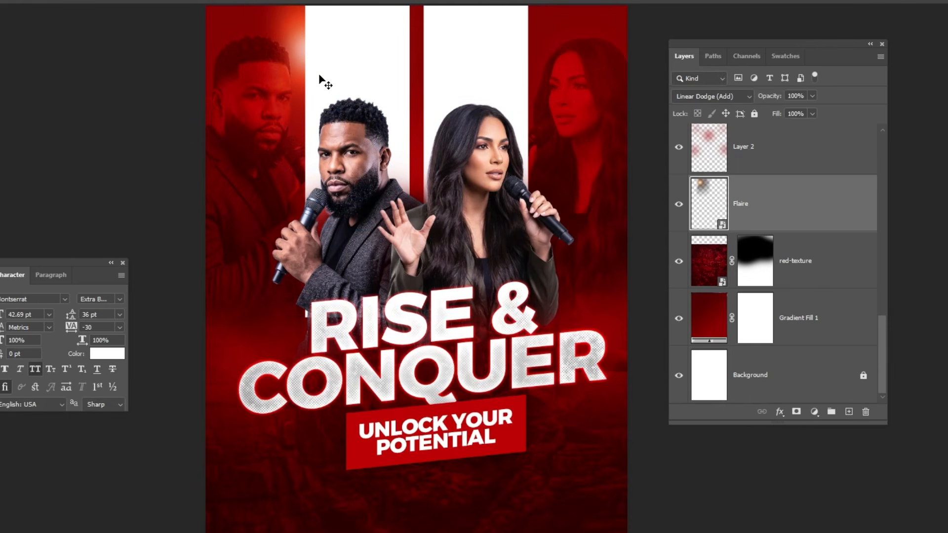
Duplicate the flare, flip the copy horizontally and place it at the outer edge of the right white stripe beside the faded woman
drag(319, 75, 556, 55)
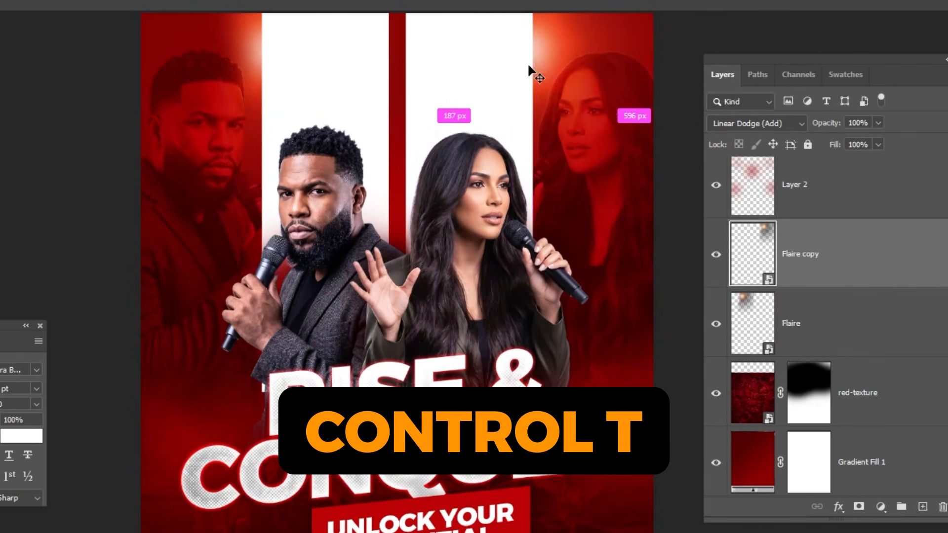
key(ctrl+t)
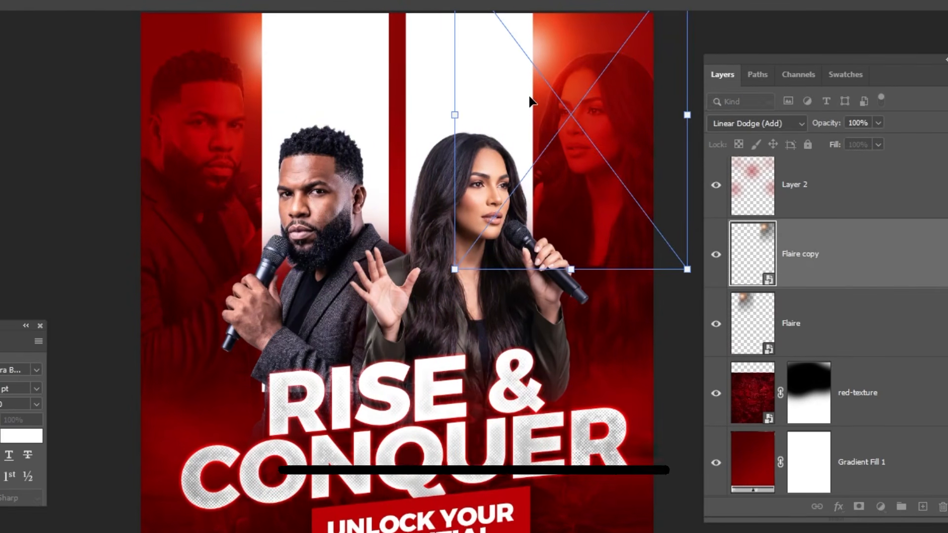
right_click(529, 101)
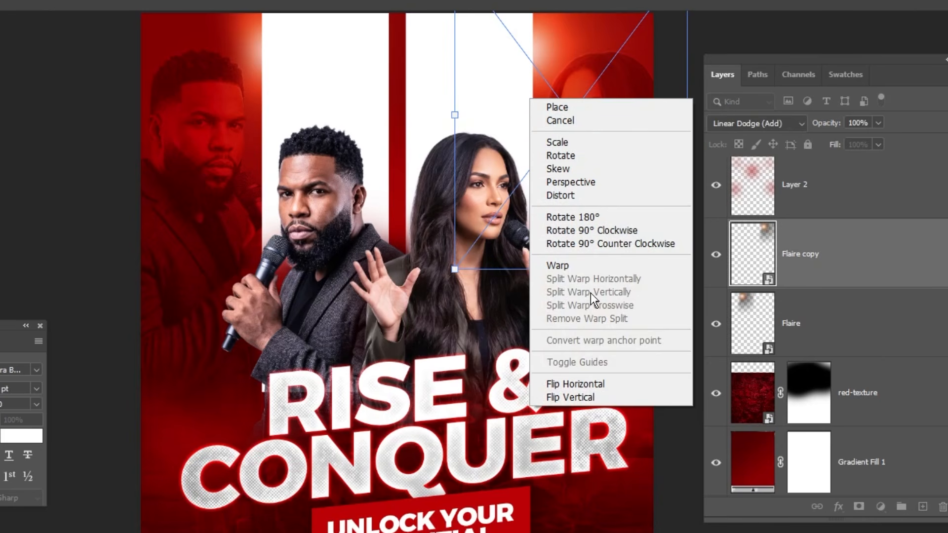
click(610, 381)
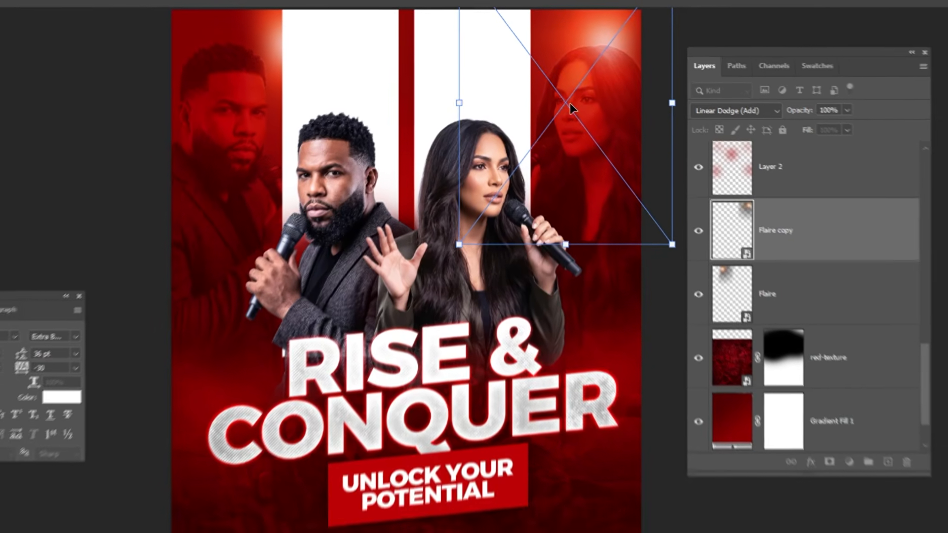
key(Return)
drag(585, 45, 521, 53)
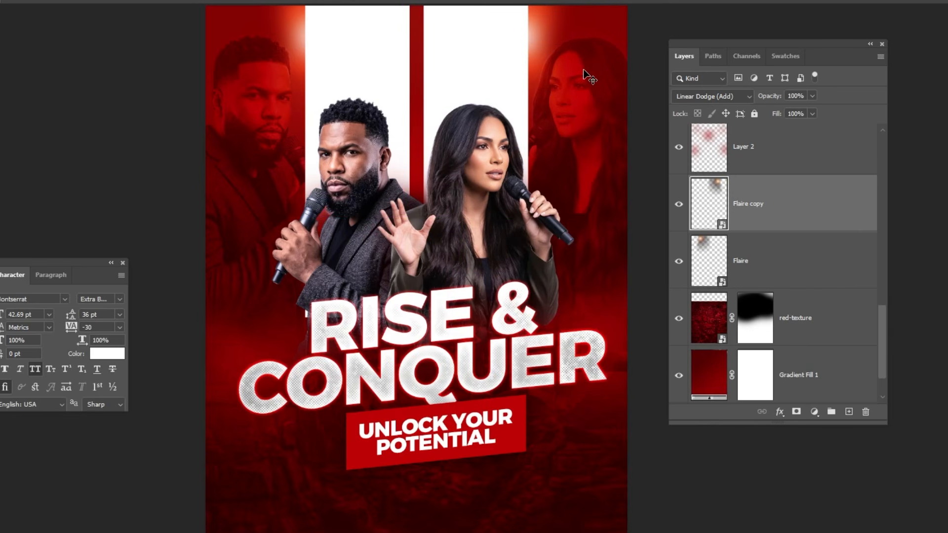
Duplicate the flare behind the title, scaling it down between RISE and the ampersand, and place another copy beneath the O of CONQUER
drag(544, 53, 486, 297)
key(ctrl+t)
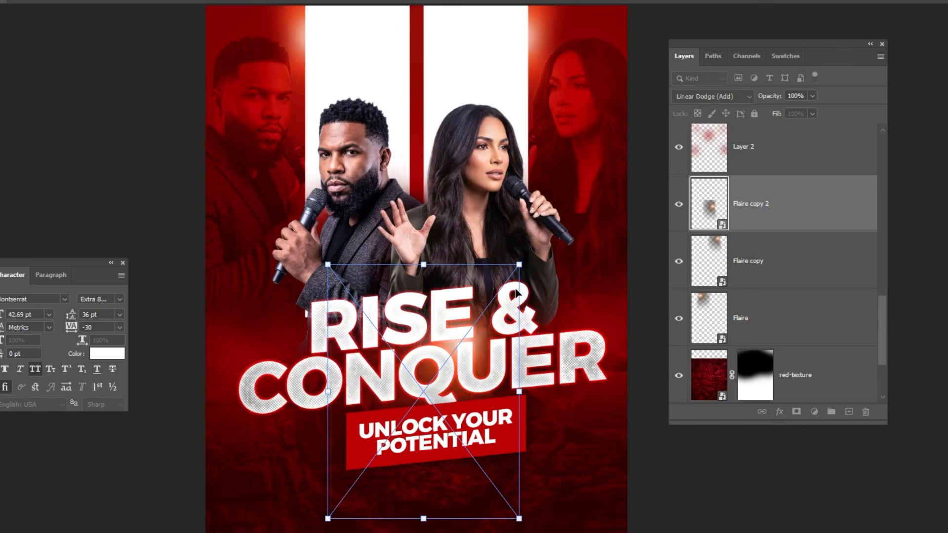
drag(519, 265, 492, 296)
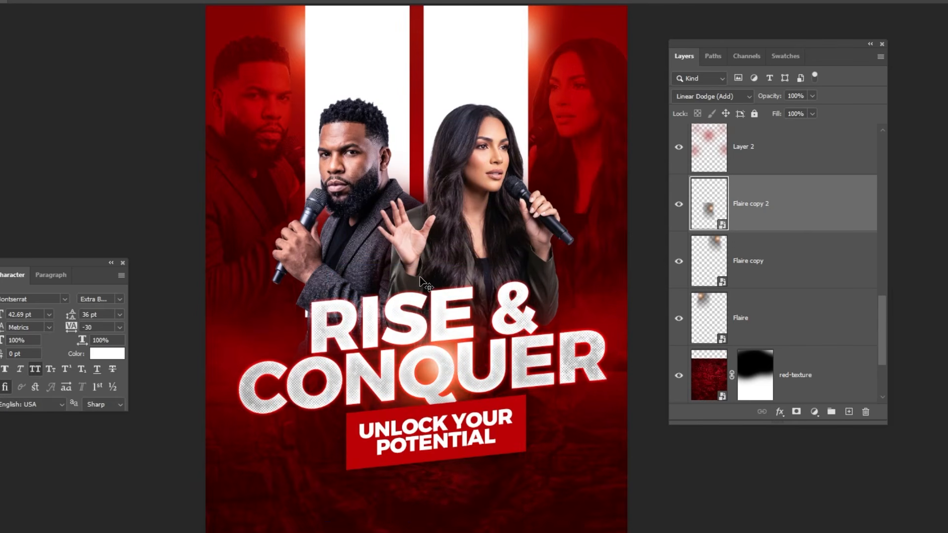
drag(450, 390, 518, 347)
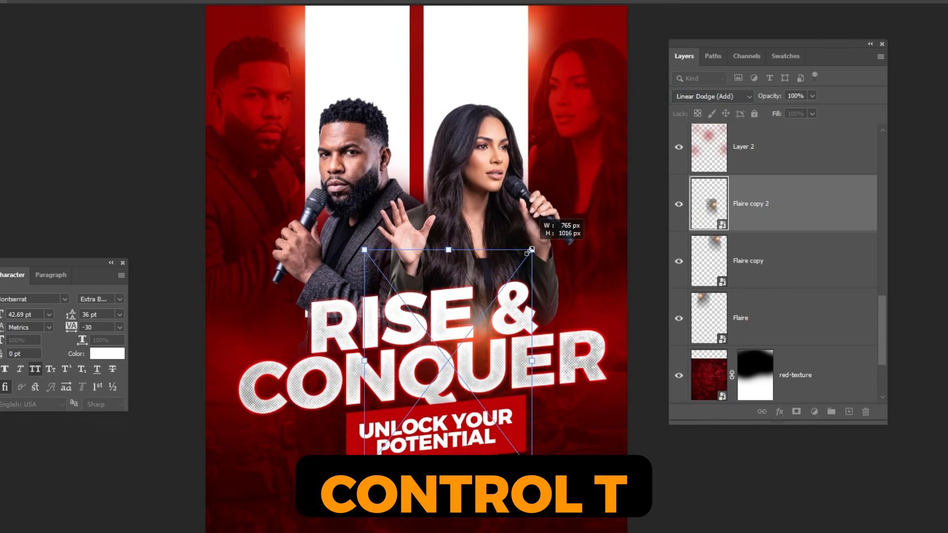
key(ctrl+t)
drag(517, 271, 514, 271)
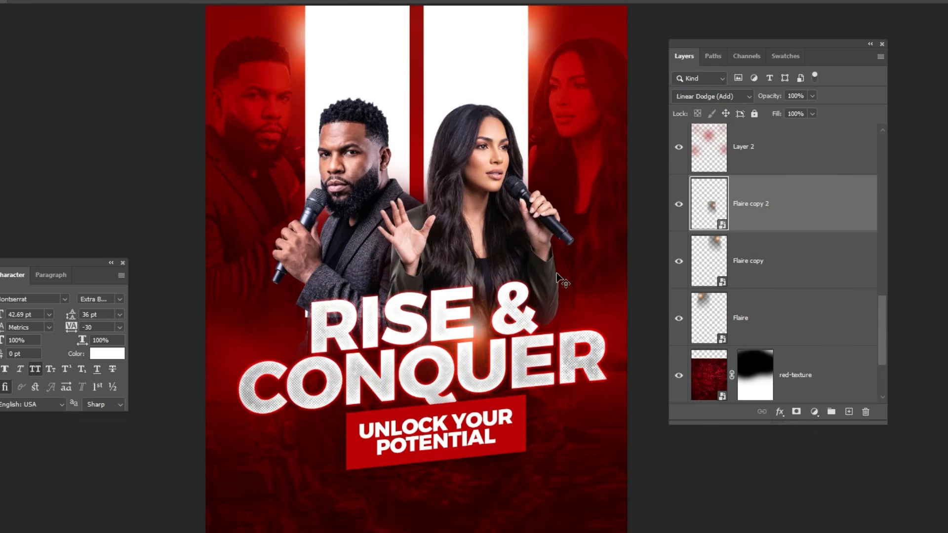
drag(490, 351, 340, 420)
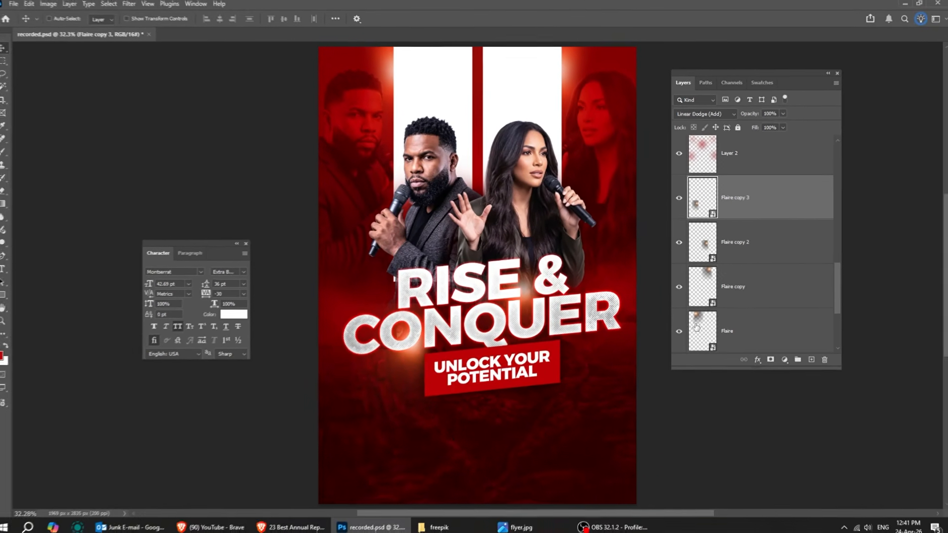
Make the lower text group with the event date, venue and ticket details visible on the flyer
scroll(765, 198, up, 10)
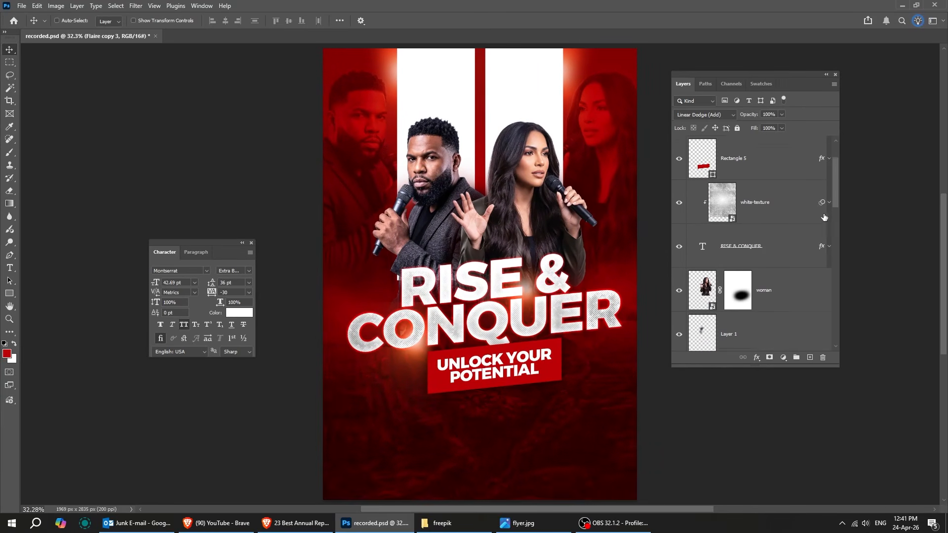
click(691, 142)
click(679, 142)
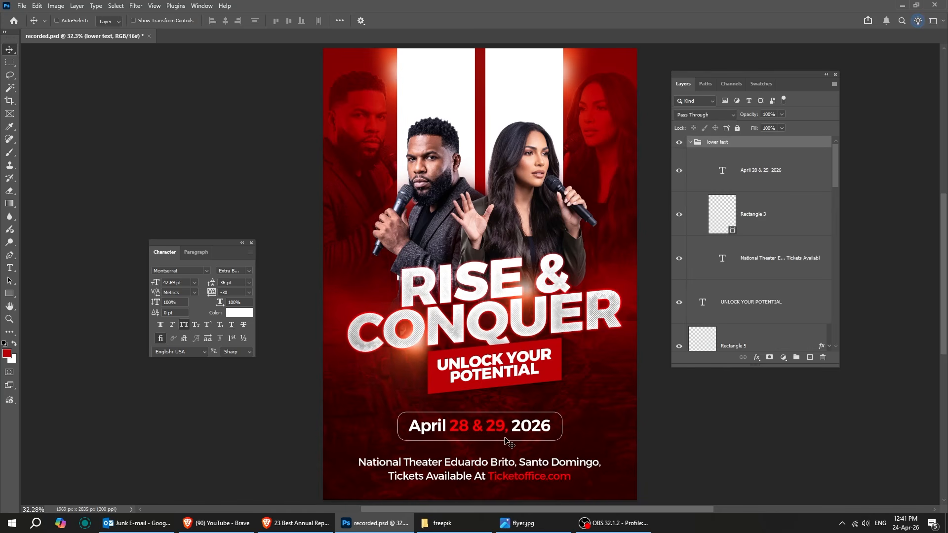
Examine the font, weight, size, leading and tracking of the date line and of the venue and ticket text
click(442, 422)
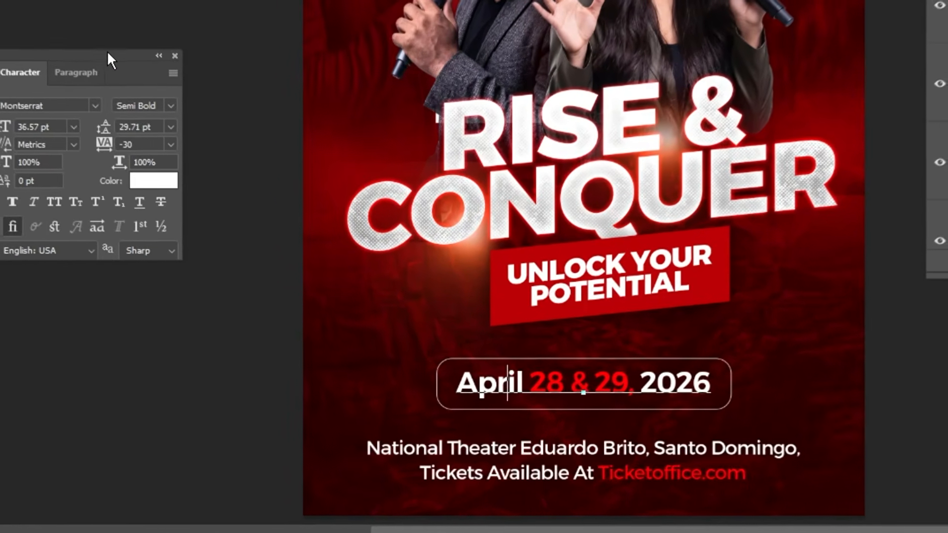
drag(107, 51, 226, 247)
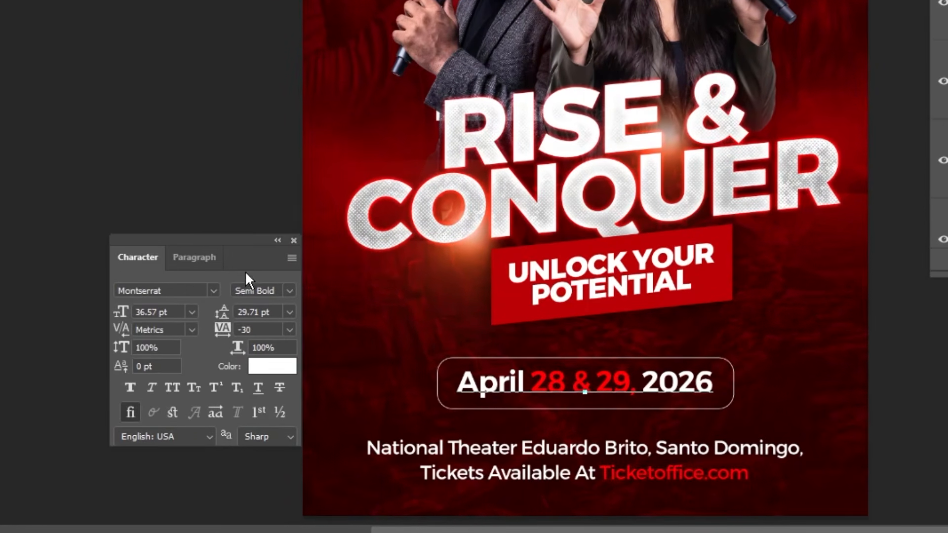
scroll(512, 387, up, 2)
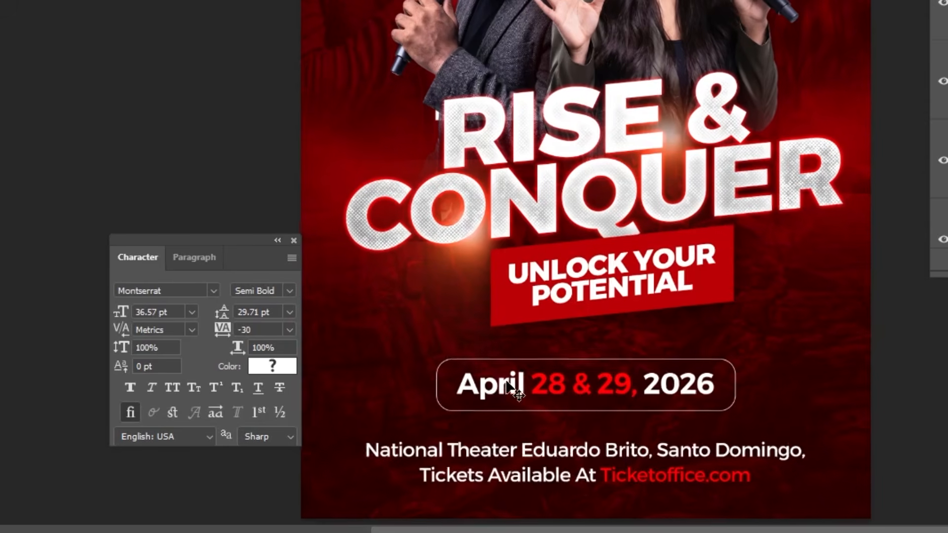
click(585, 409)
drag(614, 402, 626, 213)
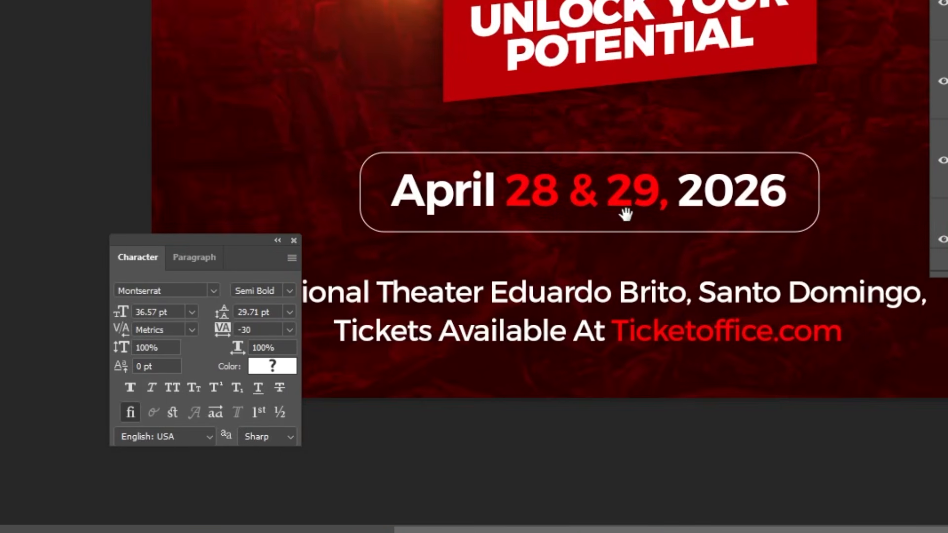
drag(232, 241, 155, 116)
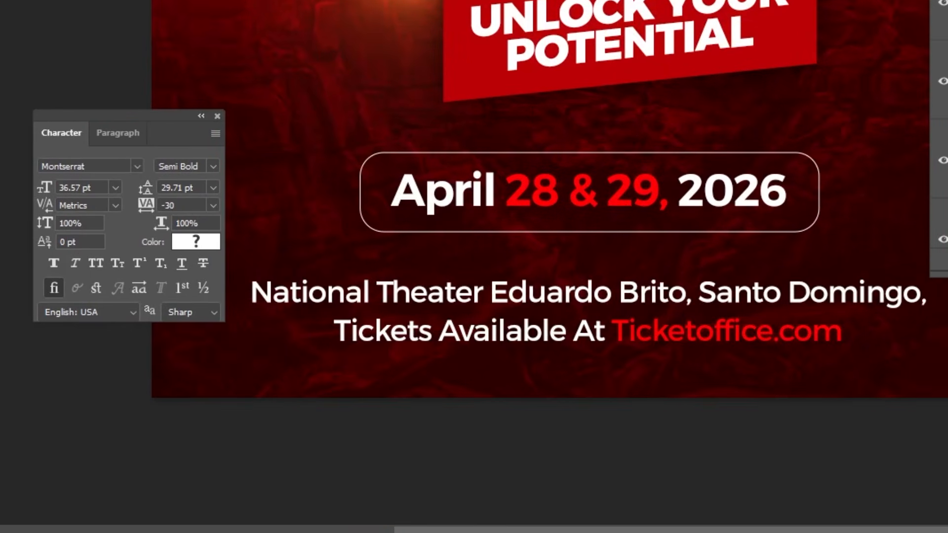
click(345, 295)
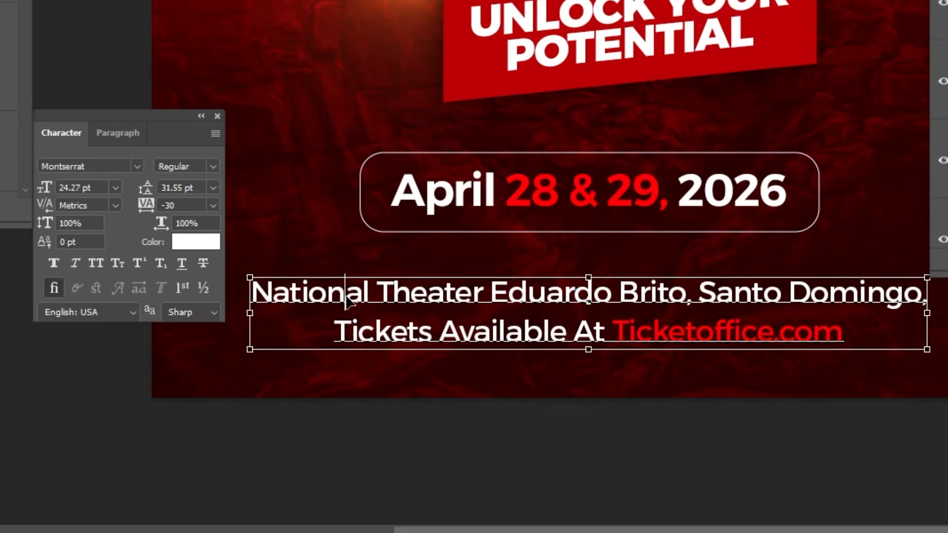
key(Escape)
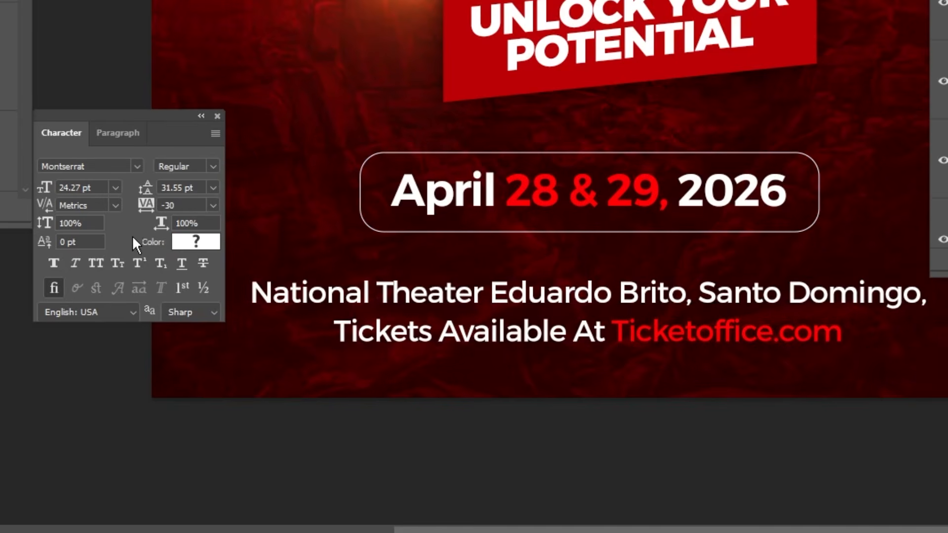